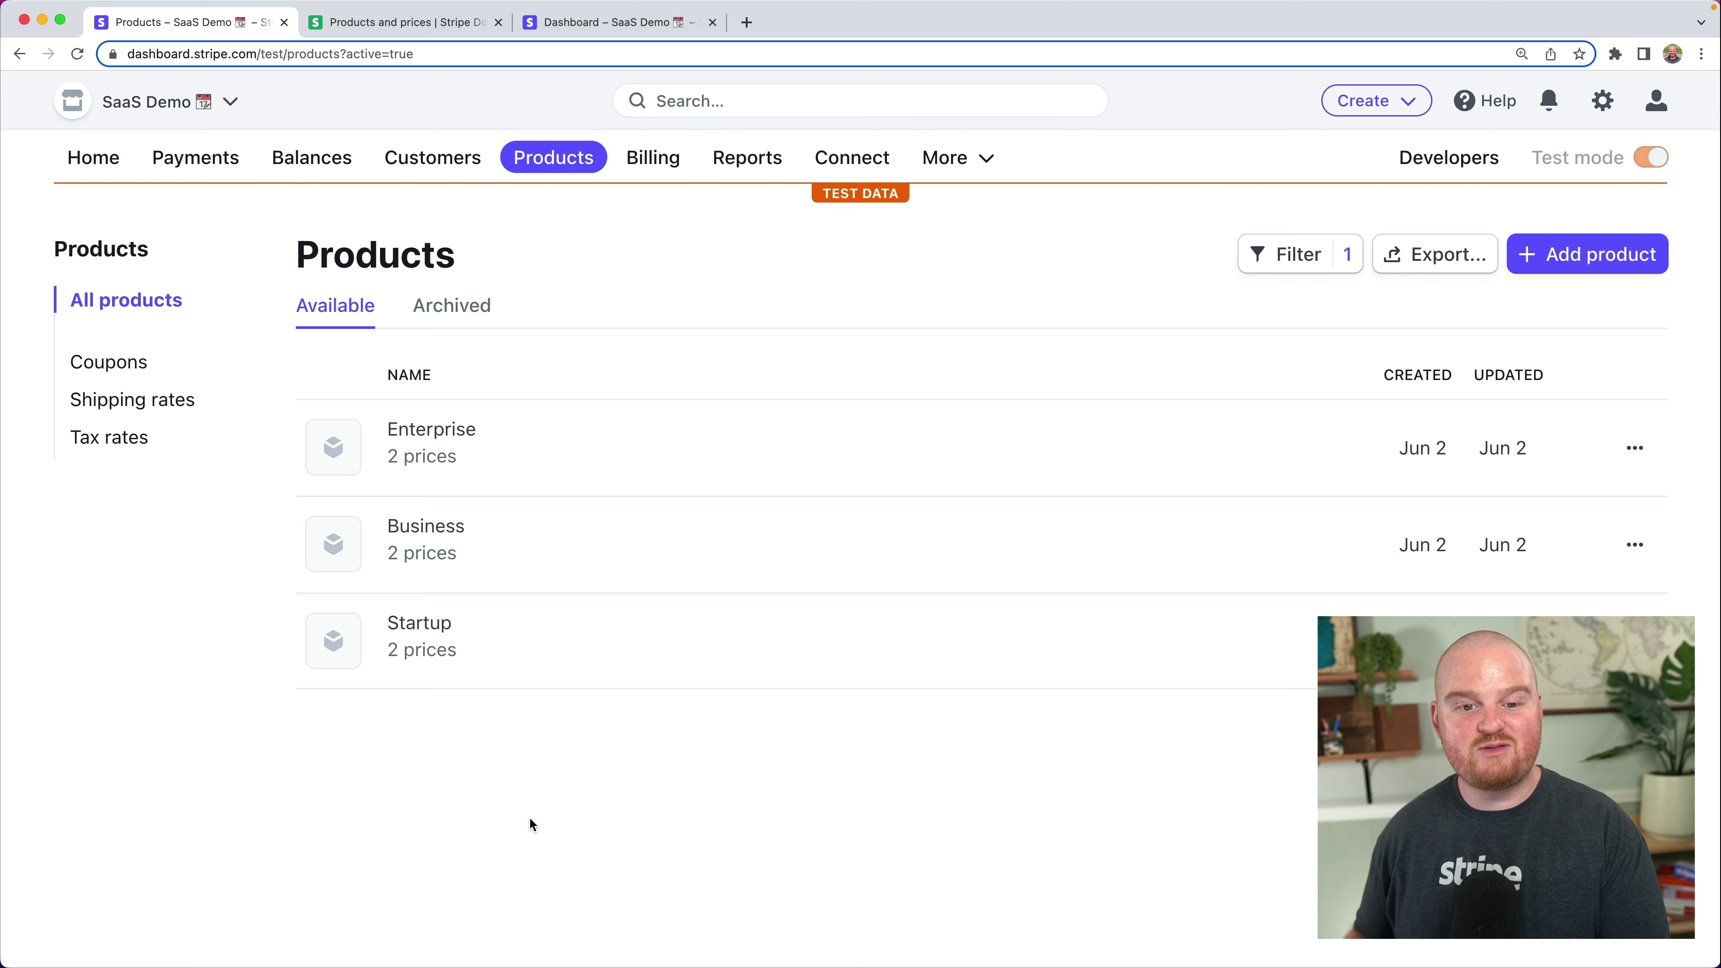
# In the Stripe Shell prices list output, inspect the first price's null lookup_key
pyautogui.click(434, 22)
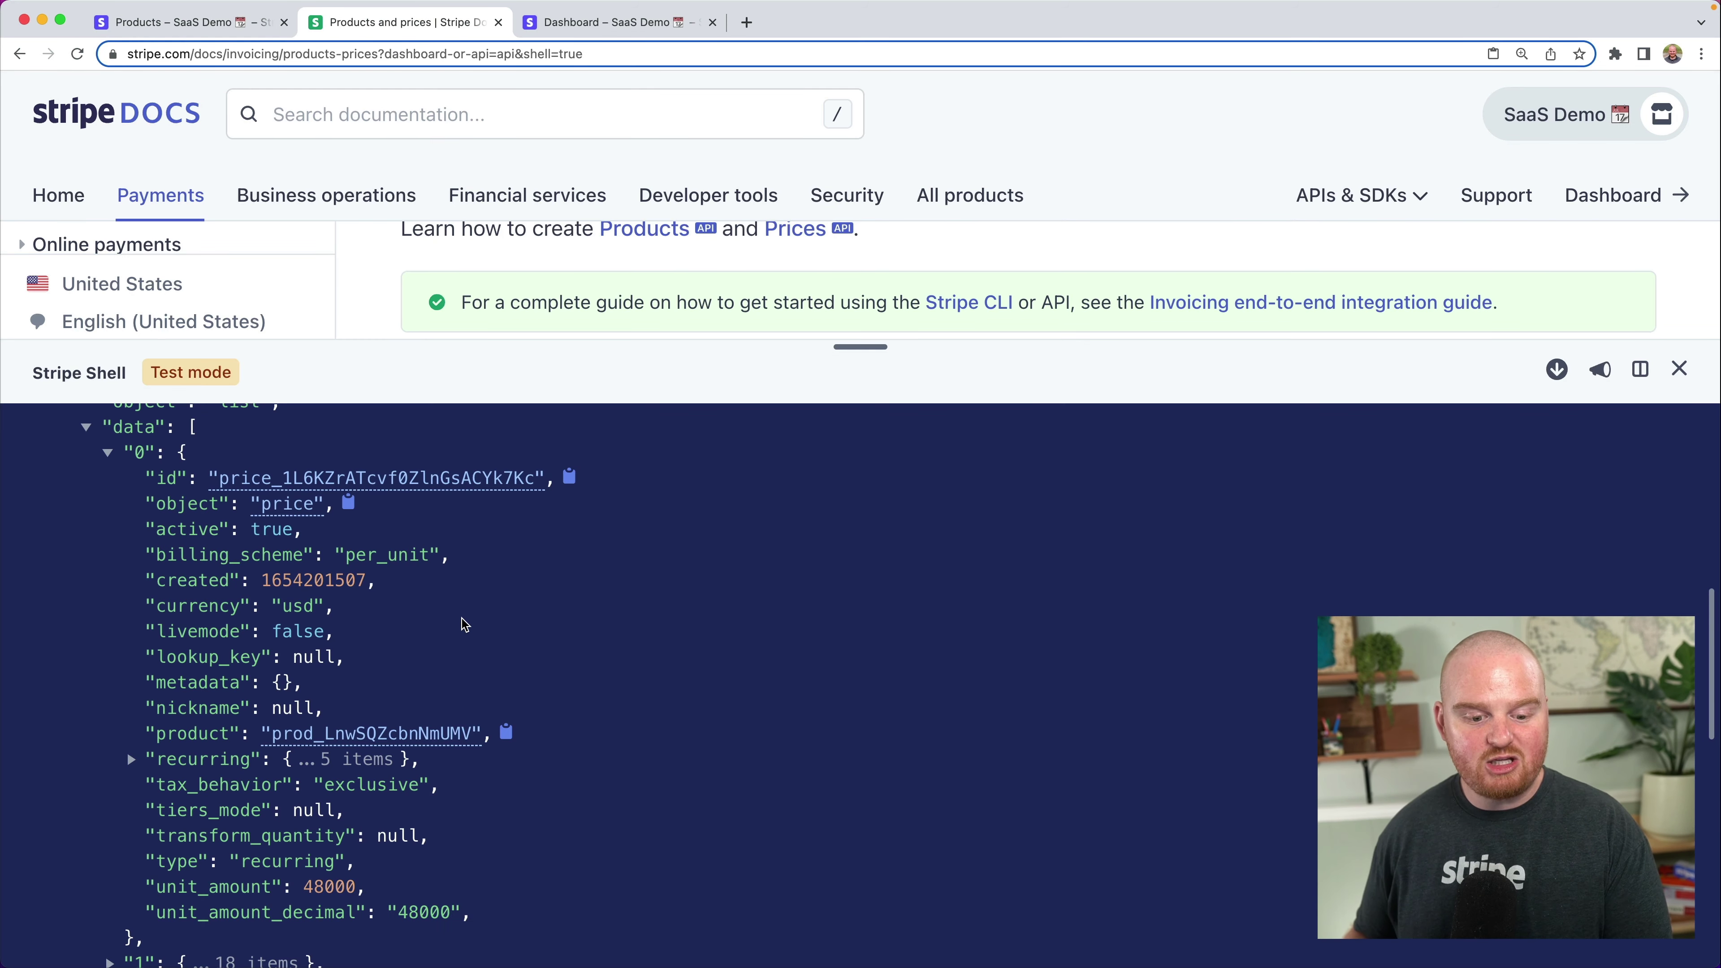
pyautogui.moveTo(147, 656); pyautogui.dragTo(362, 658)
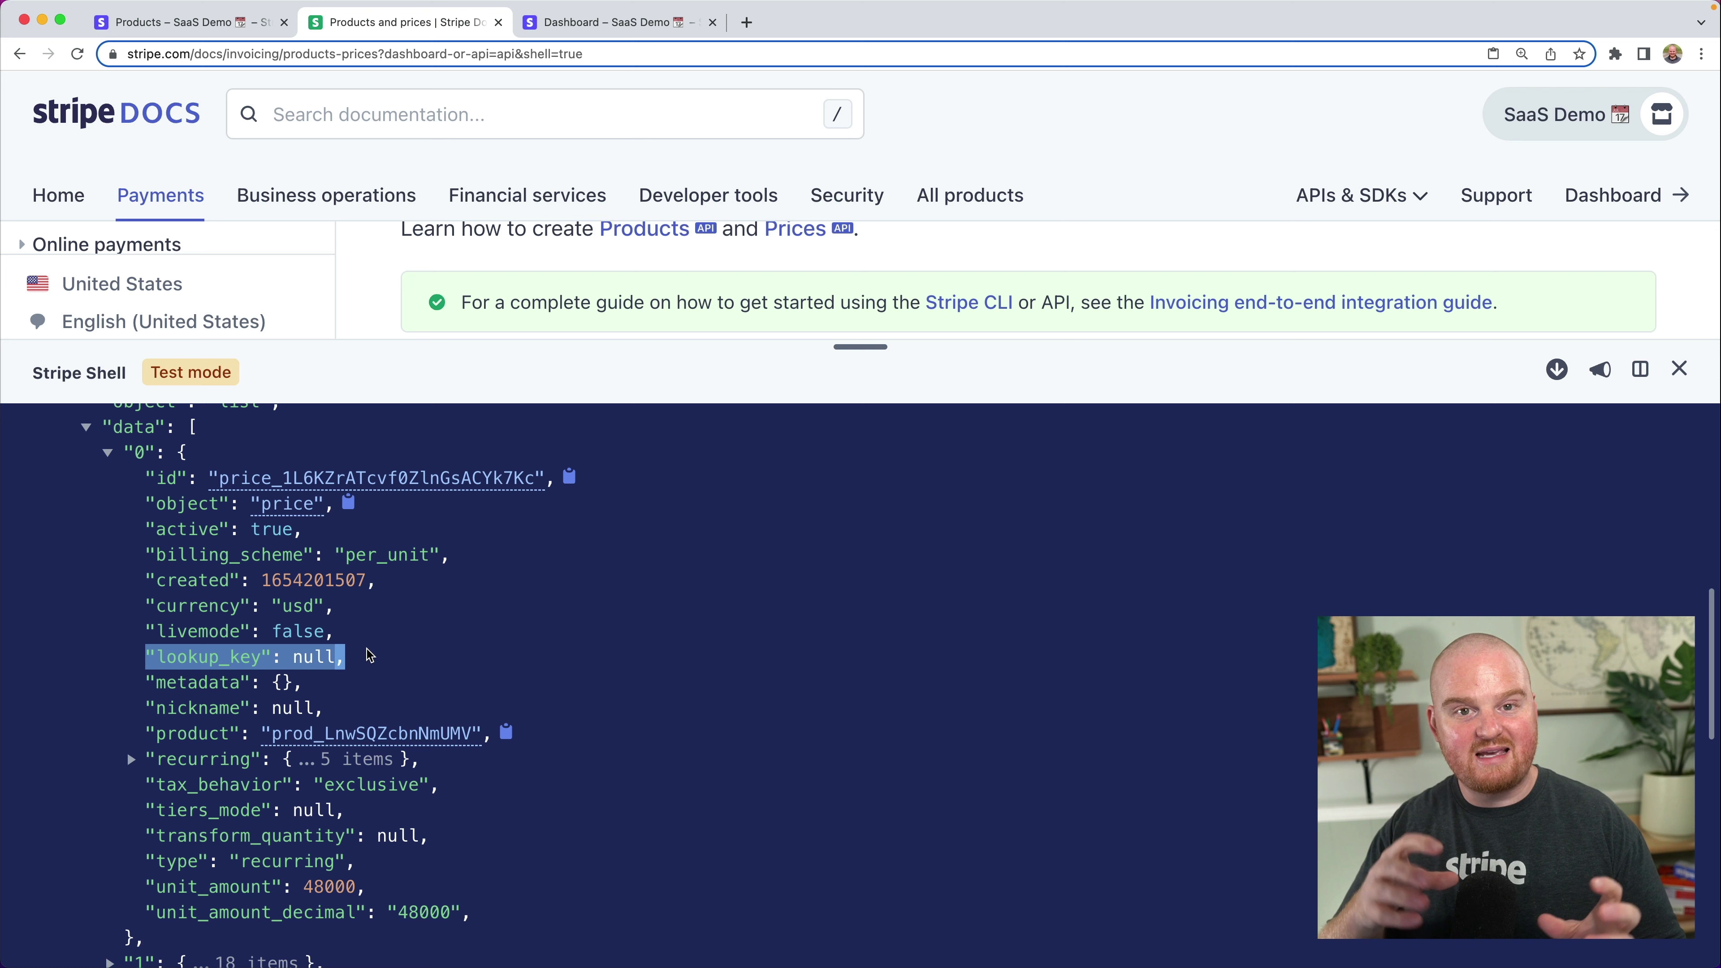
pyautogui.click(426, 648)
pyautogui.scroll(3, 426, 630)
pyautogui.scroll(-5, 480, 654)
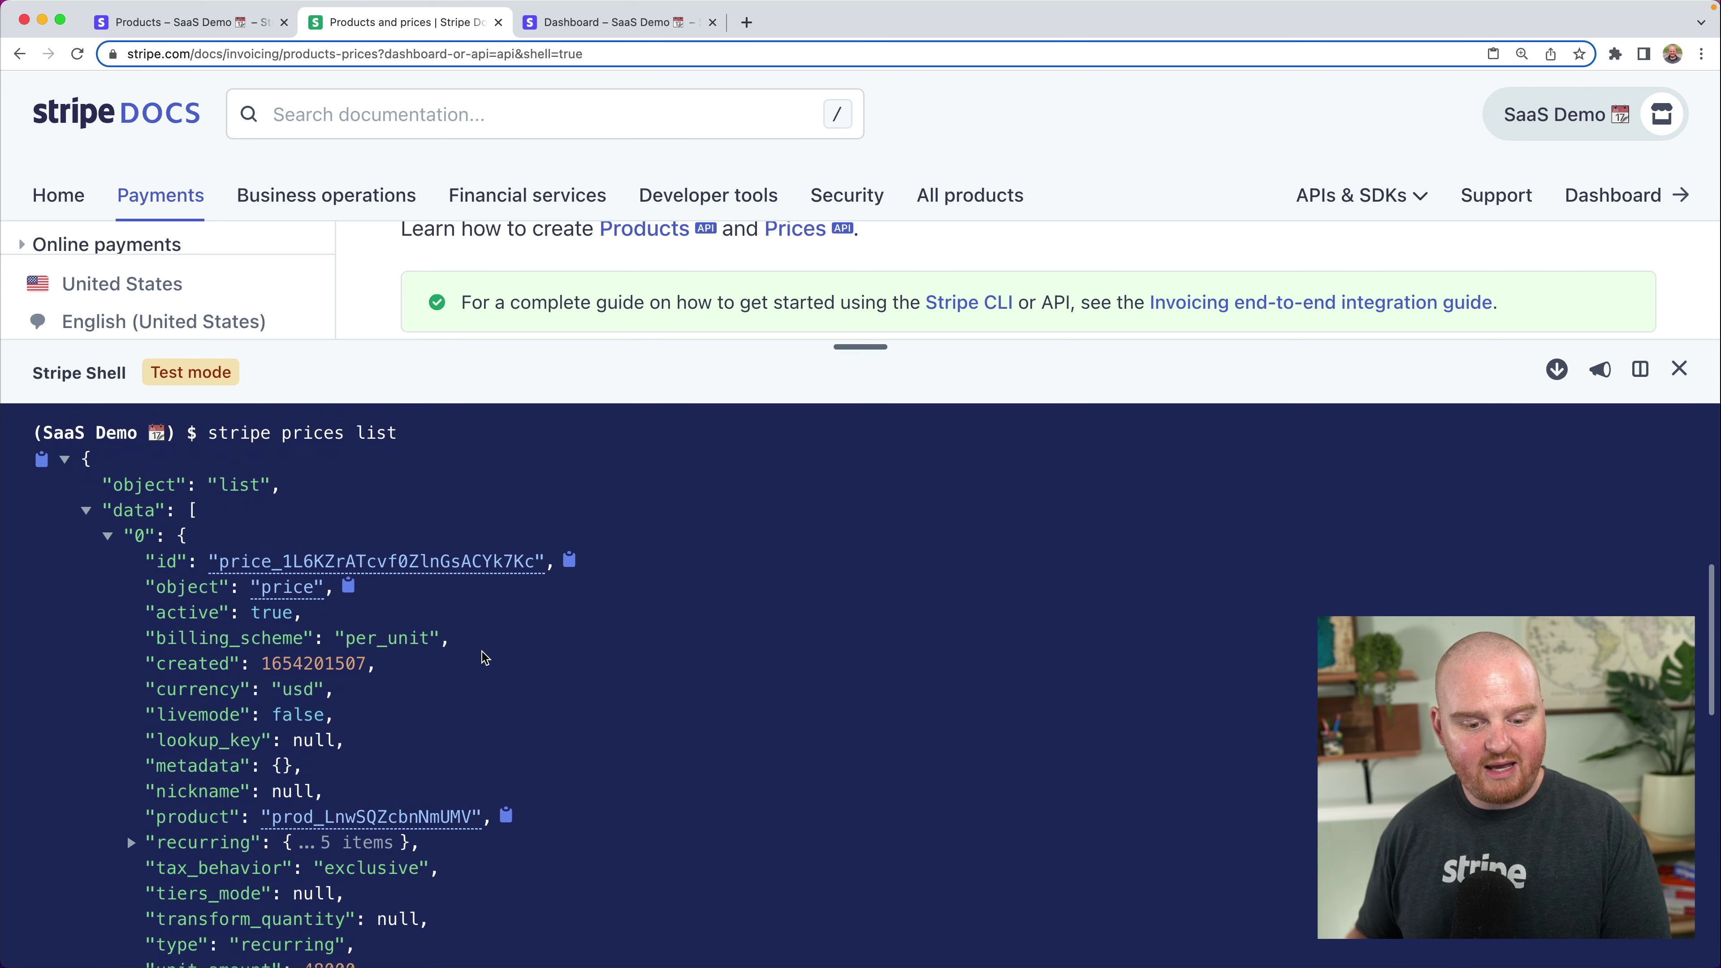
pyautogui.scroll(4, 120, 755)
pyautogui.scroll(2, 120, 755)
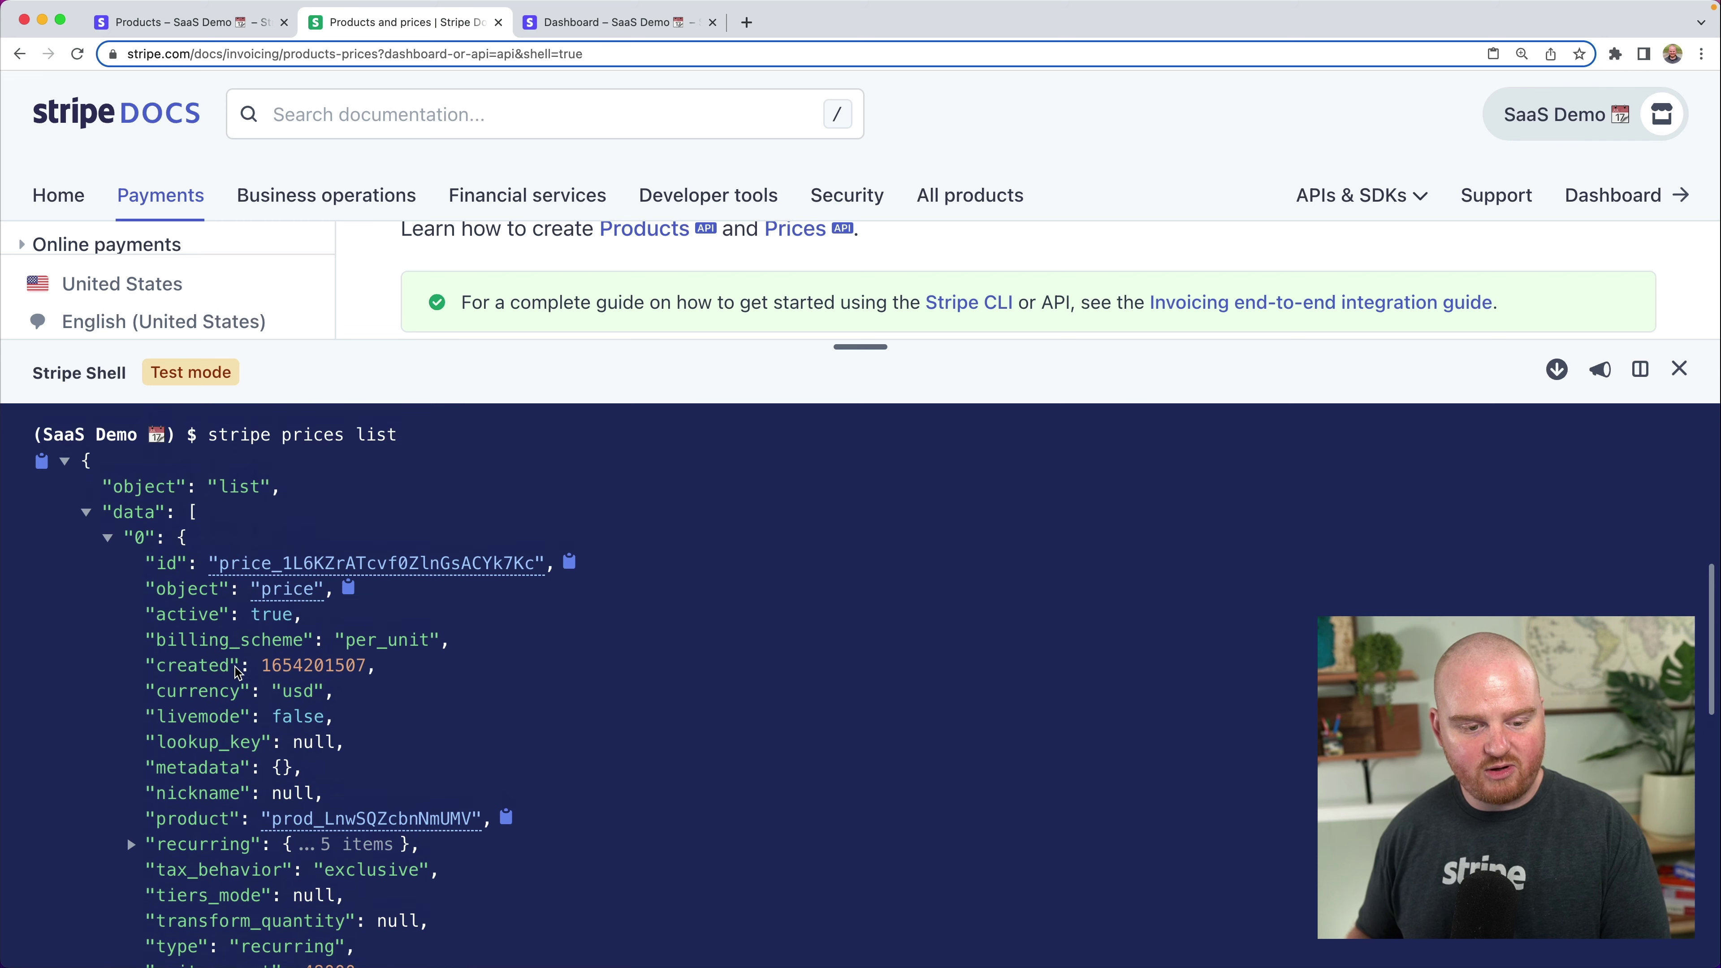
pyautogui.moveTo(208, 444); pyautogui.dragTo(393, 444)
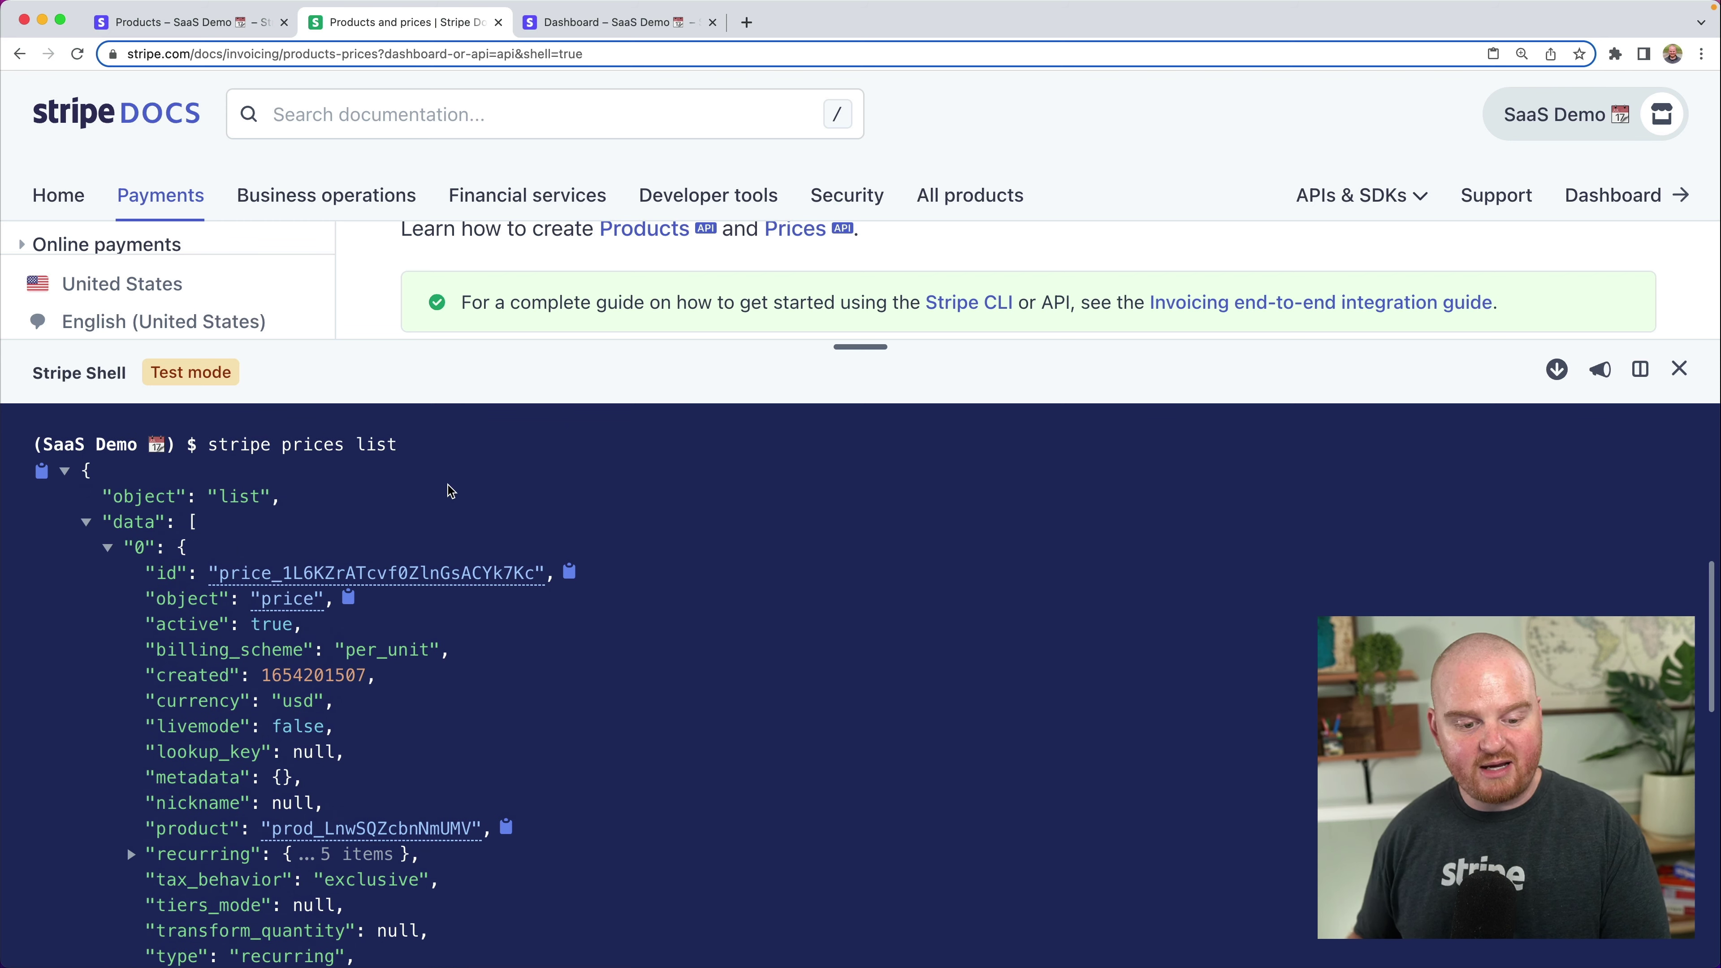
# Collapse the first price and expand price 5 to find its unit_amount of 2400
pyautogui.click(107, 547)
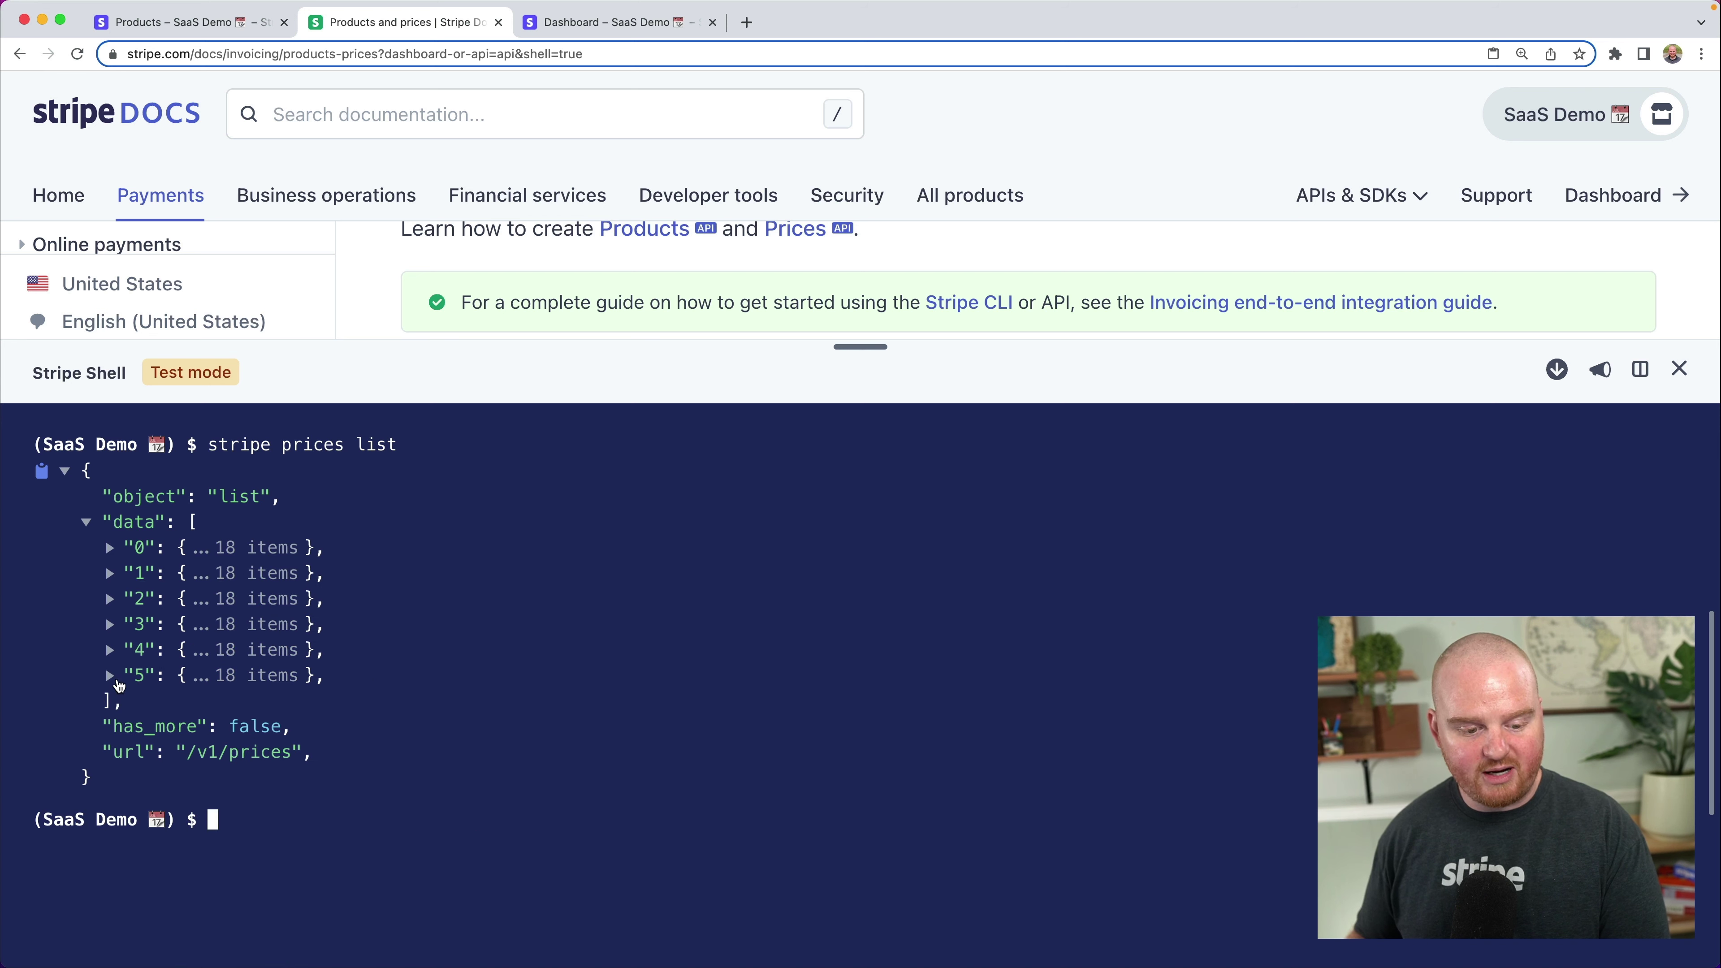
pyautogui.click(110, 676)
pyautogui.scroll(-4, 132, 698)
pyautogui.scroll(-4, 131, 698)
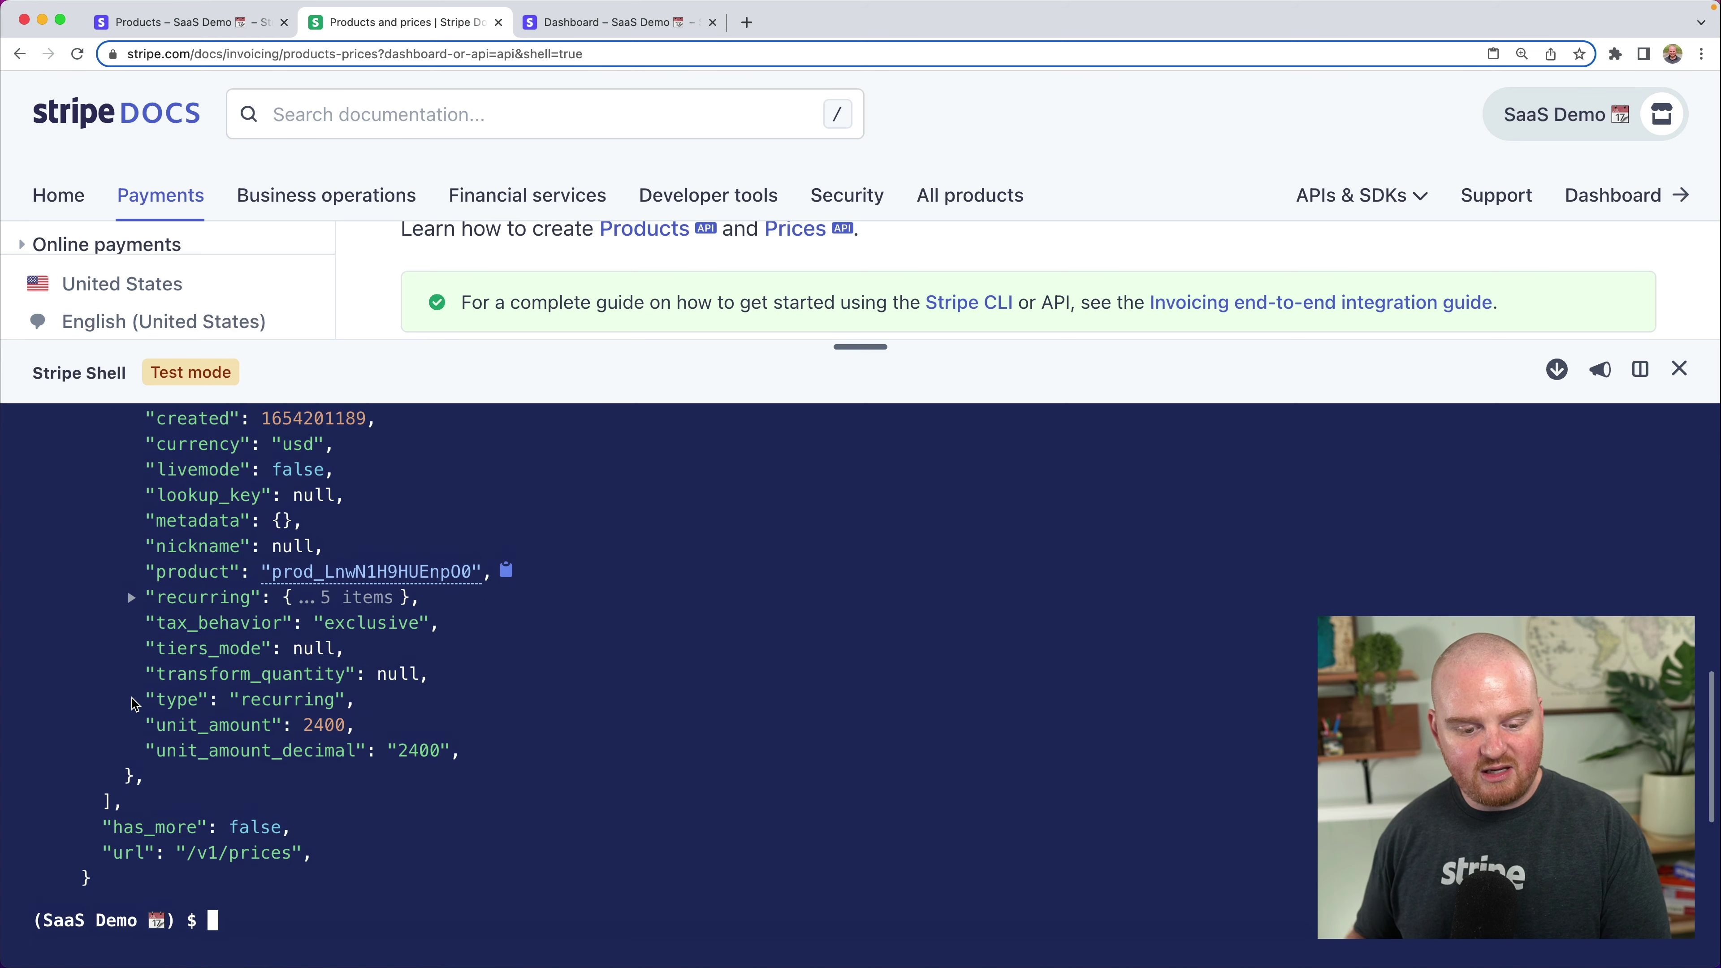
pyautogui.scroll(3, 366, 786)
pyautogui.moveTo(366, 788); pyautogui.dragTo(148, 791)
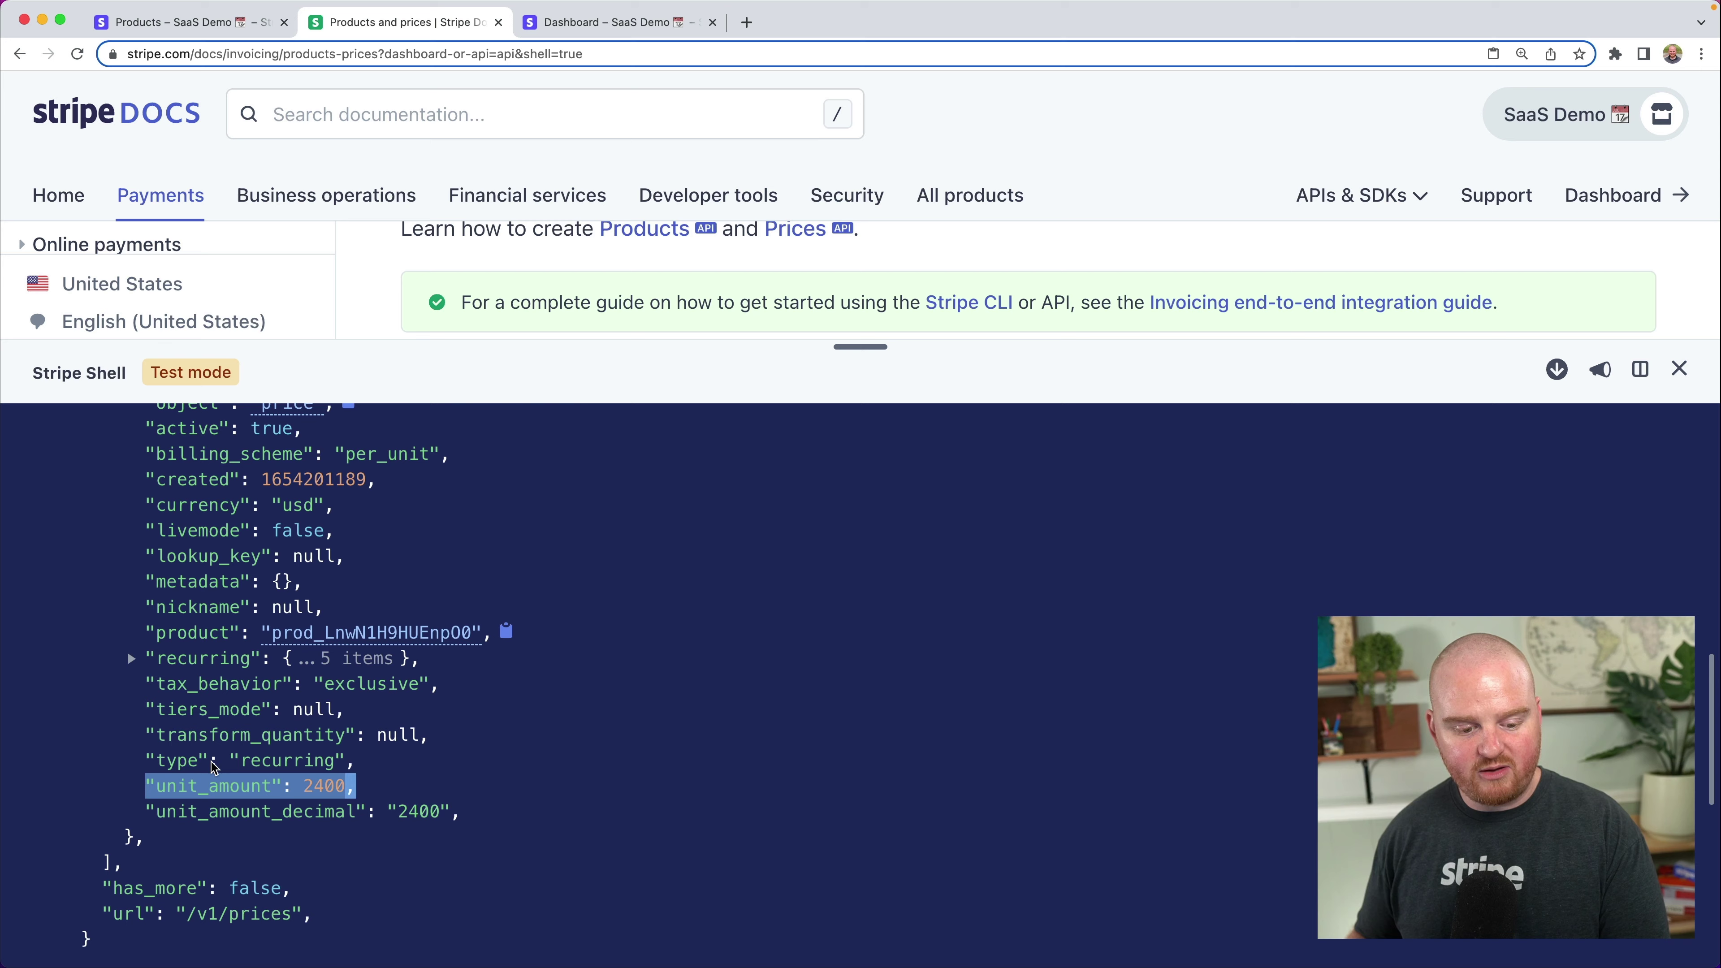
pyautogui.scroll(2, 148, 790)
# Open the Startup product in the Dashboard and copy its $24.00 USD monthly price's API ID
pyautogui.click(189, 27)
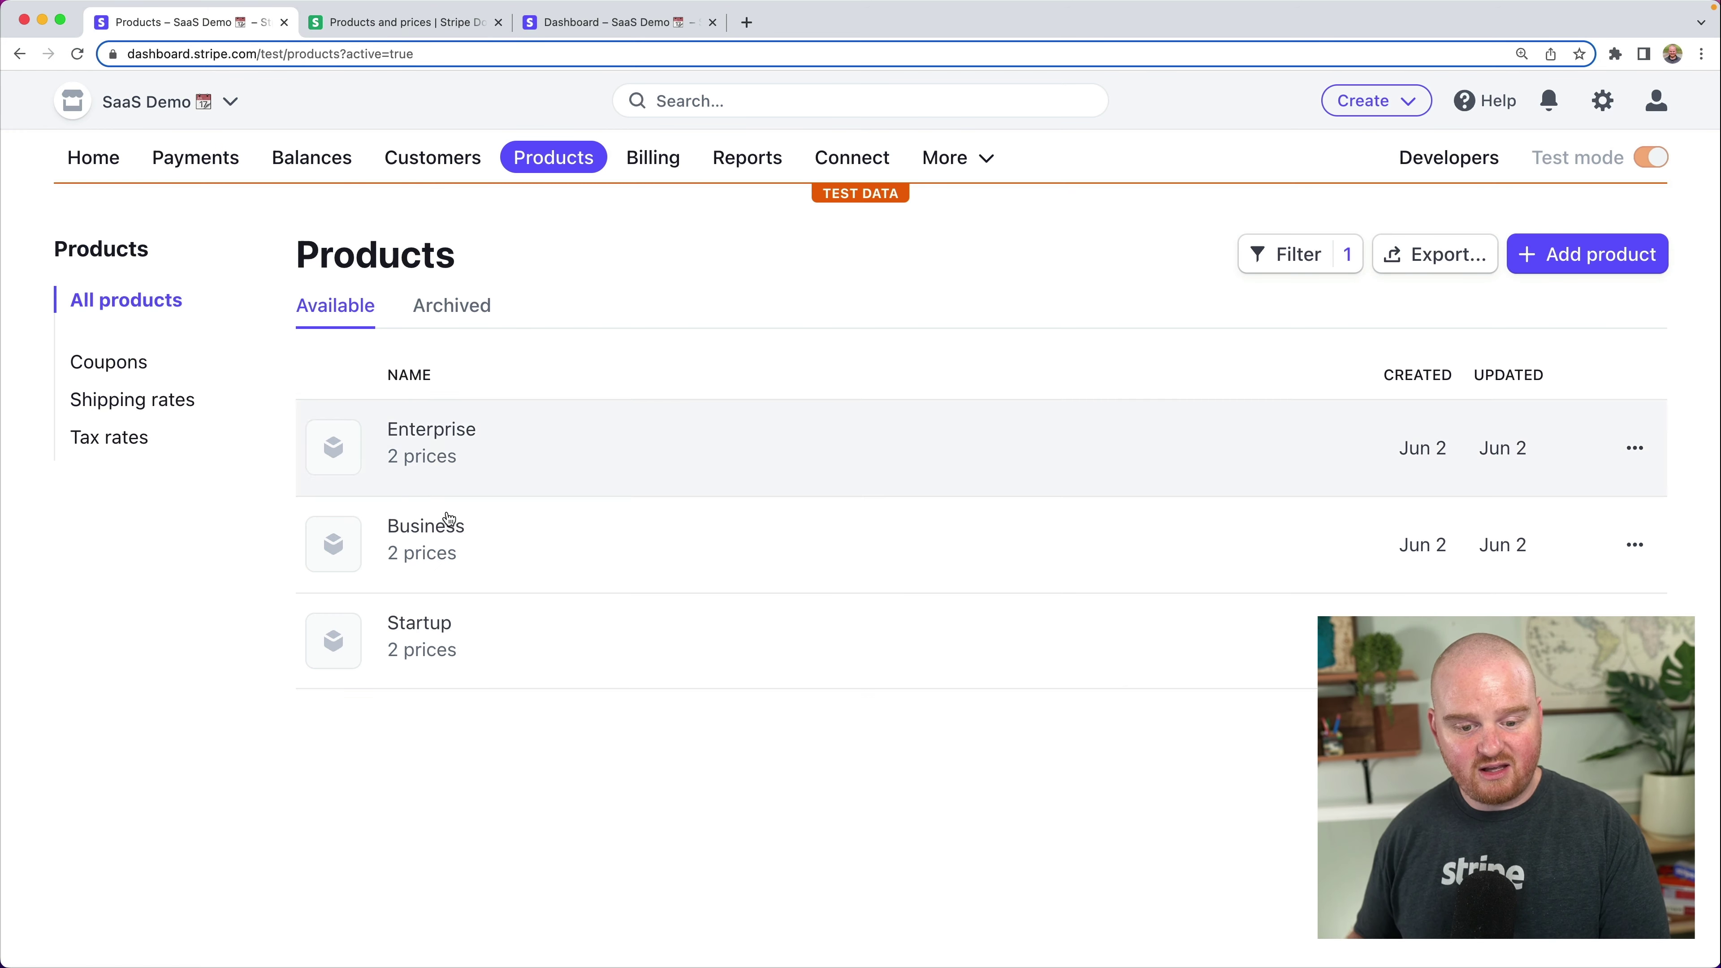
pyautogui.click(431, 651)
pyautogui.scroll(-9, 485, 561)
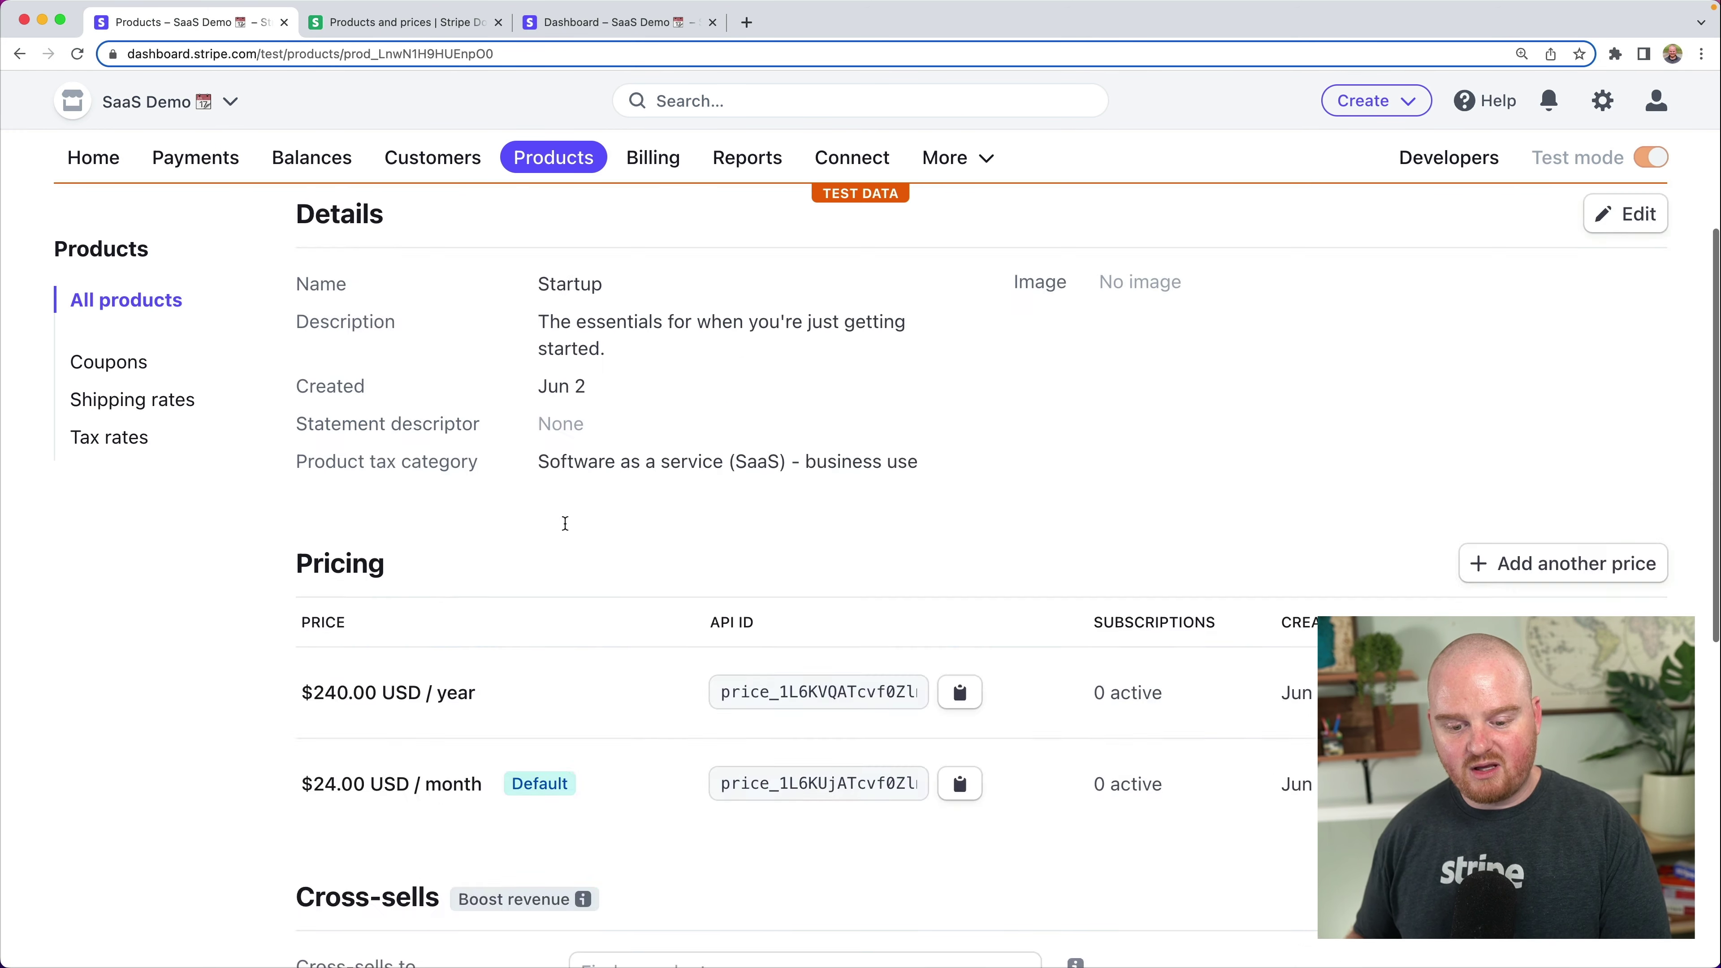
pyautogui.scroll(1, 501, 580)
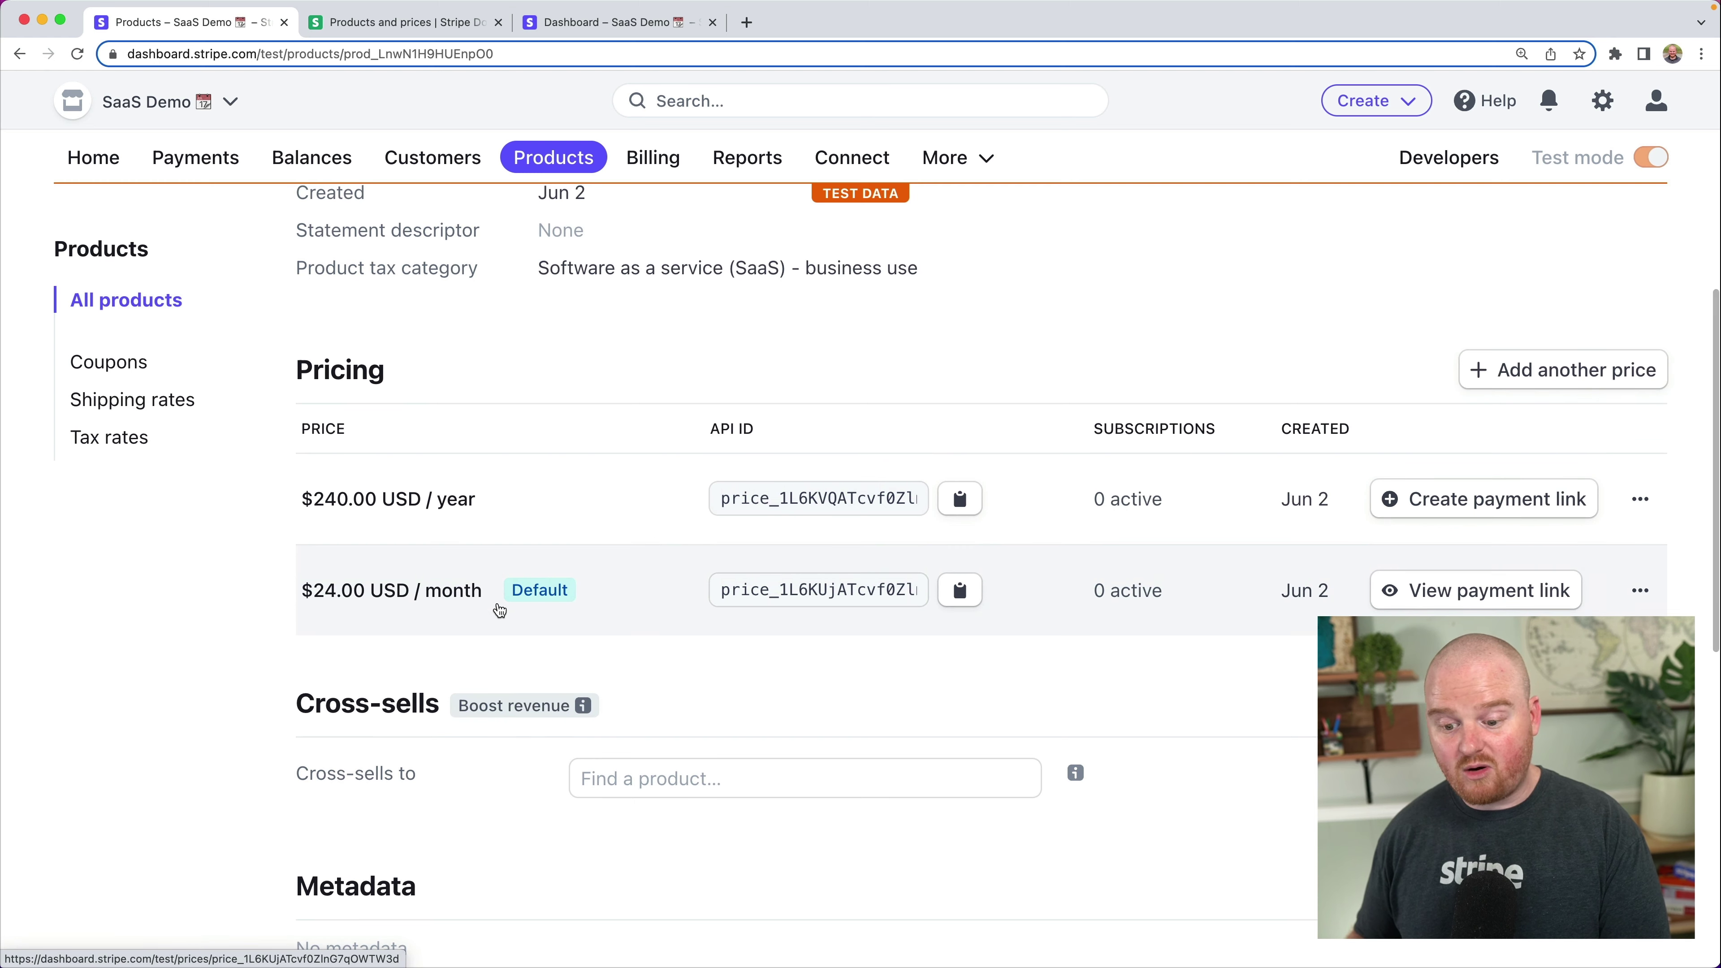
pyautogui.click(969, 591)
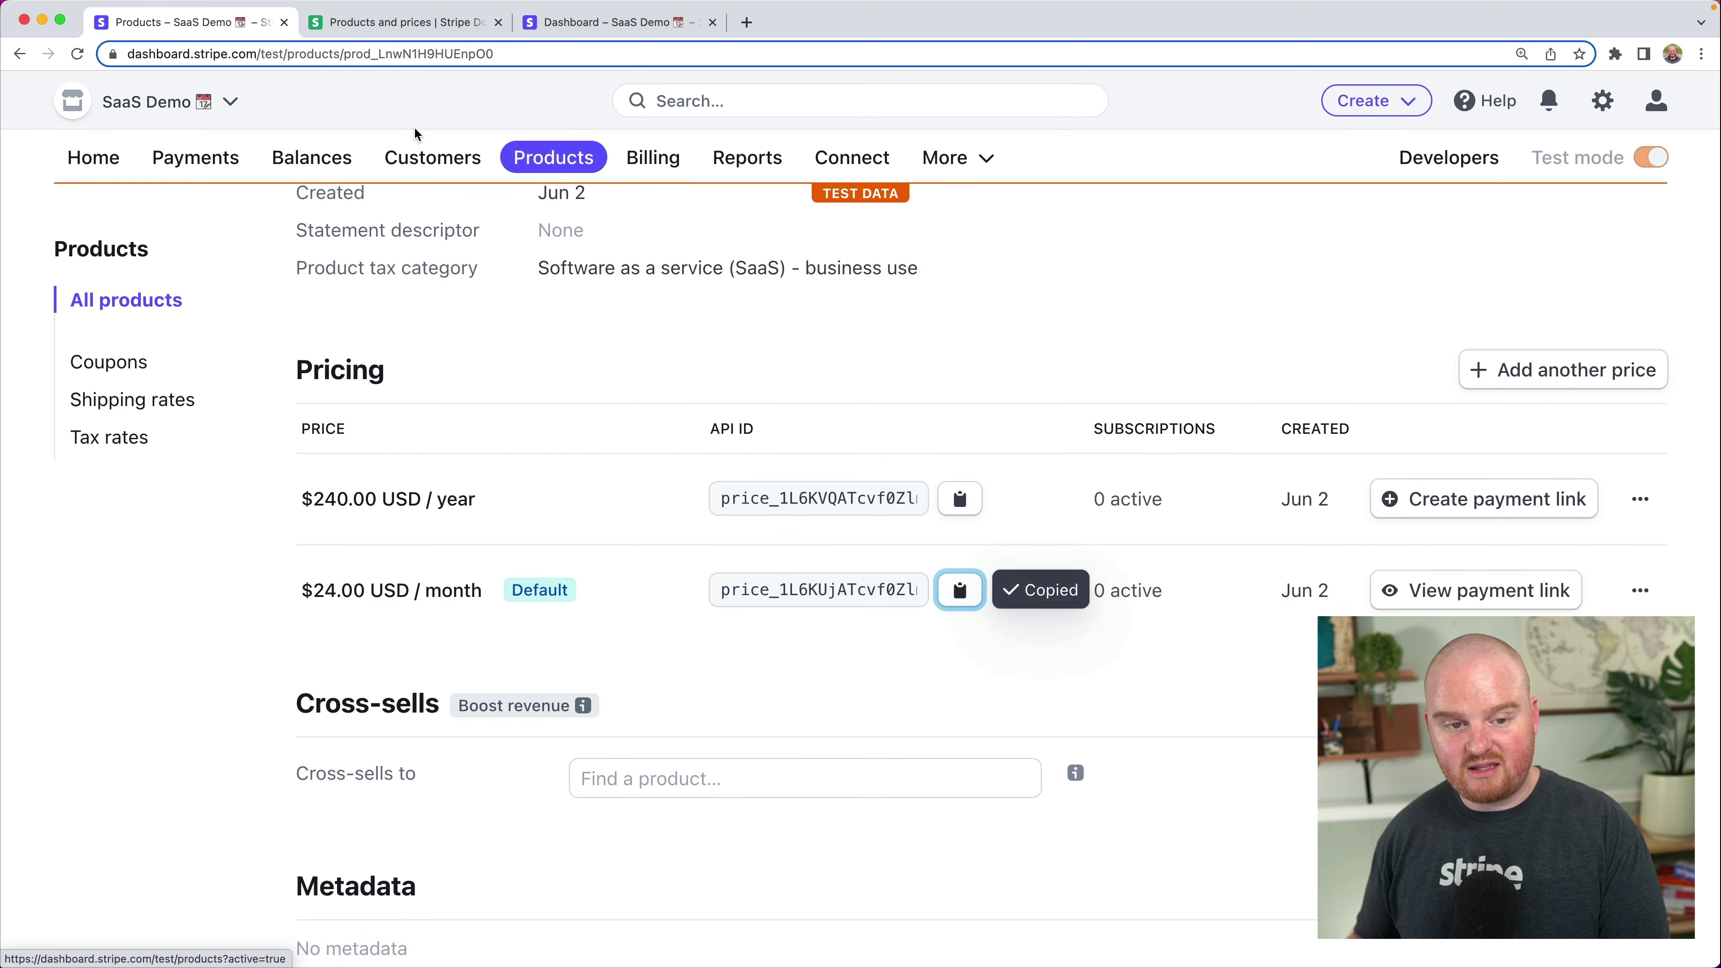
# Run stripe prices update on the copied price ID with --lookup-key startup
pyautogui.click(404, 25)
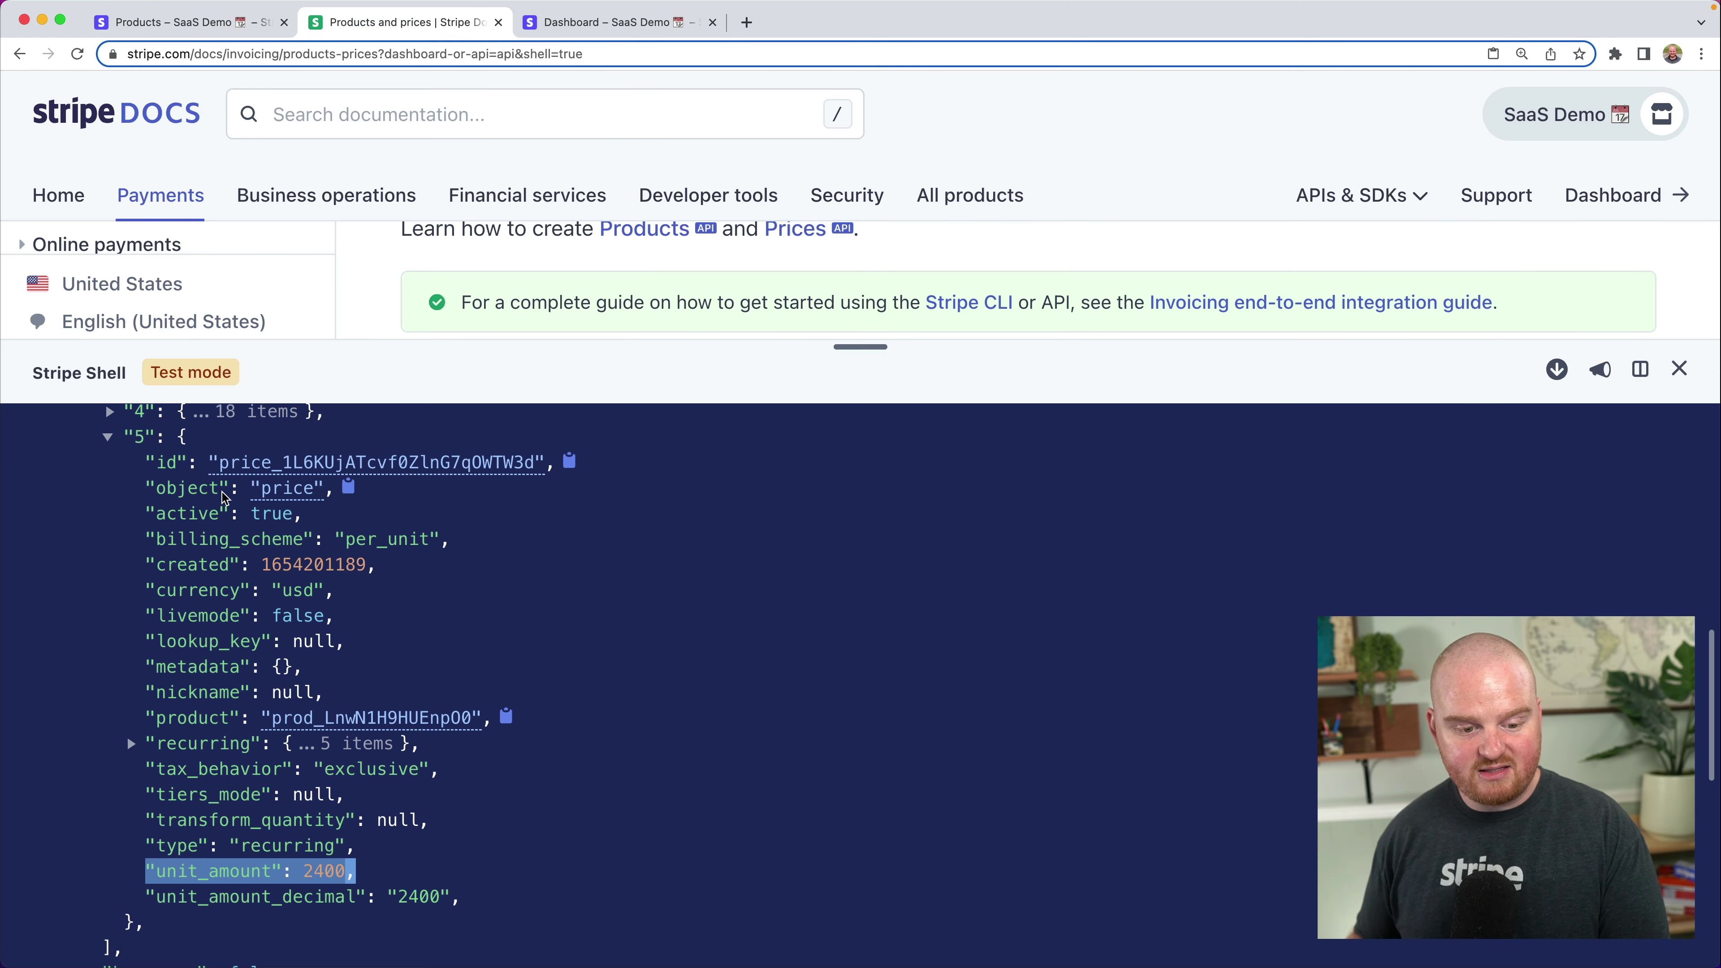
pyautogui.scroll(-5, 616, 567)
pyautogui.click(623, 643)
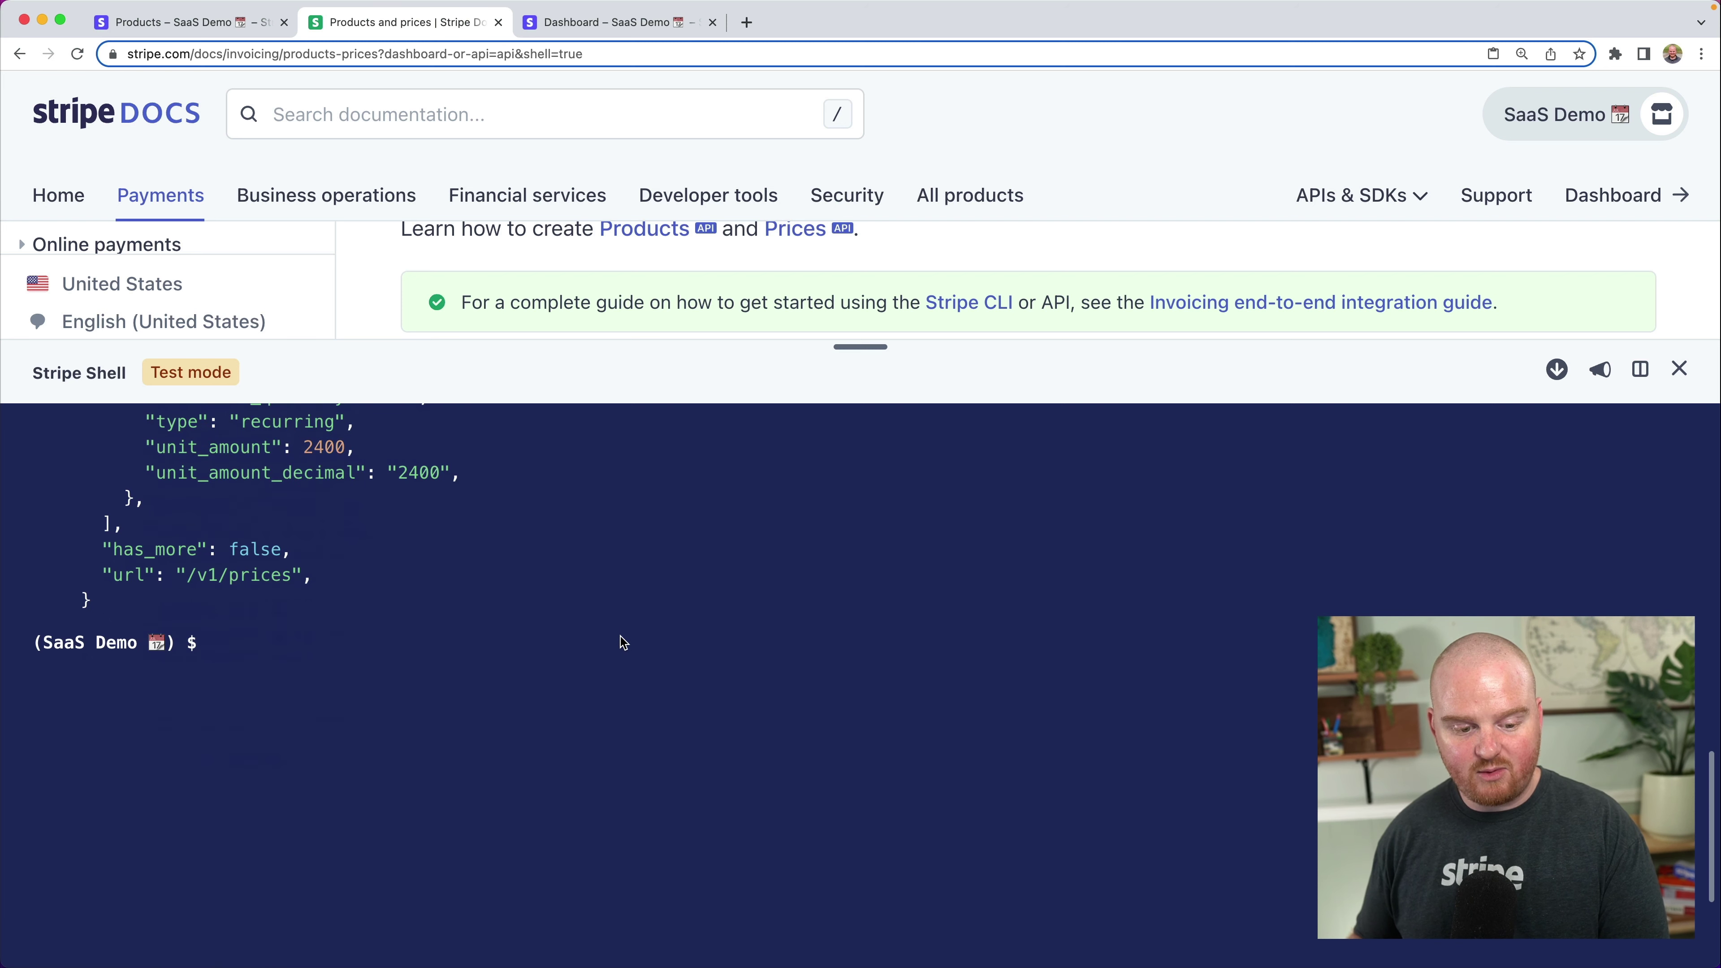
pyautogui.write('stripe pri')
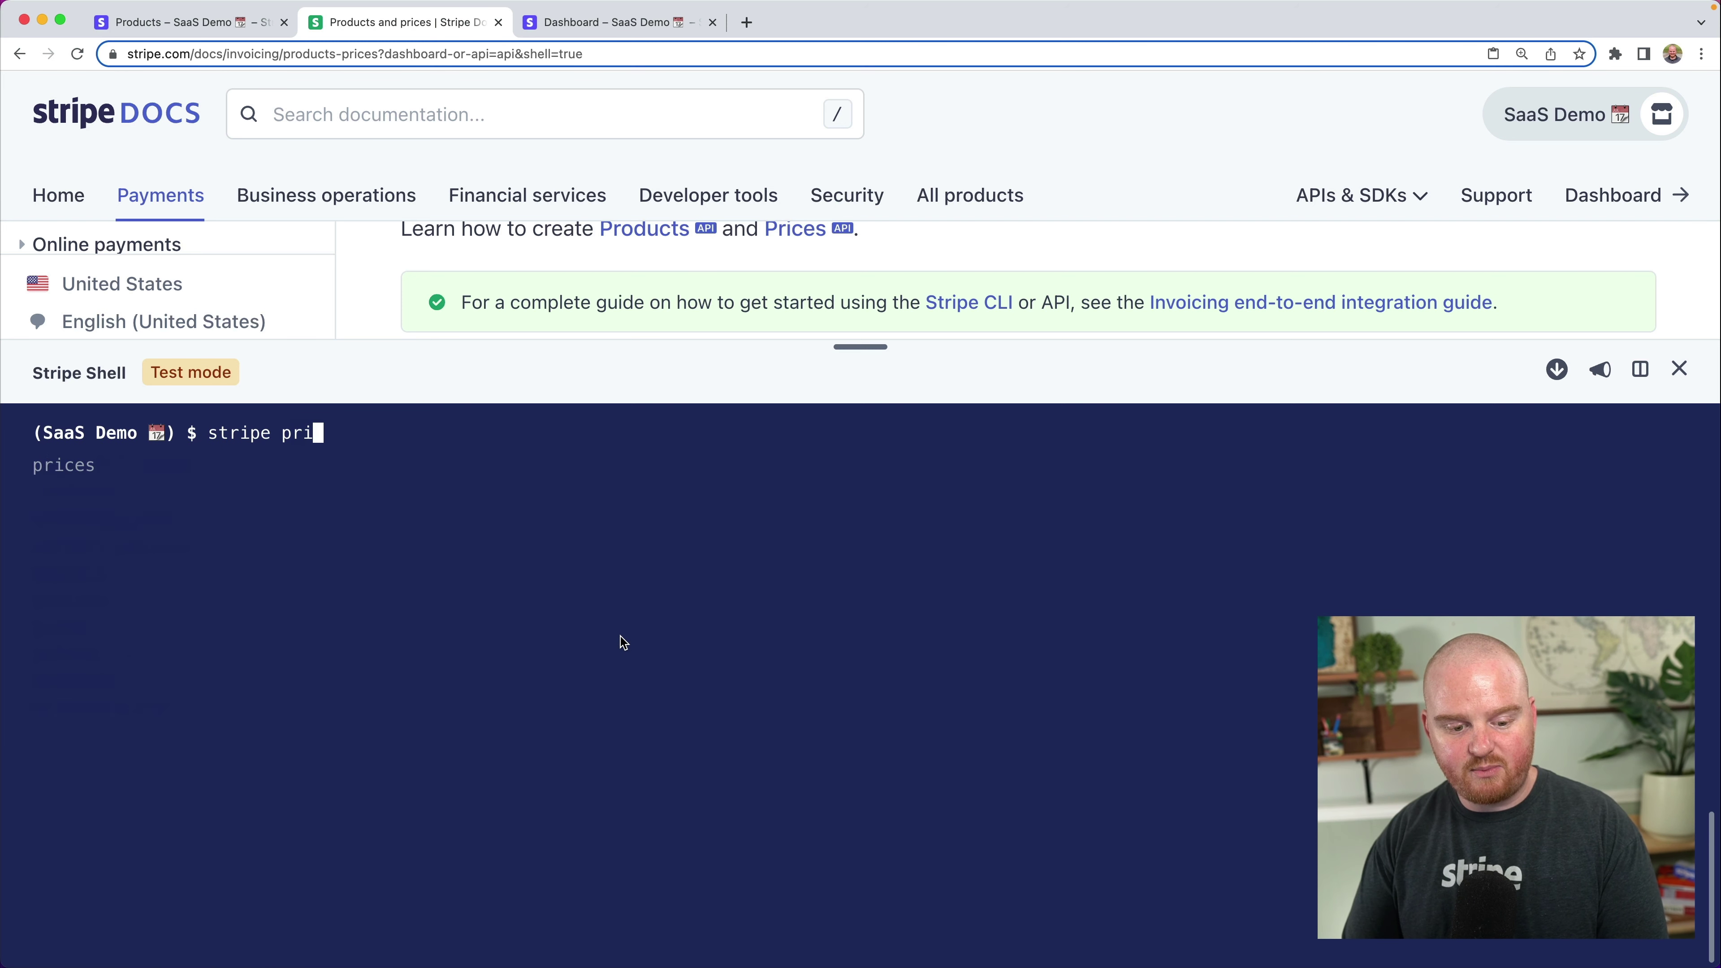
pyautogui.write('ces update')
pyautogui.press('super+v')
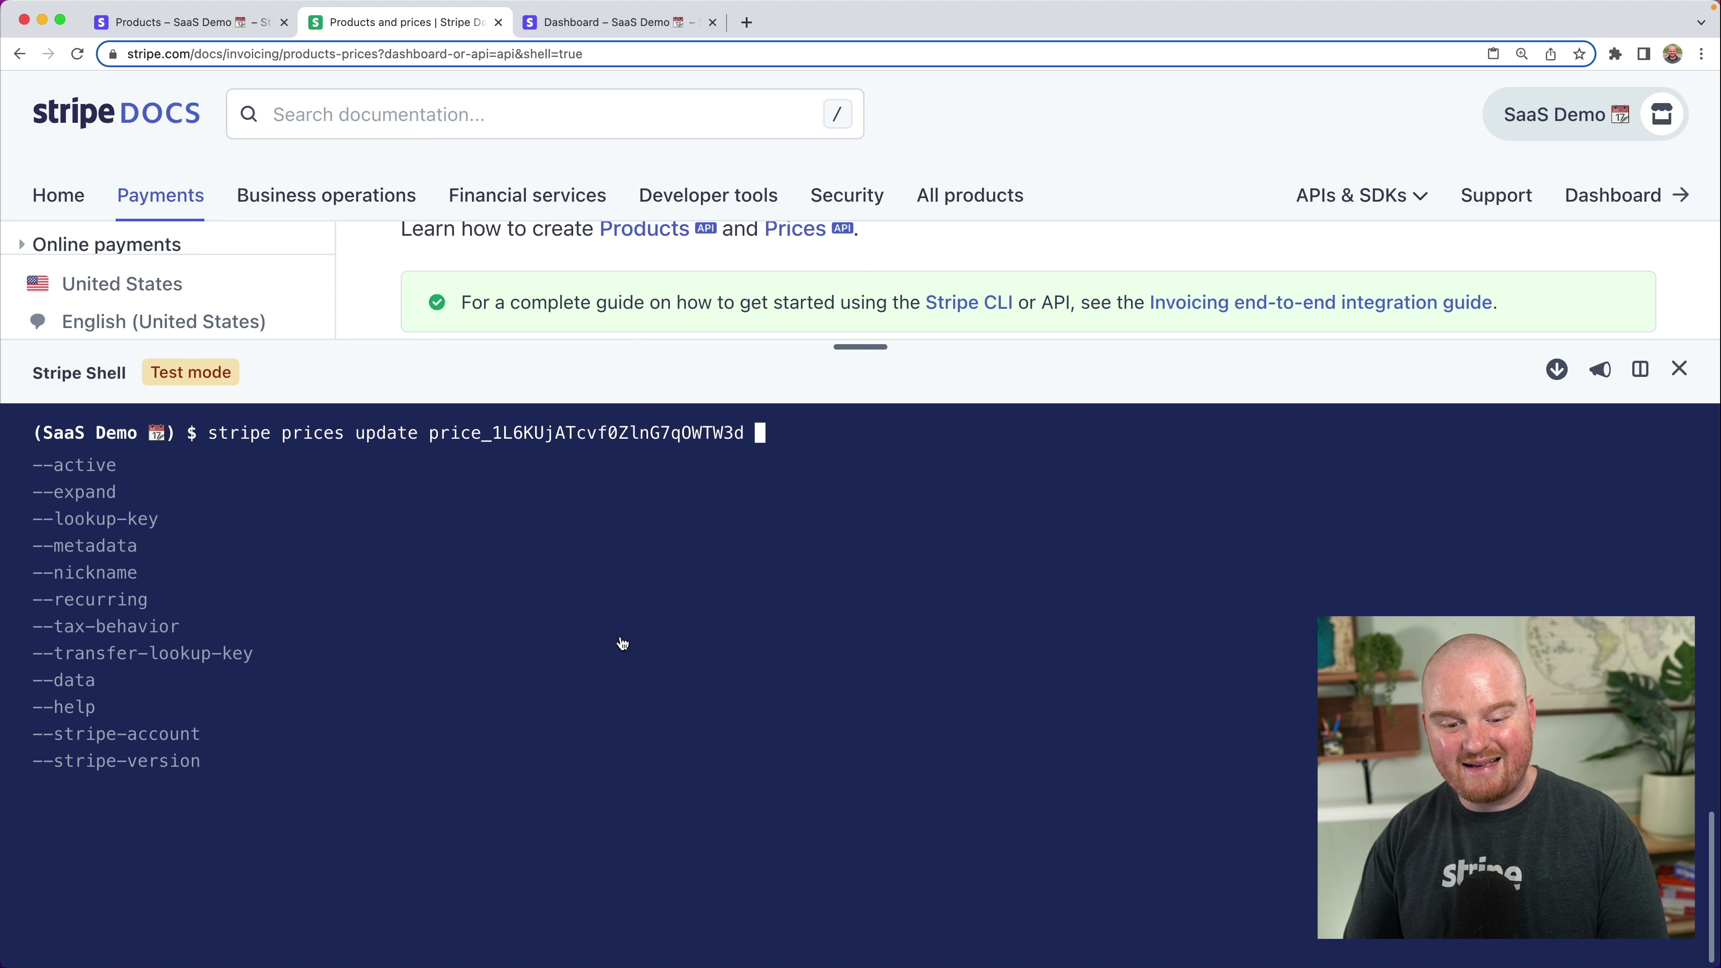
pyautogui.write('--looki')
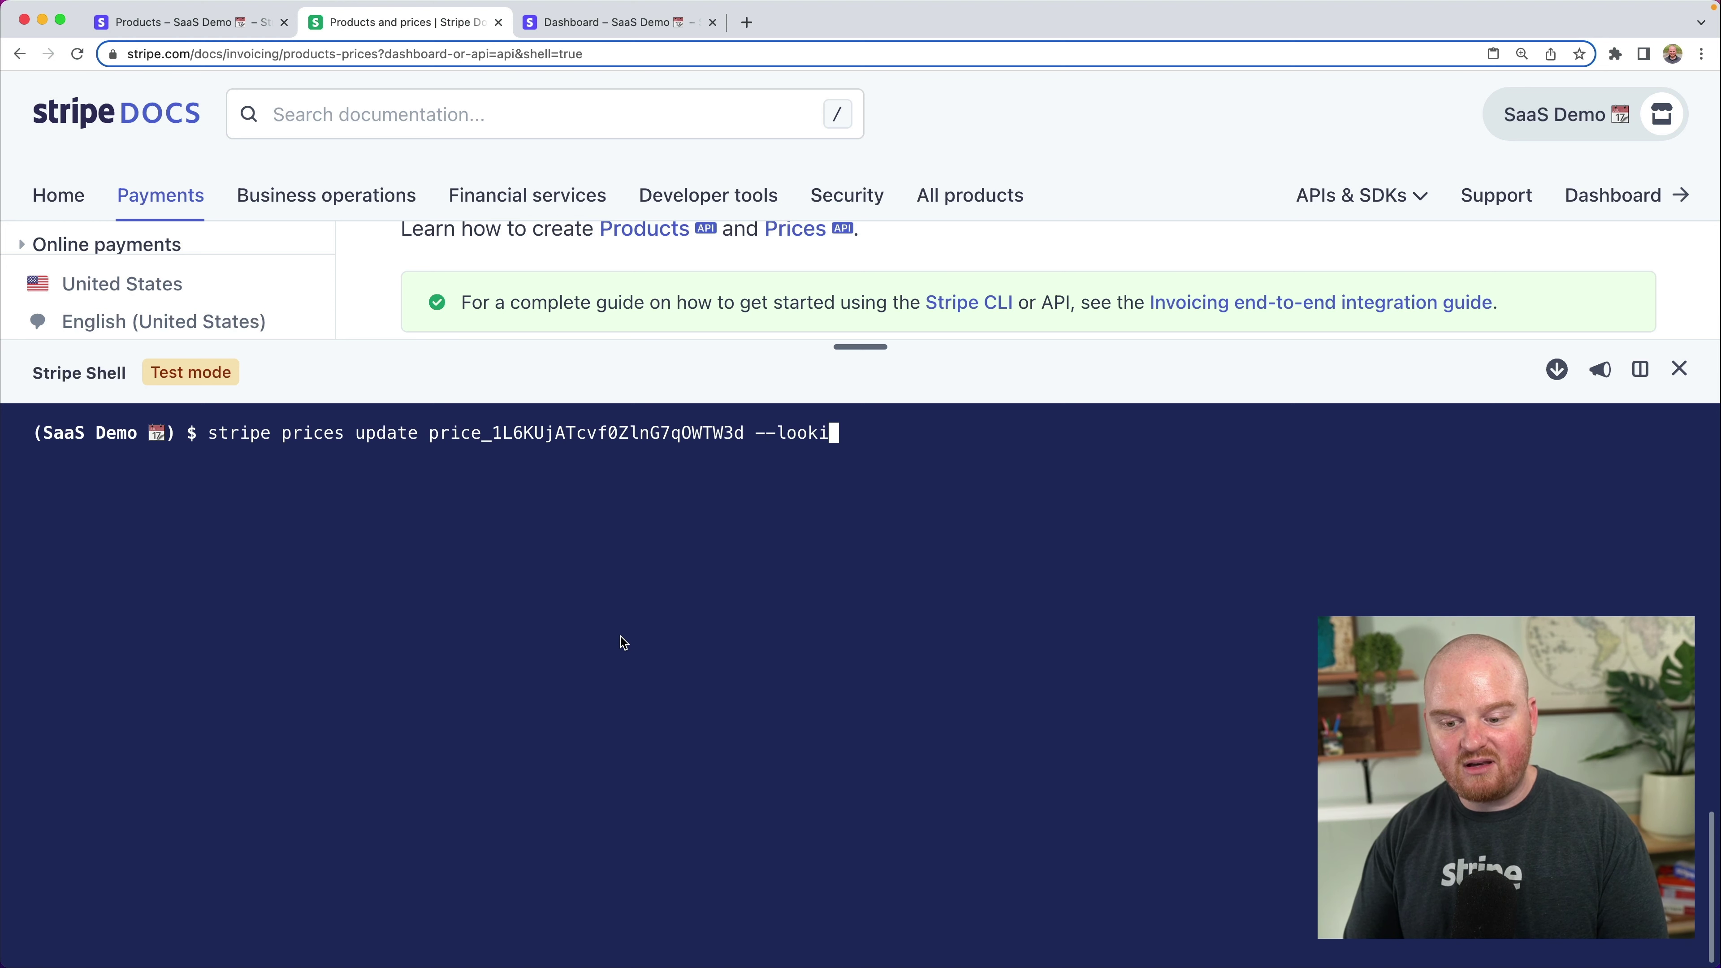
pyautogui.press('BackSpace')
pyautogui.write('up-key ')
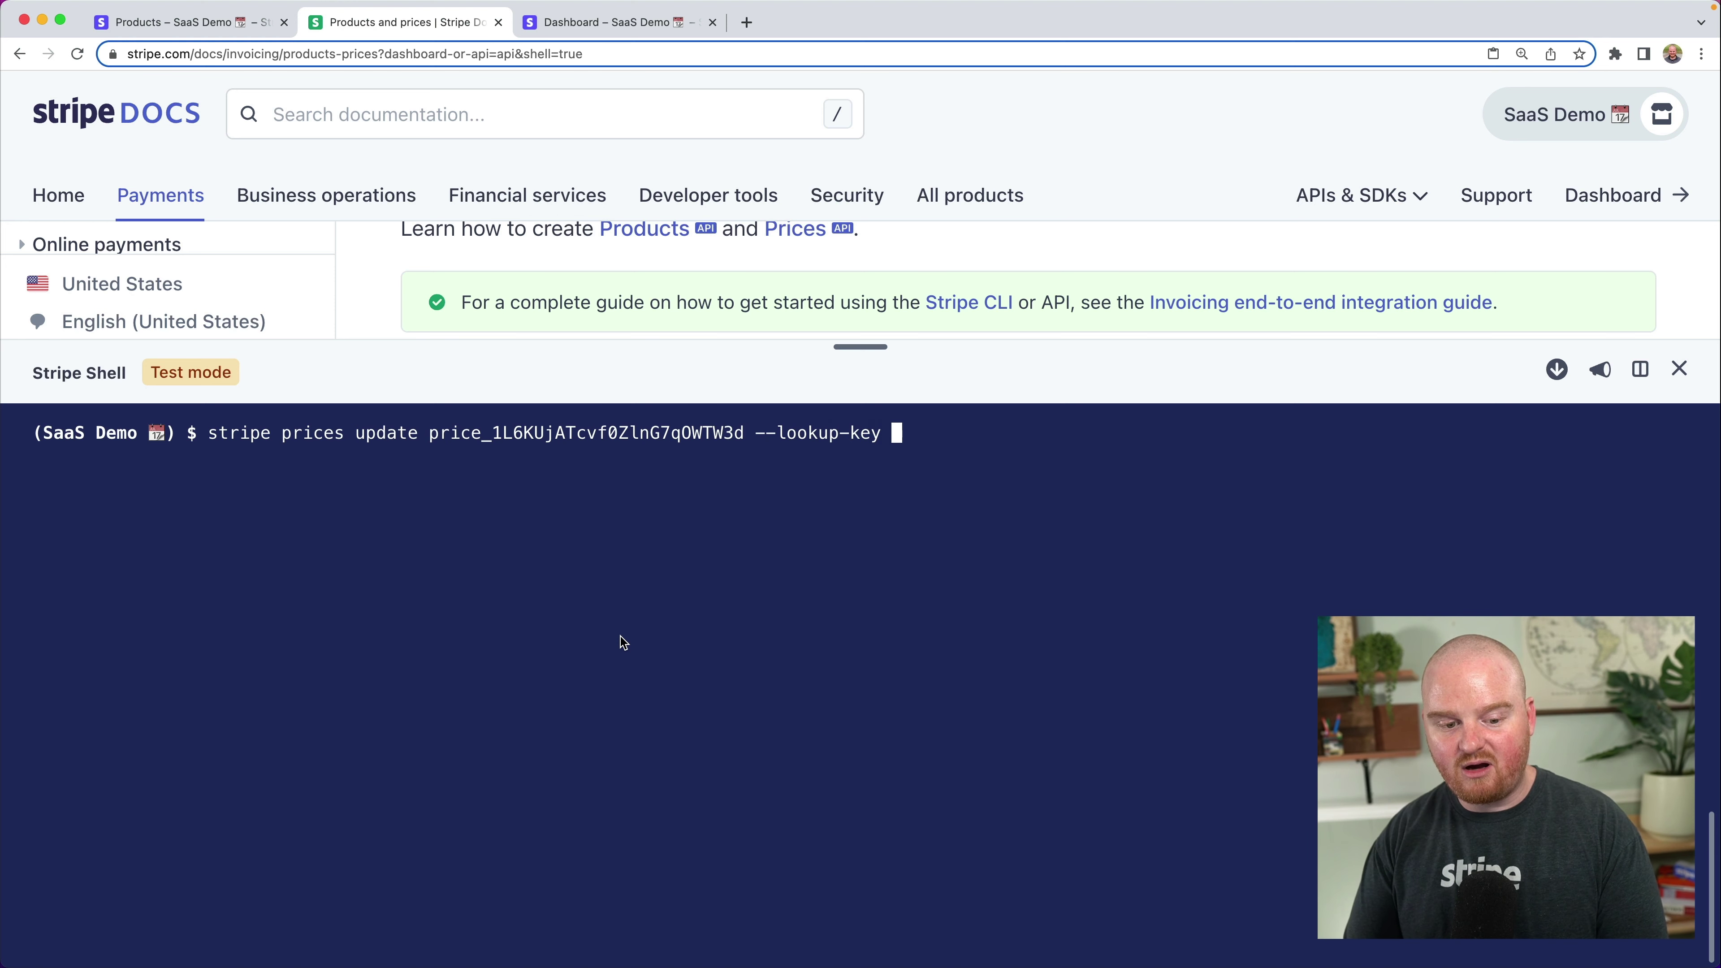
pyautogui.write('startup')
pyautogui.press('Return')
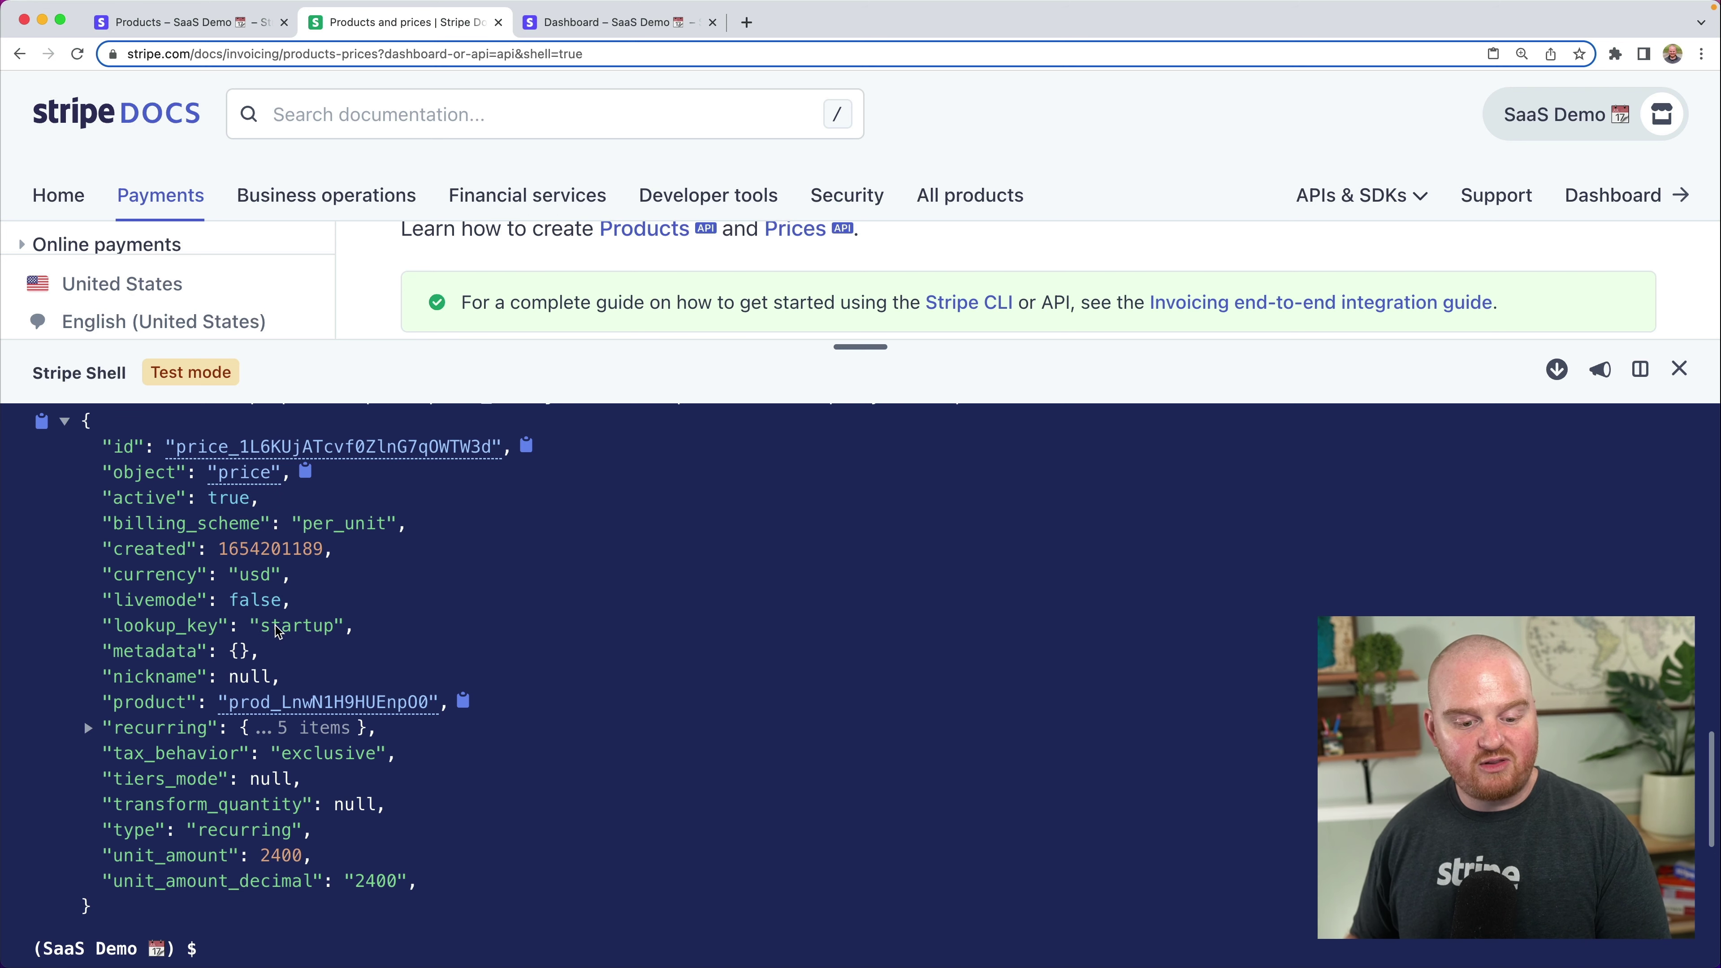
# Check that the returned price's lookup_key now reads startup
pyautogui.doubleClick(298, 626)
pyautogui.click(377, 630)
pyautogui.moveTo(354, 626); pyautogui.dragTo(124, 632)
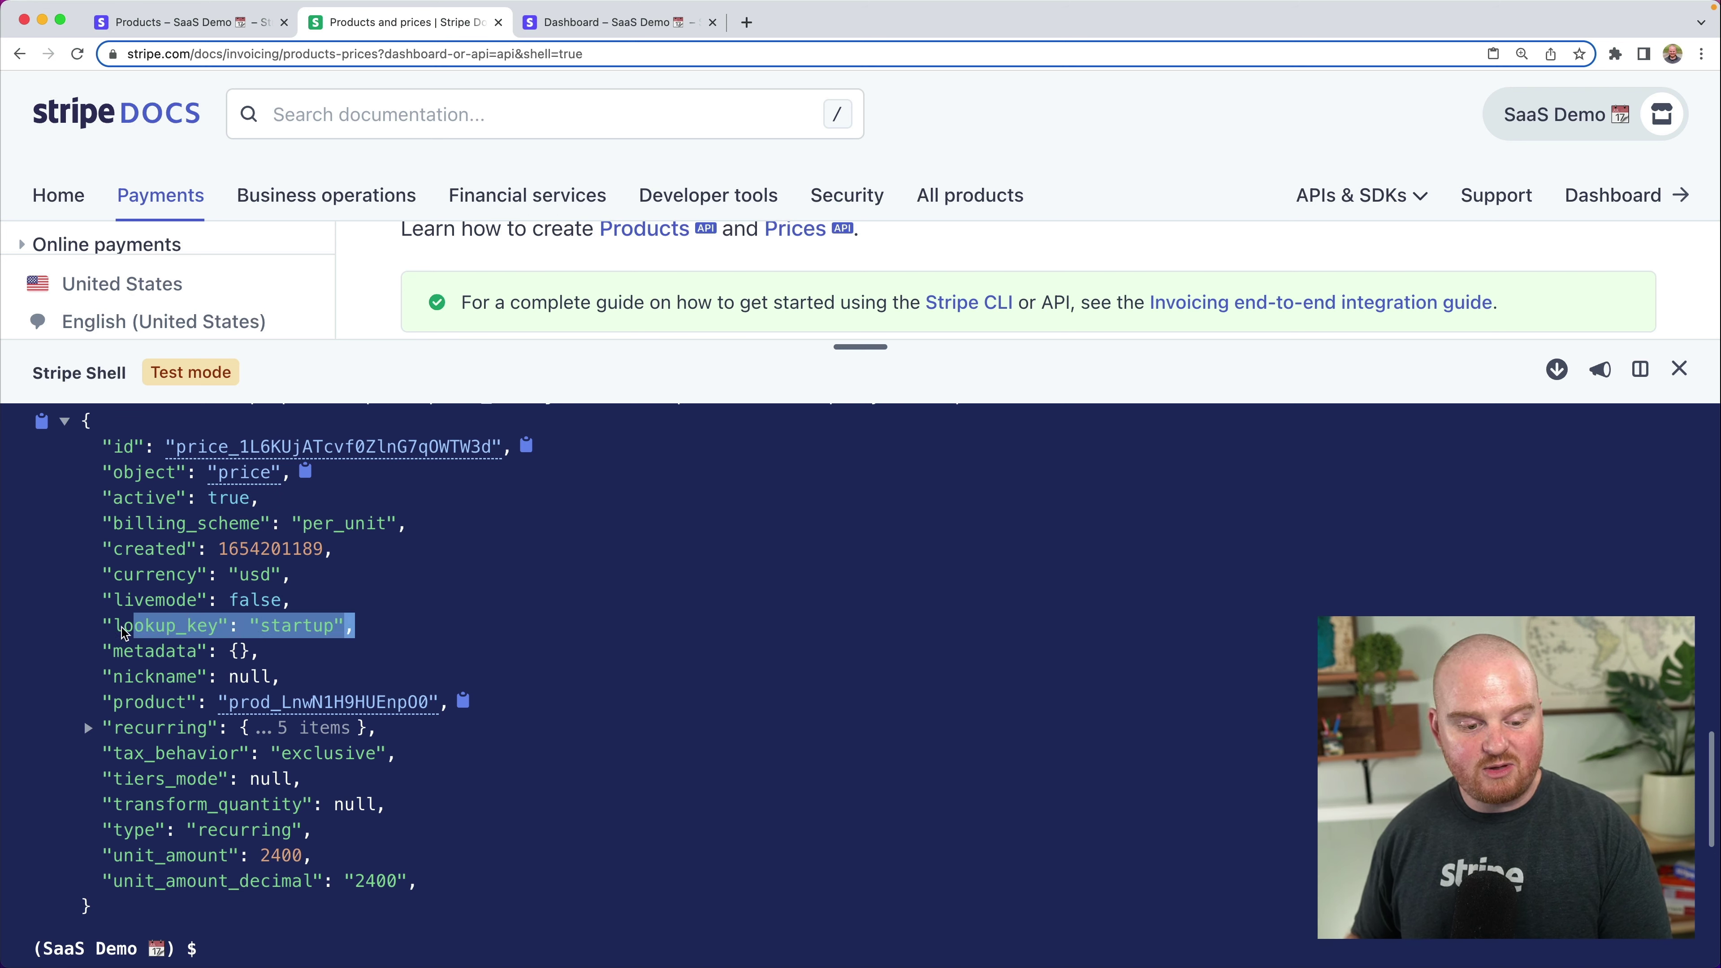
pyautogui.click(522, 627)
pyautogui.scroll(-1, 523, 627)
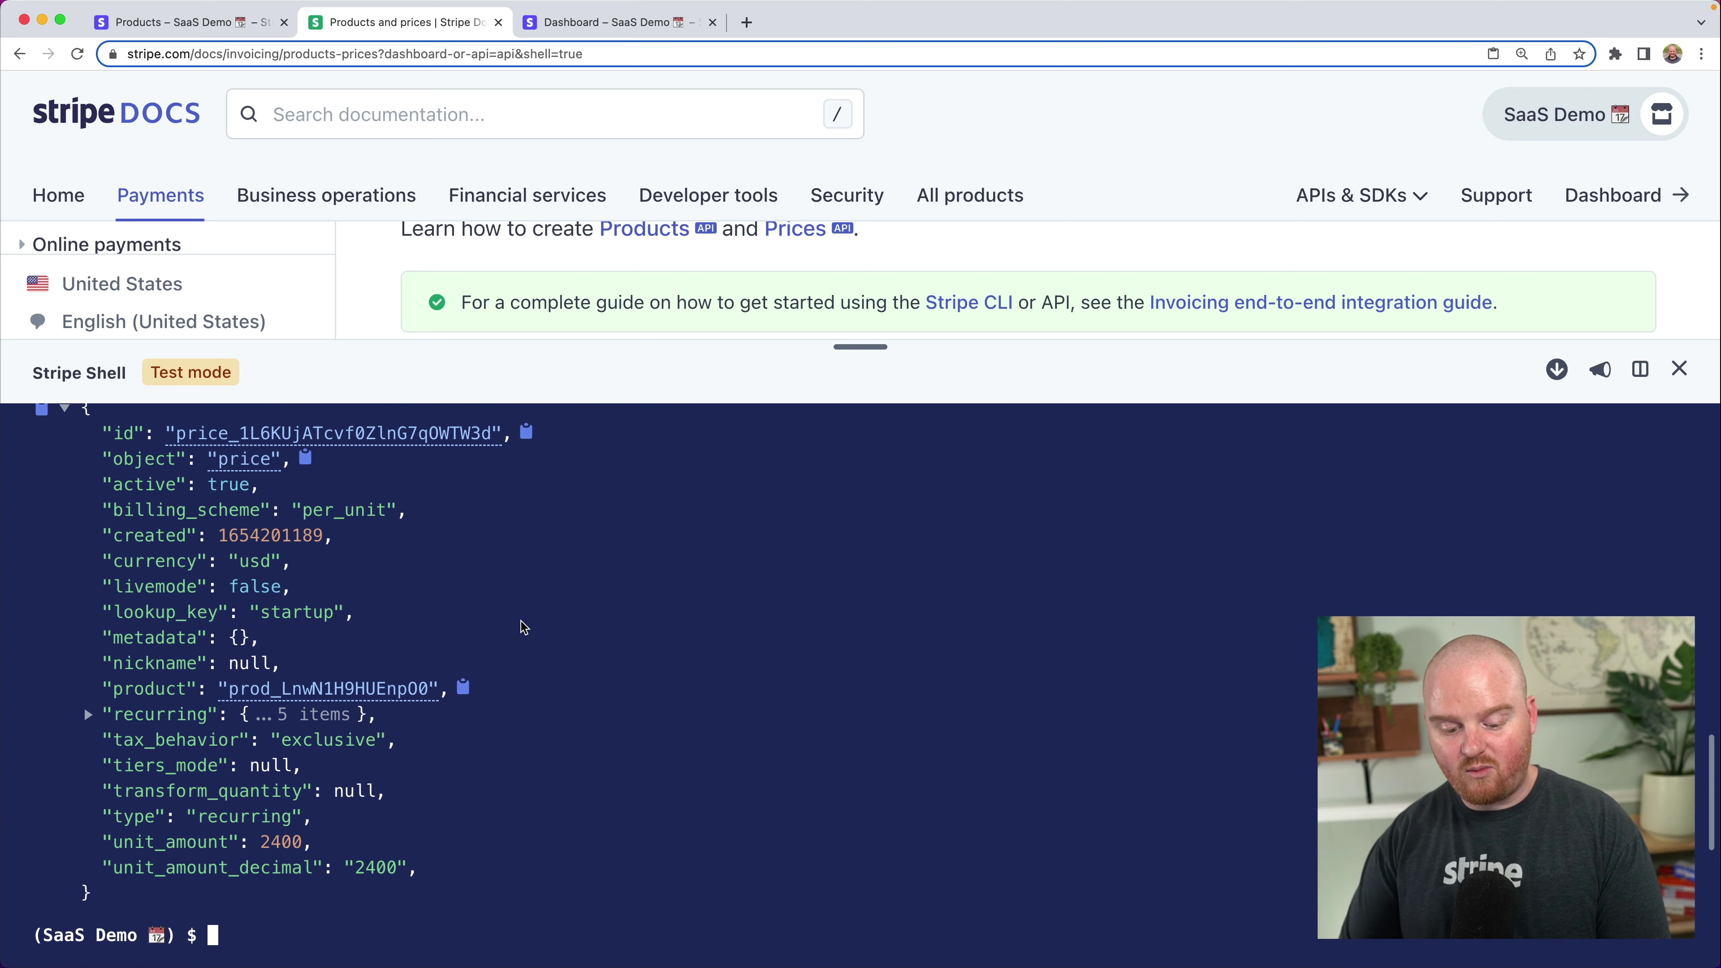
# Run stripe prices list -d "lookup_keys[]=startup" to filter prices by the startup key
pyautogui.write('stripe')
pyautogui.hotkey('ctrl', 'l')
pyautogui.write('prices list --')
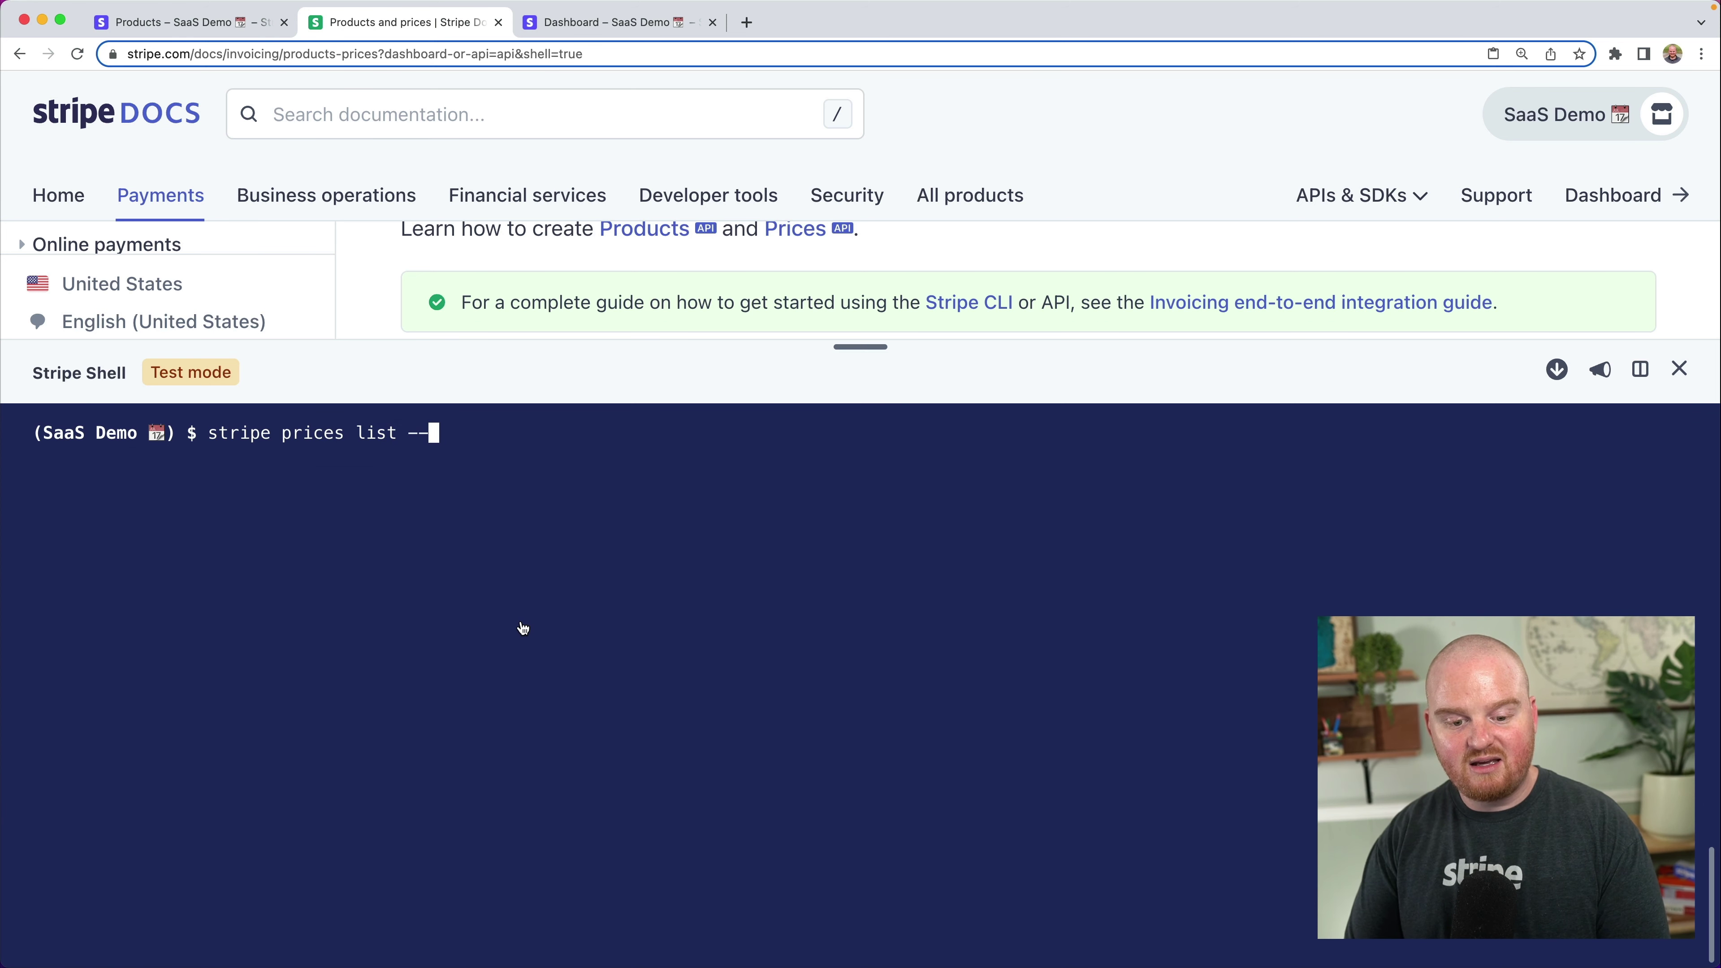
pyautogui.press('BackSpace')
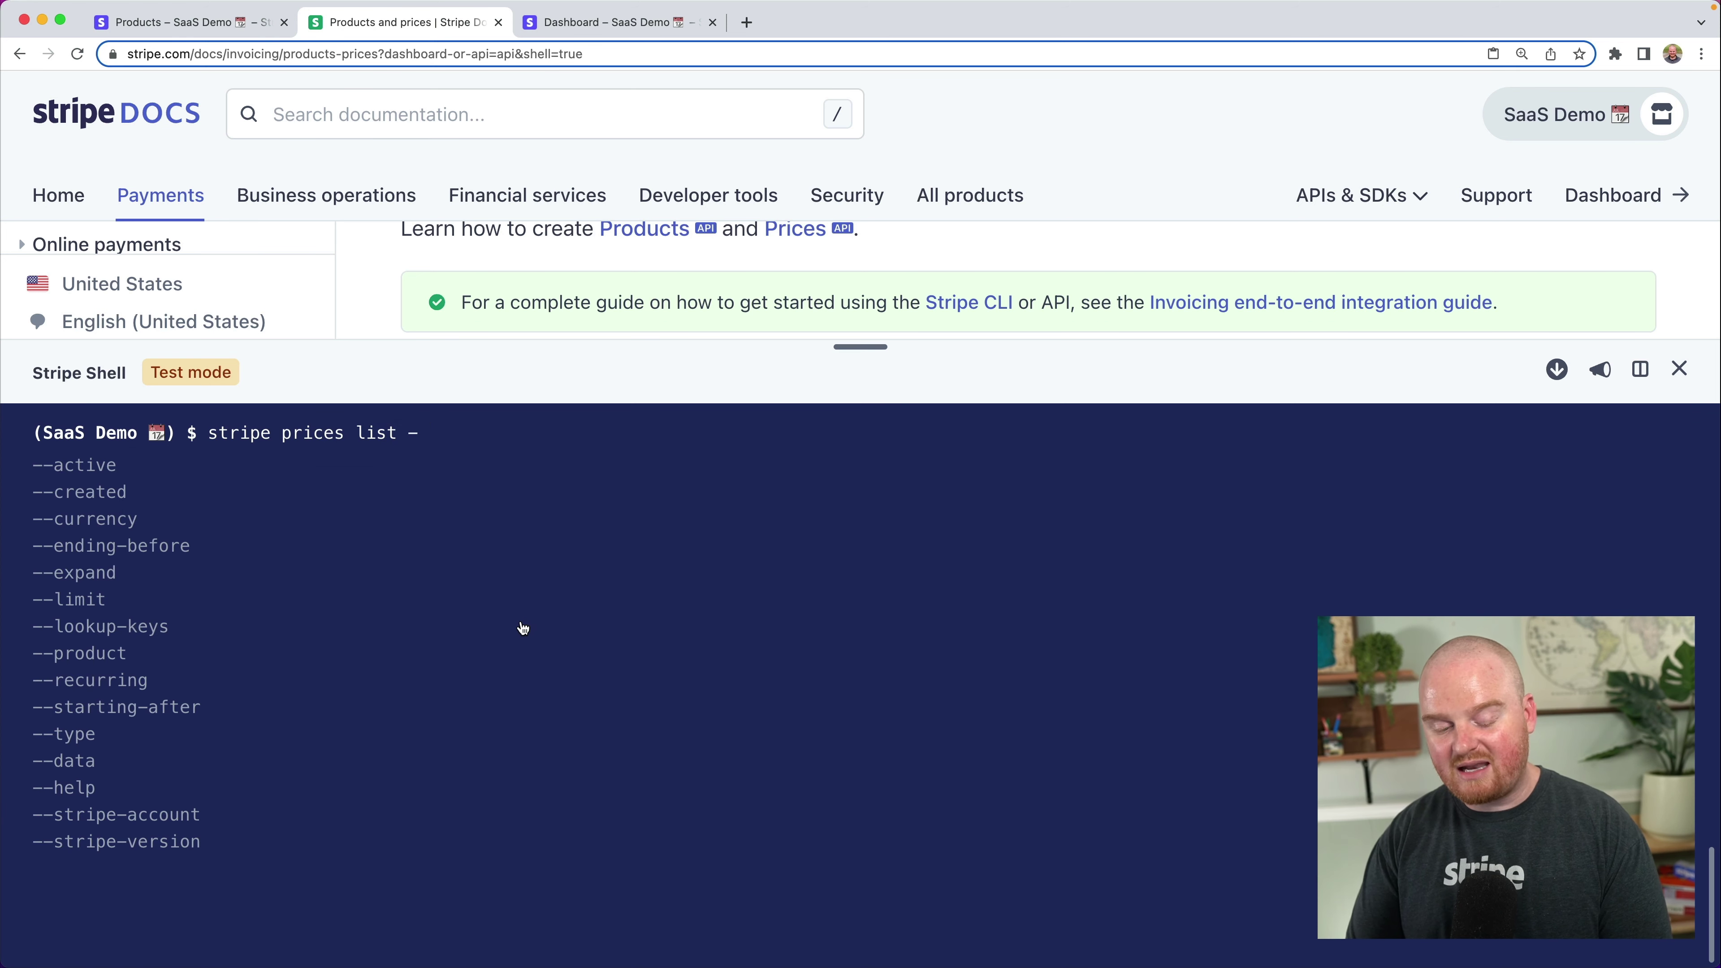
pyautogui.write('d "loo')
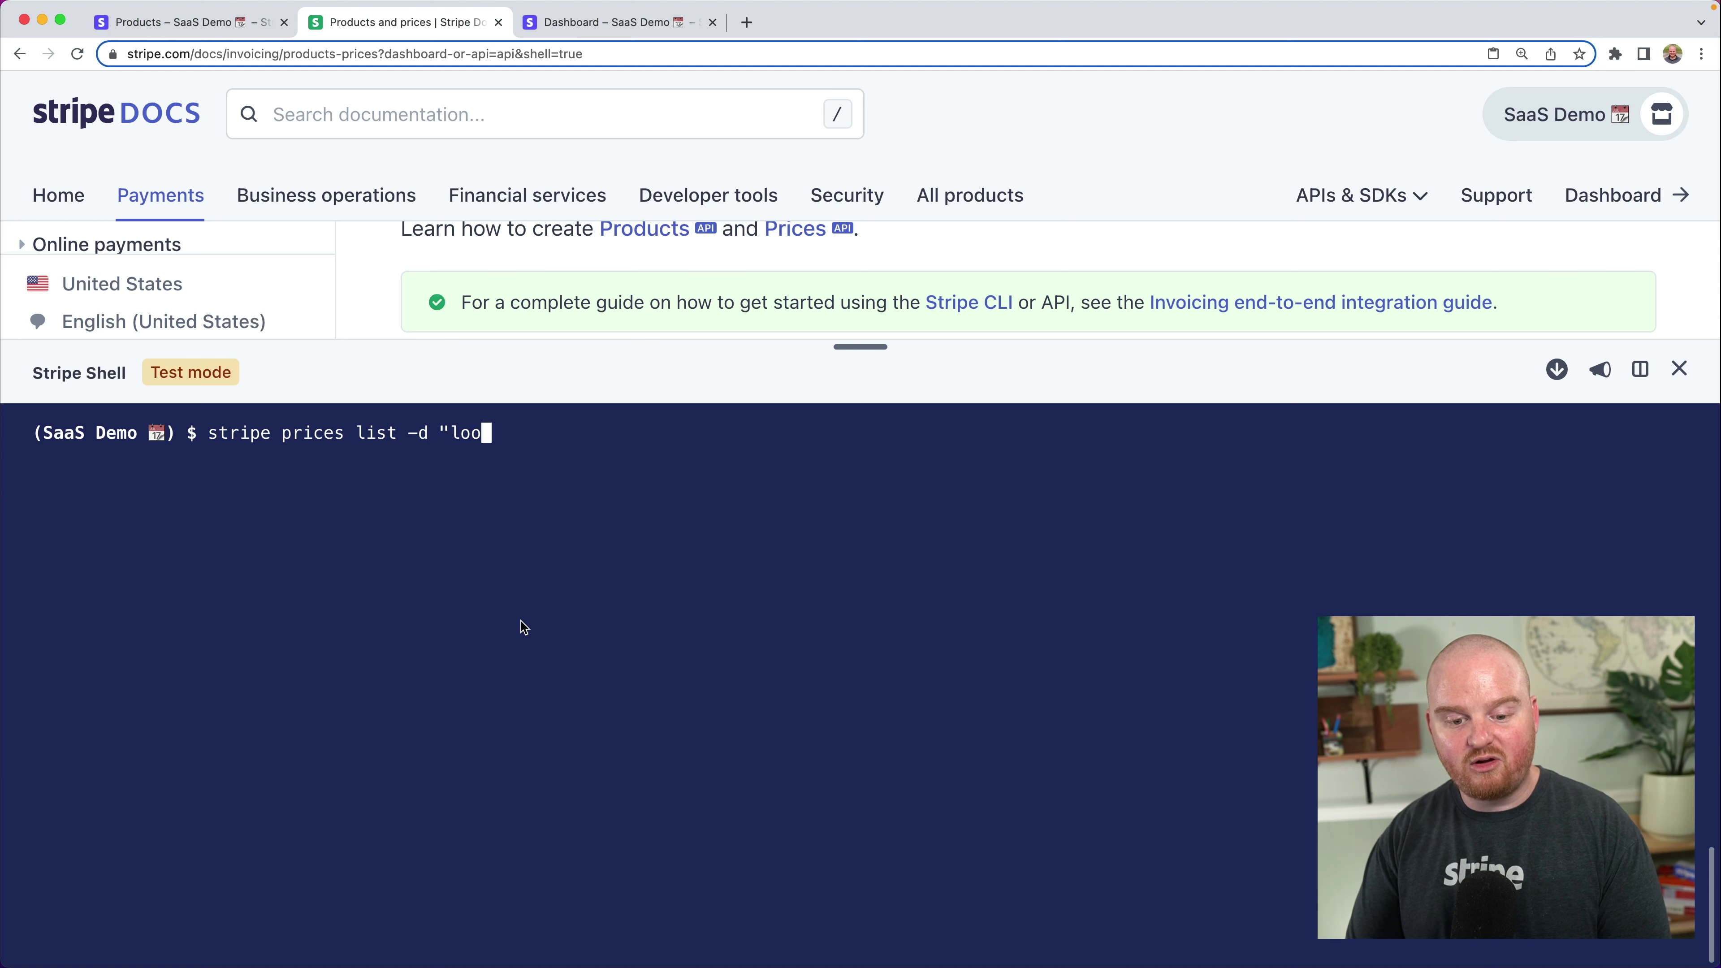
pyautogui.write('kup_key[]=')
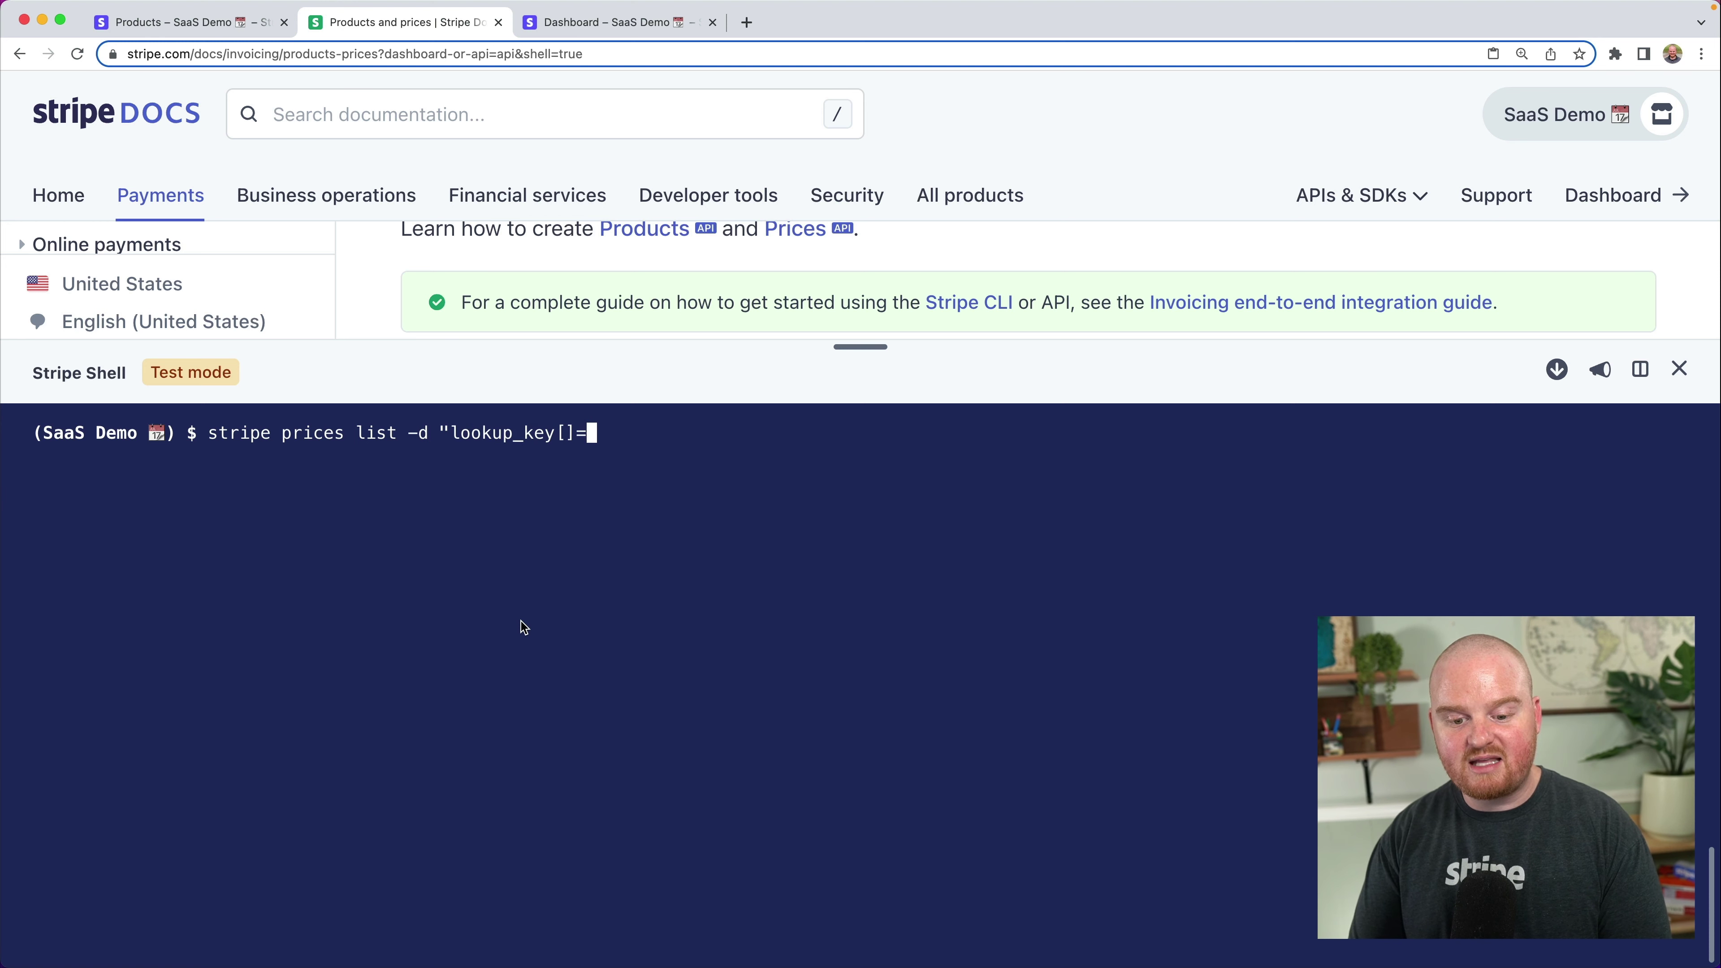
pyautogui.press('Left')
pyautogui.press('Left')
pyautogui.press('Left')
pyautogui.write('s')
pyautogui.press('Right')
pyautogui.press('Right')
pyautogui.press('Right')
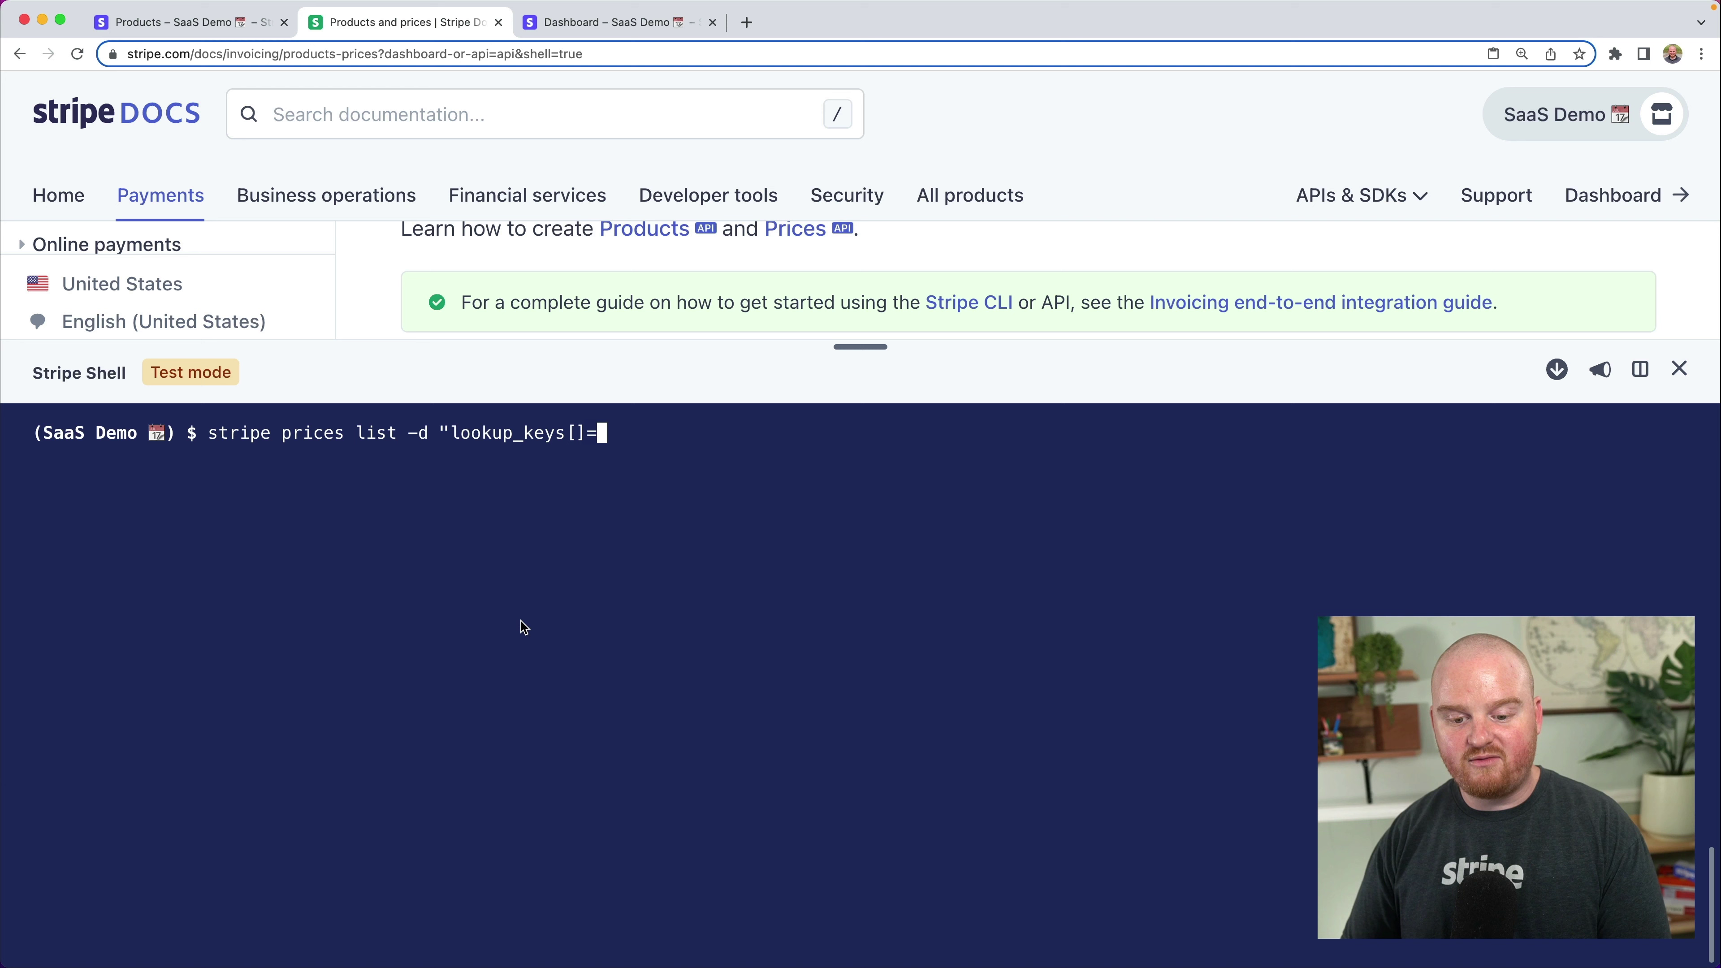
pyautogui.write('startup"')
pyautogui.press('Return')
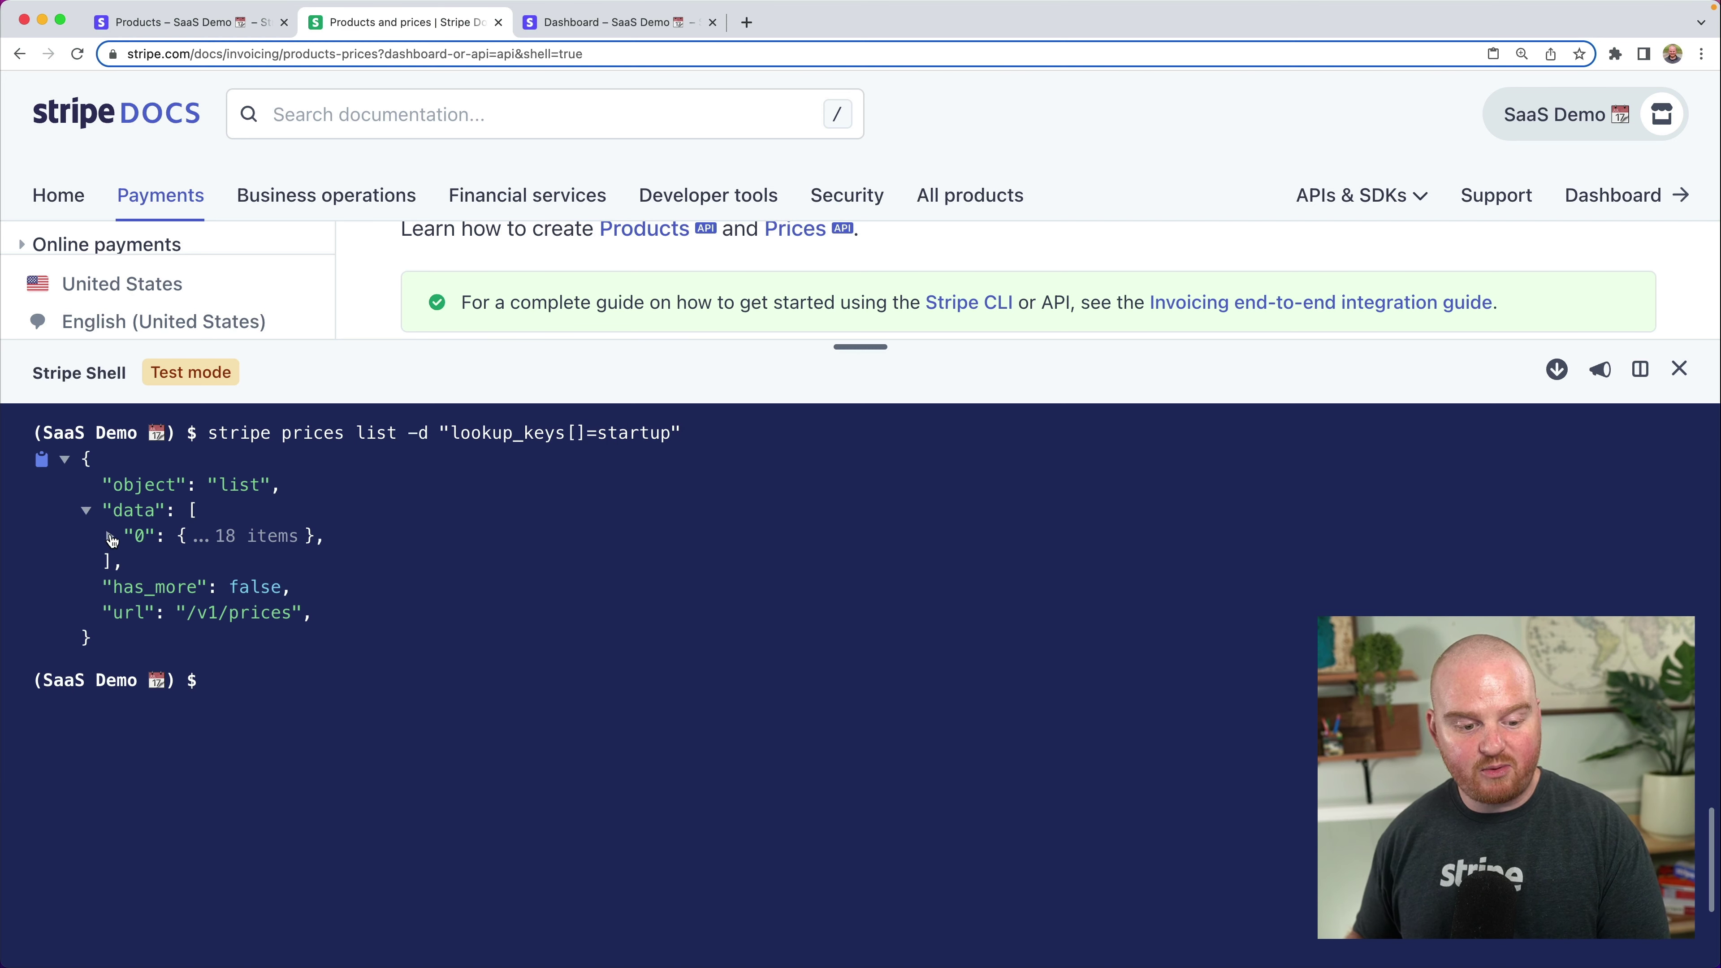
# Expand the single matching price to review its recurring 2400-cent amount
pyautogui.click(109, 536)
pyautogui.scroll(-4, 442, 720)
pyautogui.scroll(5, 427, 678)
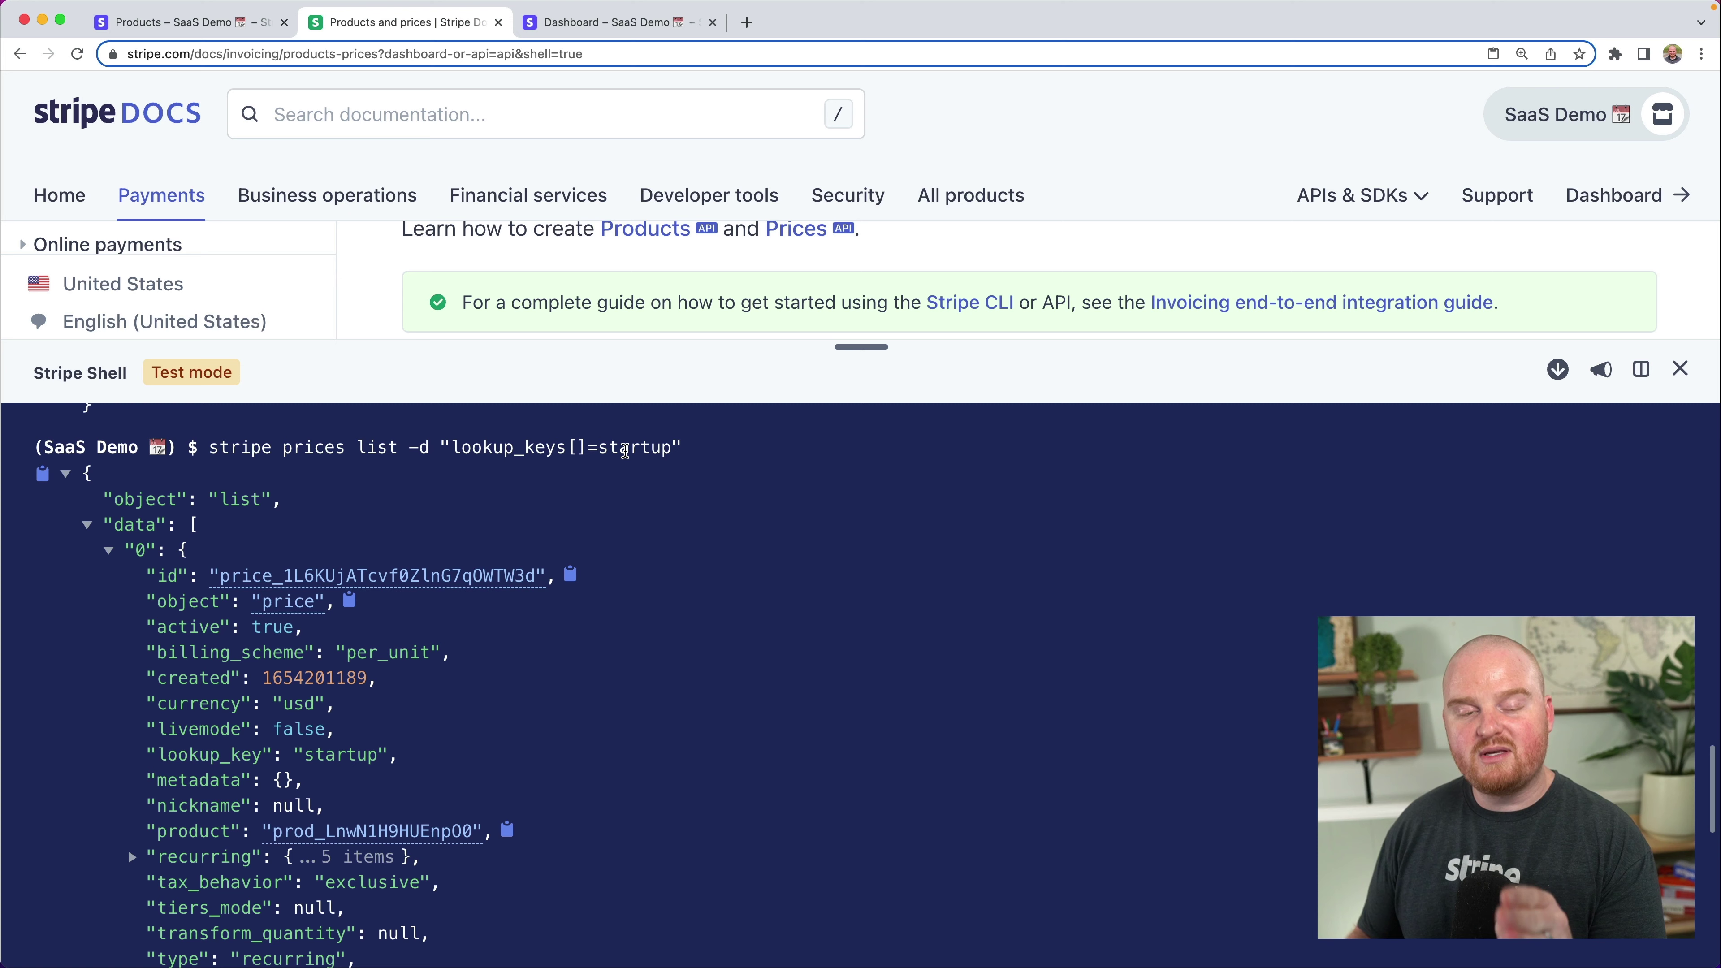
pyautogui.scroll(-1, 625, 451)
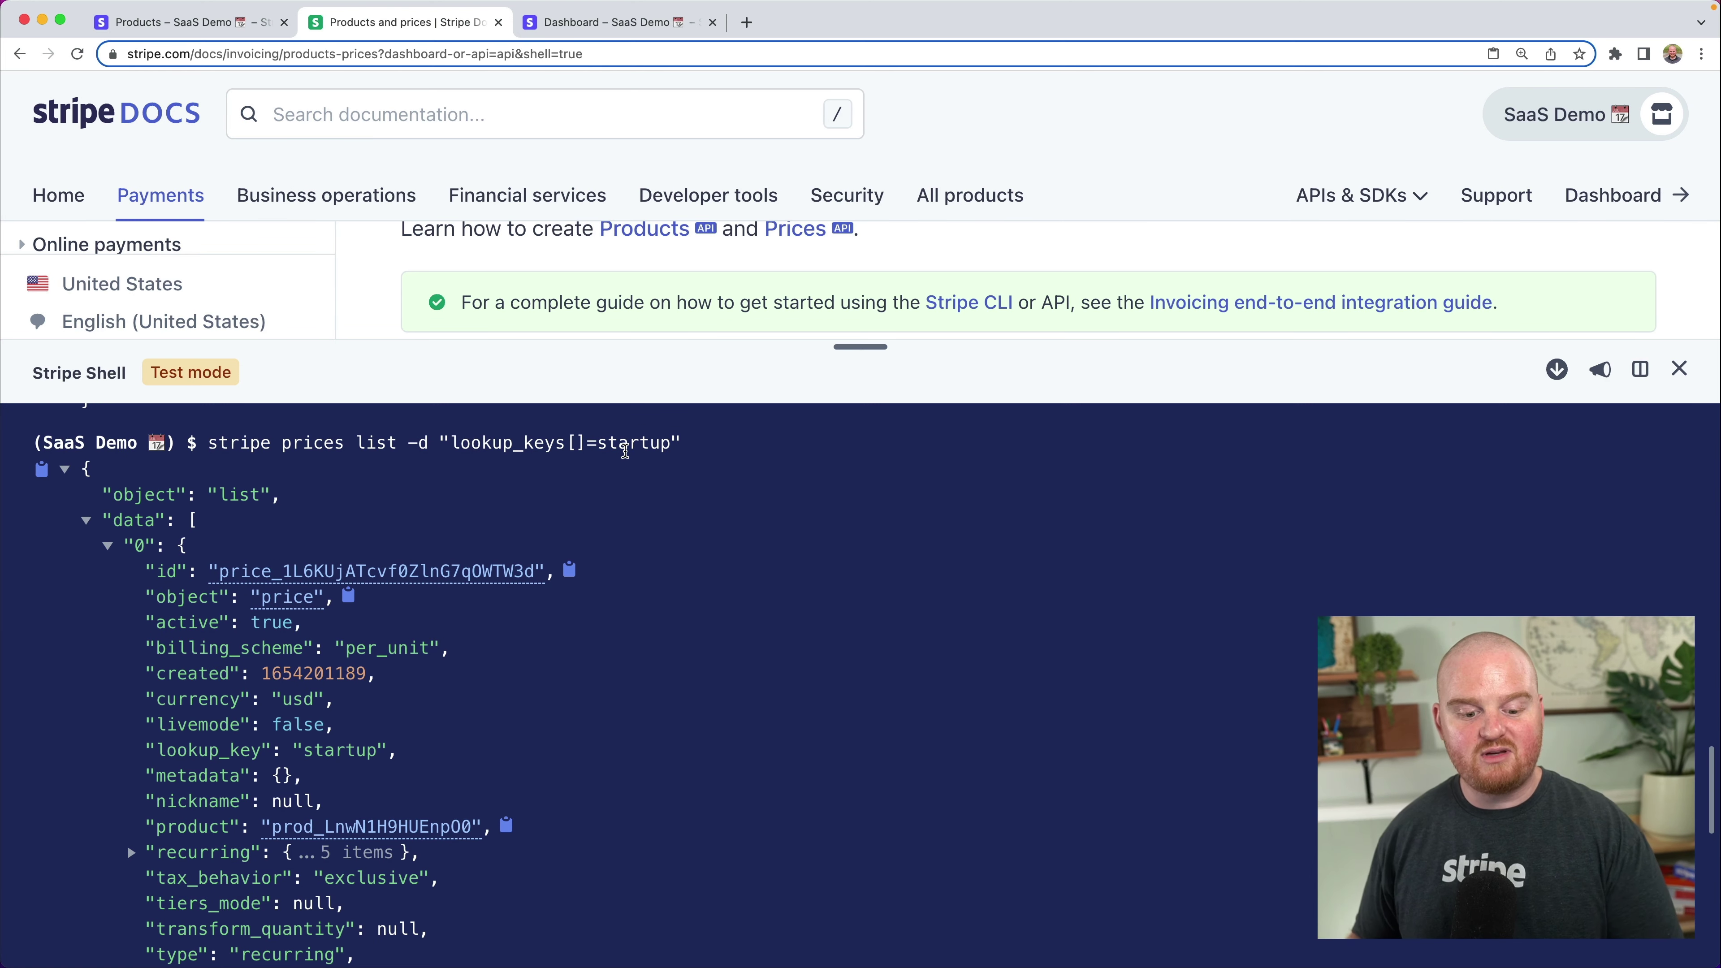
pyautogui.scroll(-5, 649, 474)
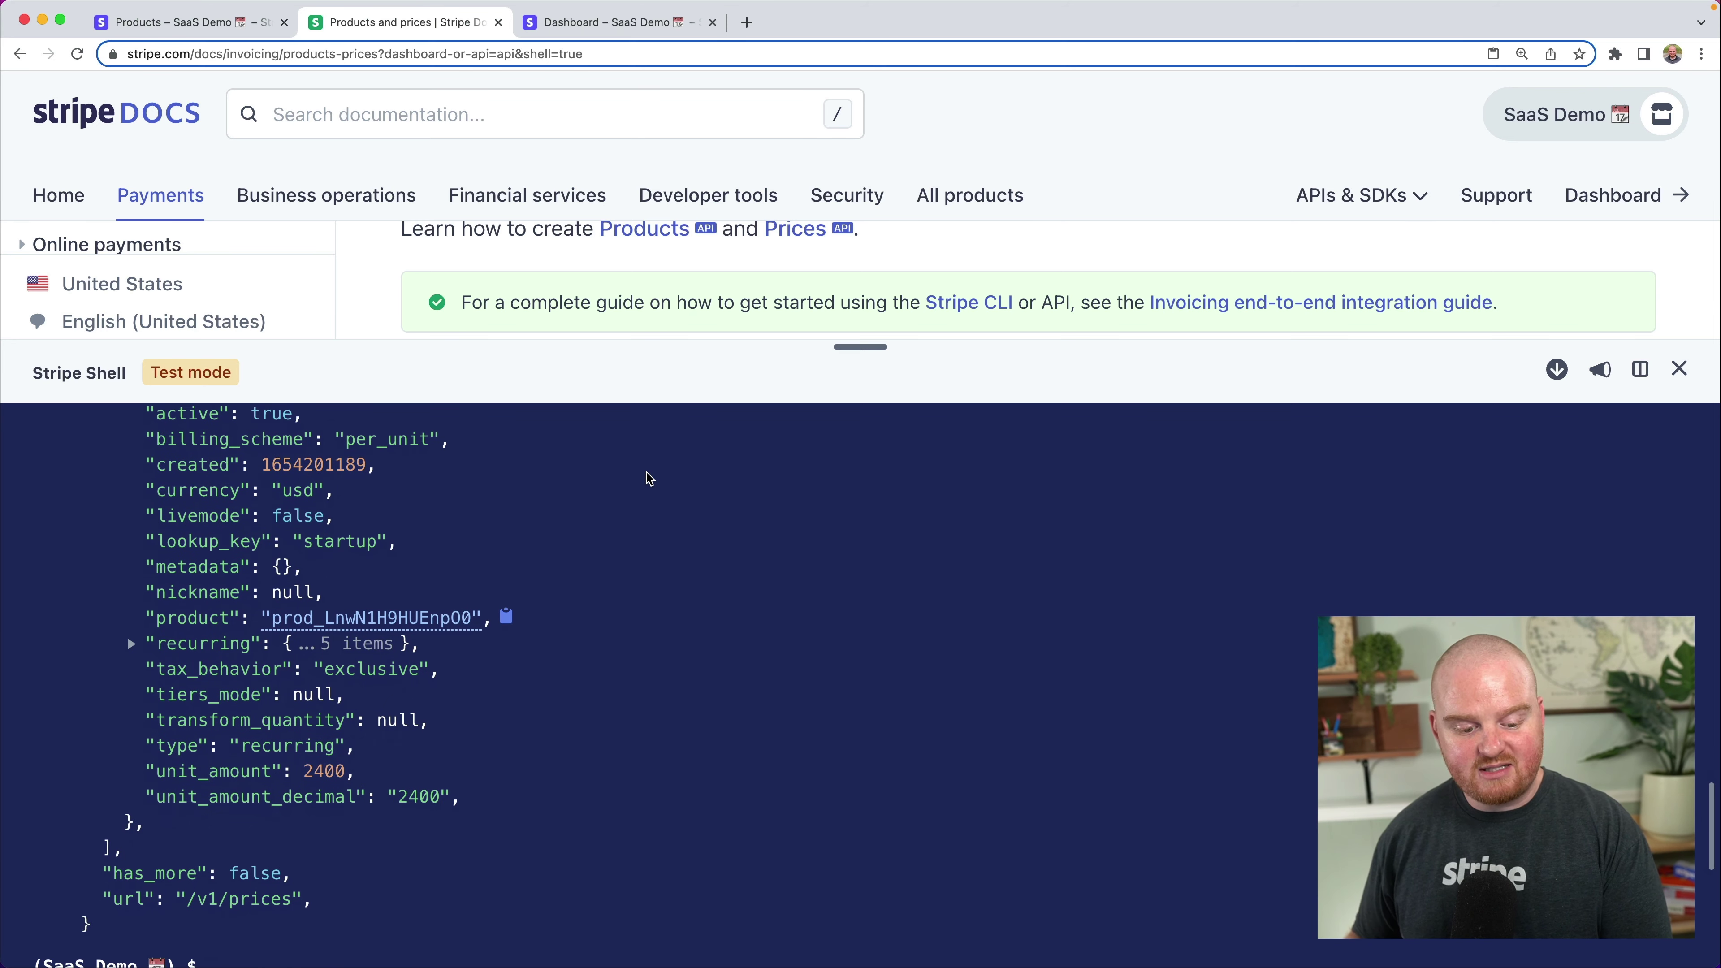
pyautogui.scroll(-7, 649, 479)
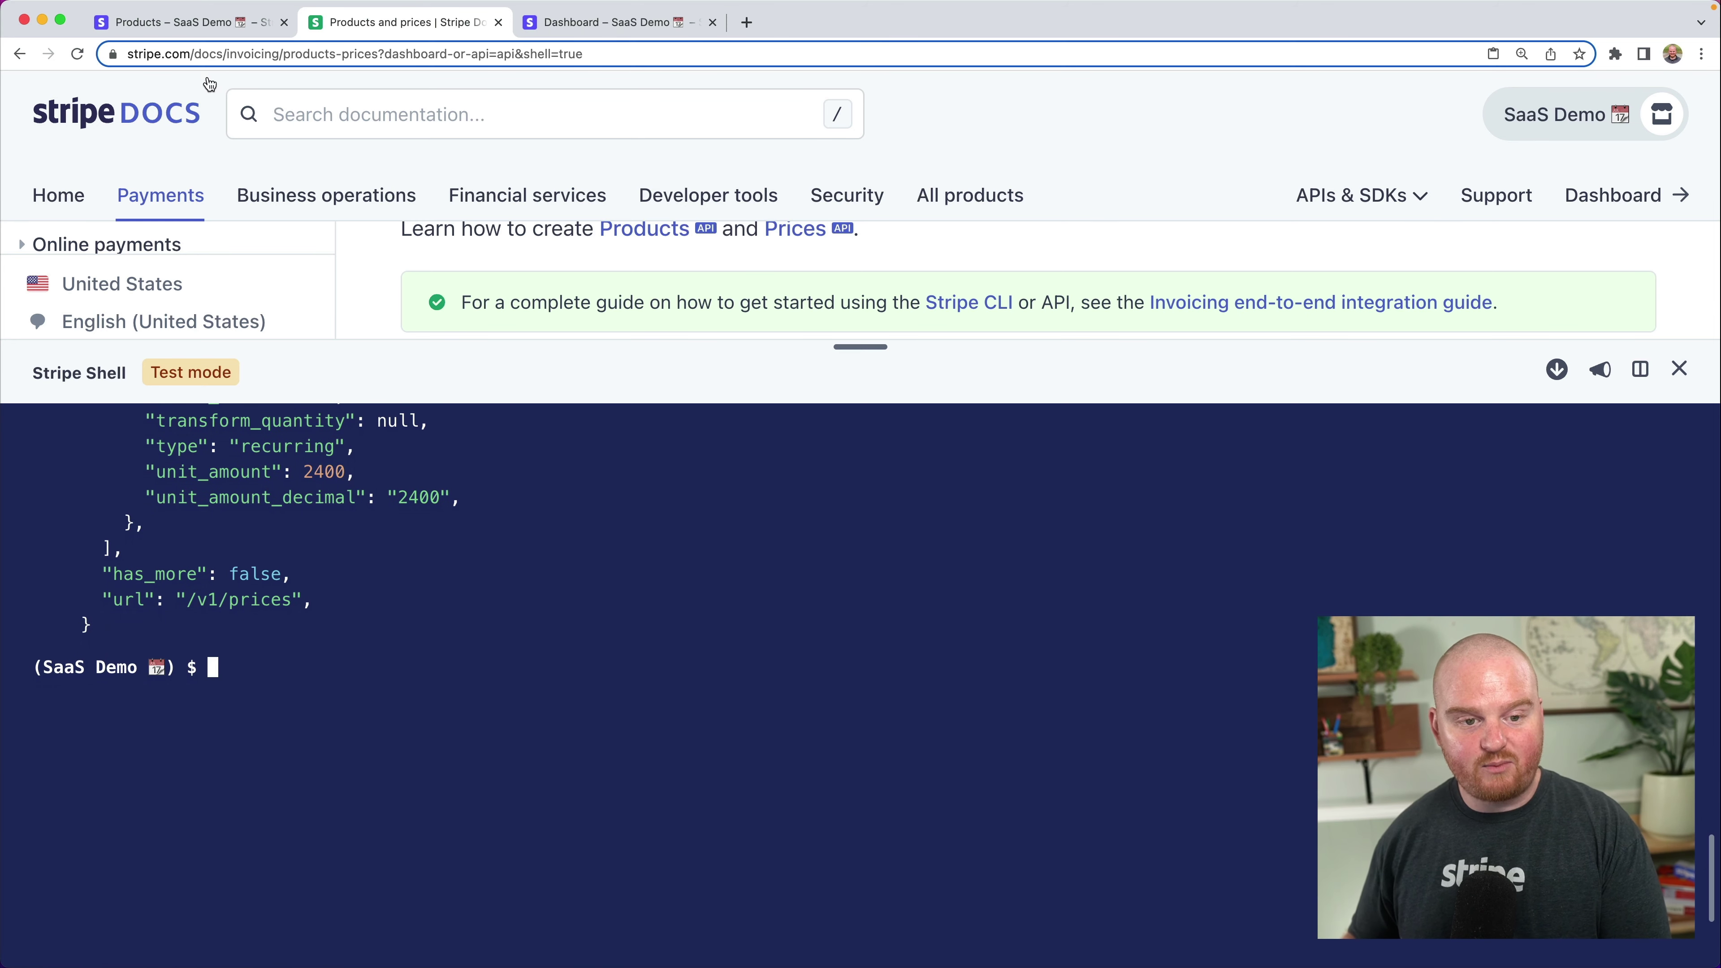
# Copy the matching price's product ID from the shell output
pyautogui.click(192, 22)
pyautogui.click(412, 31)
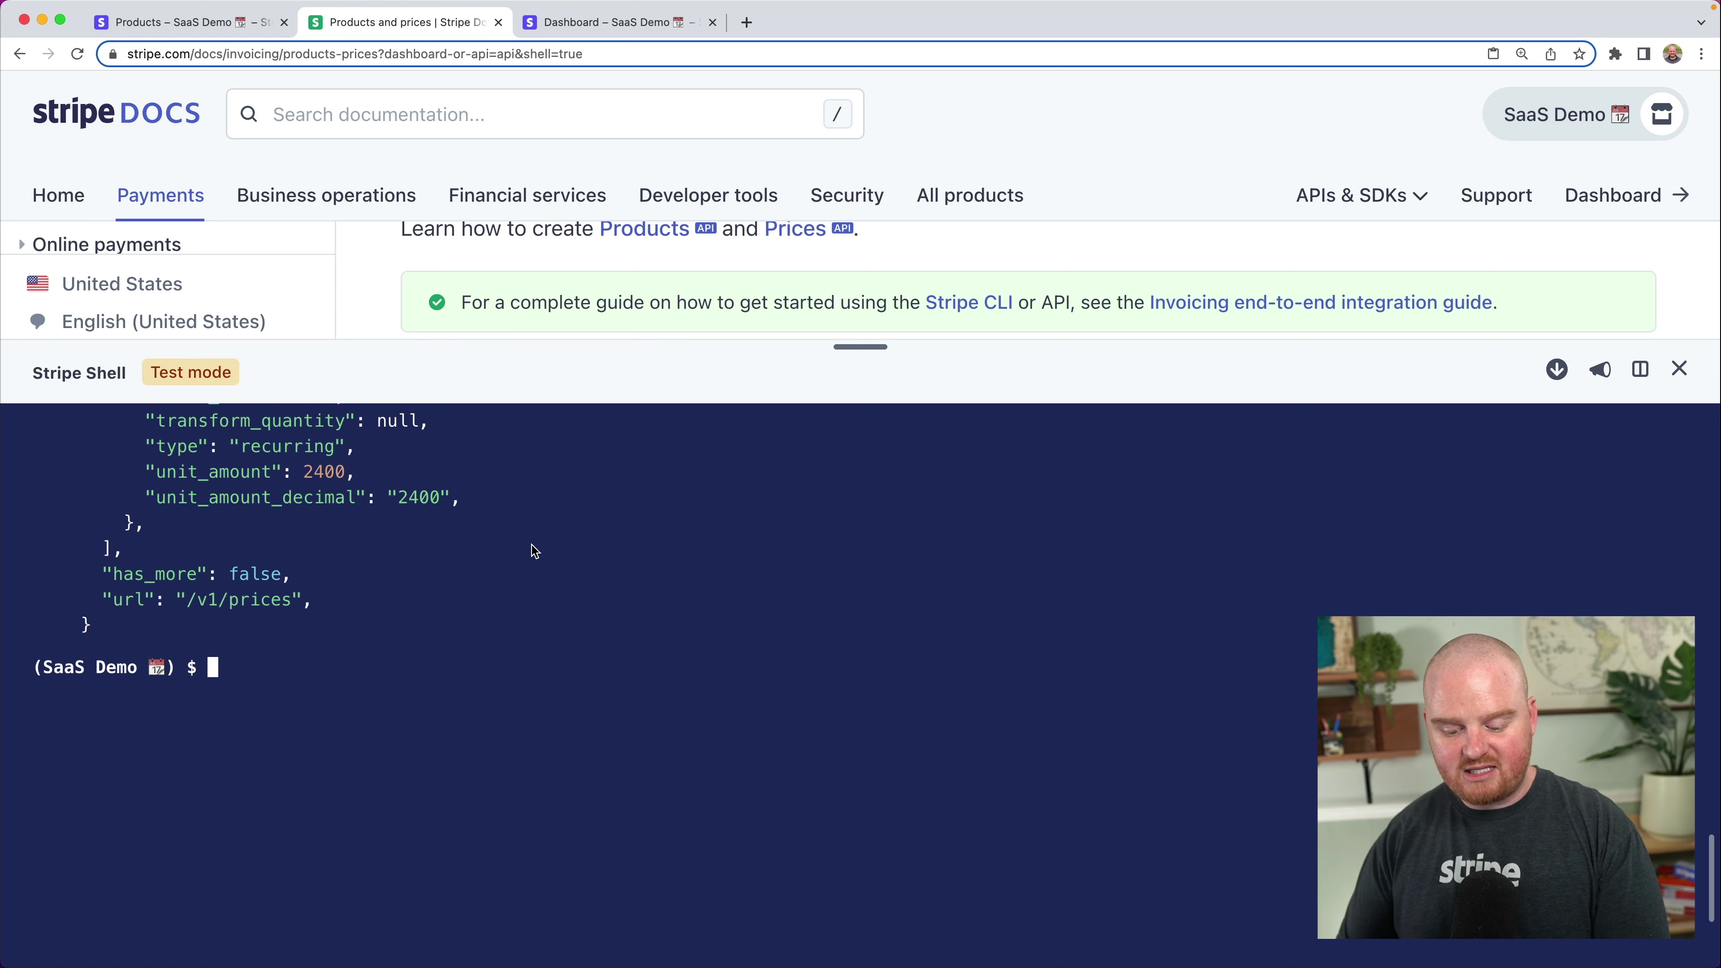
pyautogui.write('strip')
pyautogui.press('BackSpace')
pyautogui.press('BackSpace')
pyautogui.press('BackSpace')
pyautogui.press('BackSpace')
pyautogui.press('BackSpace')
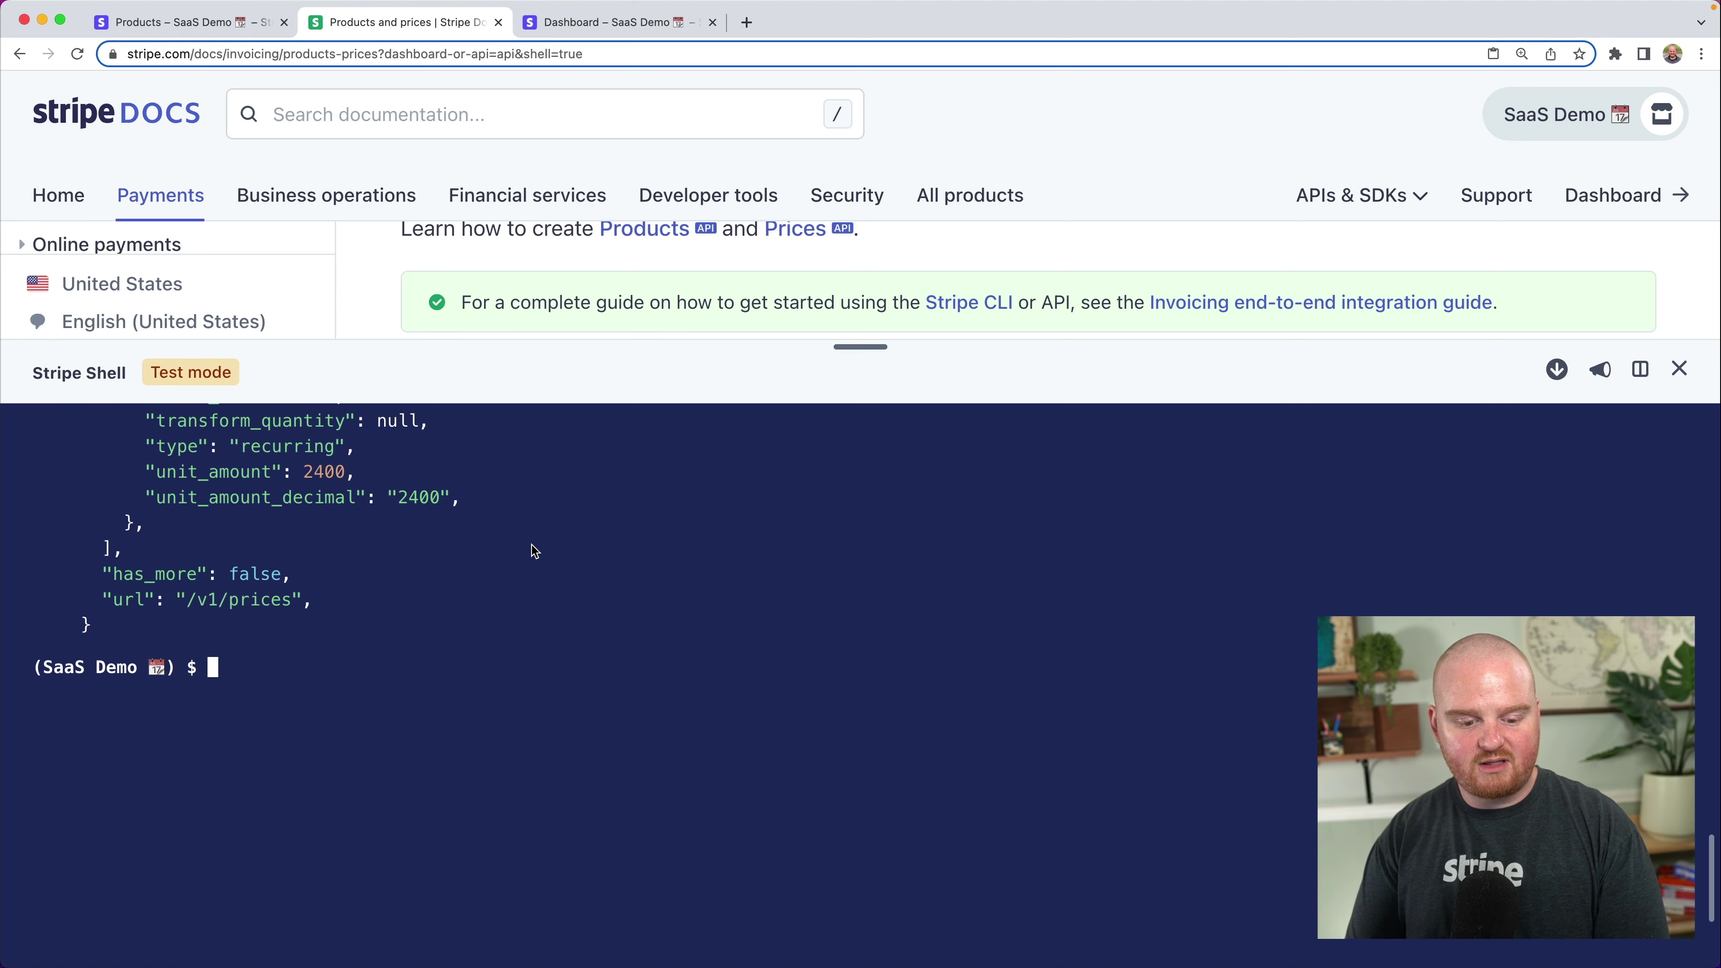
pyautogui.scroll(10, 534, 550)
pyautogui.scroll(-5, 534, 550)
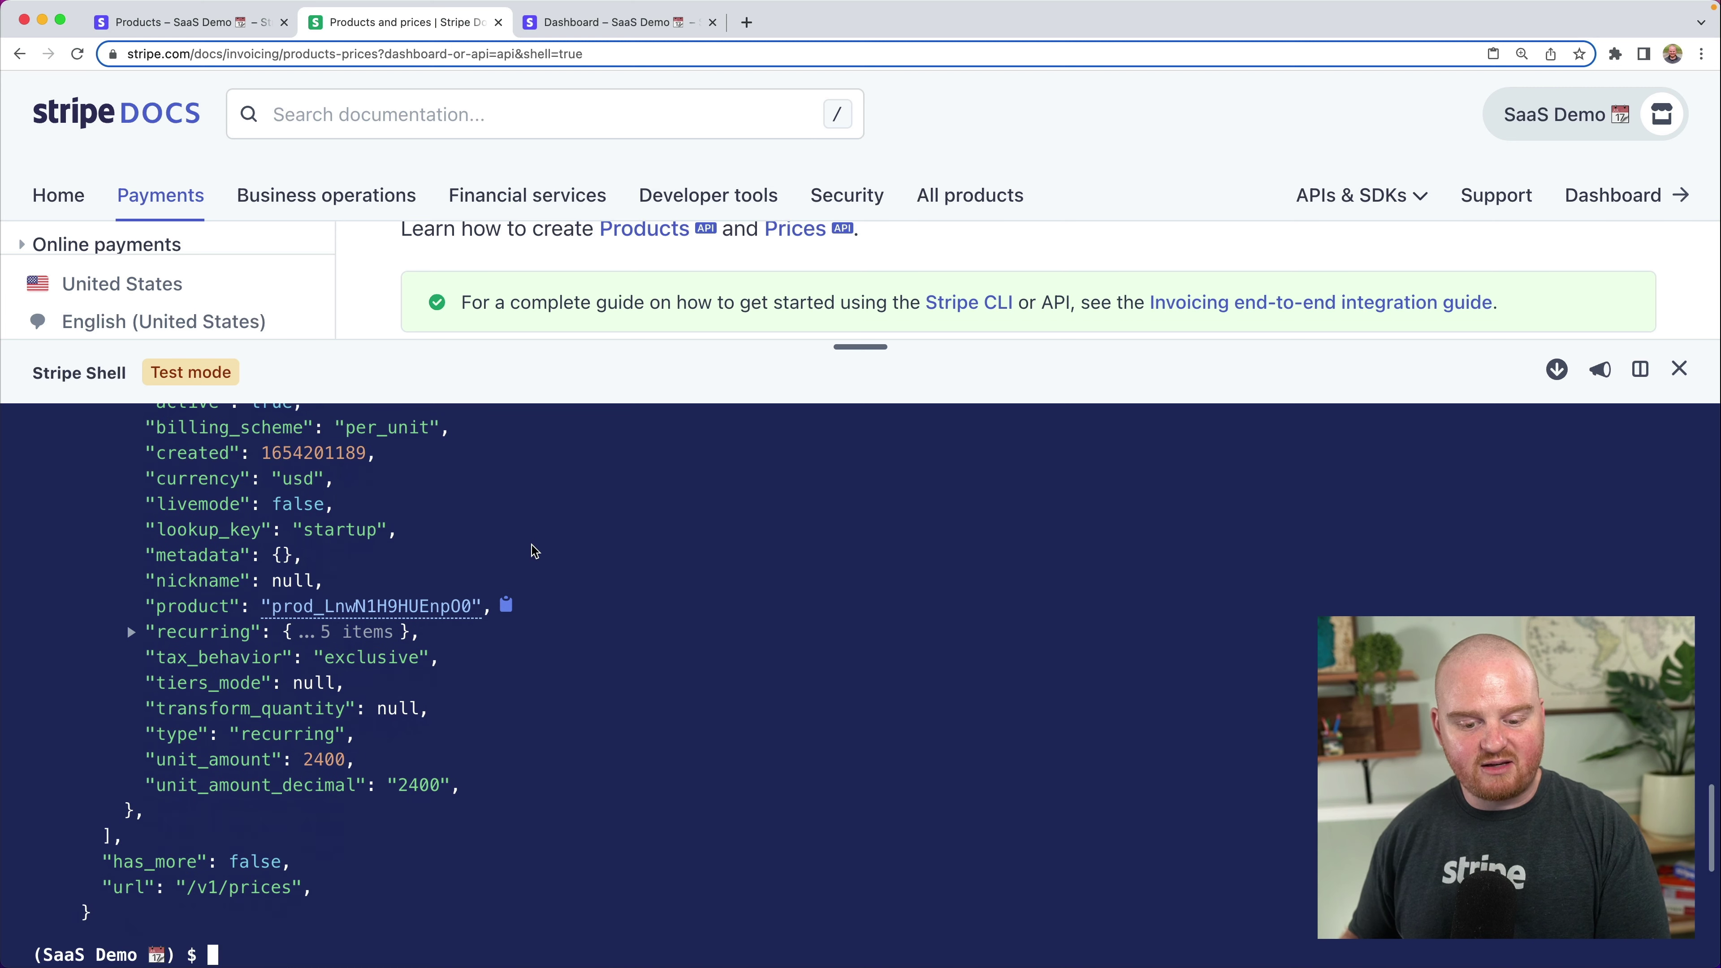
pyautogui.click(506, 520)
pyautogui.scroll(-3, 586, 571)
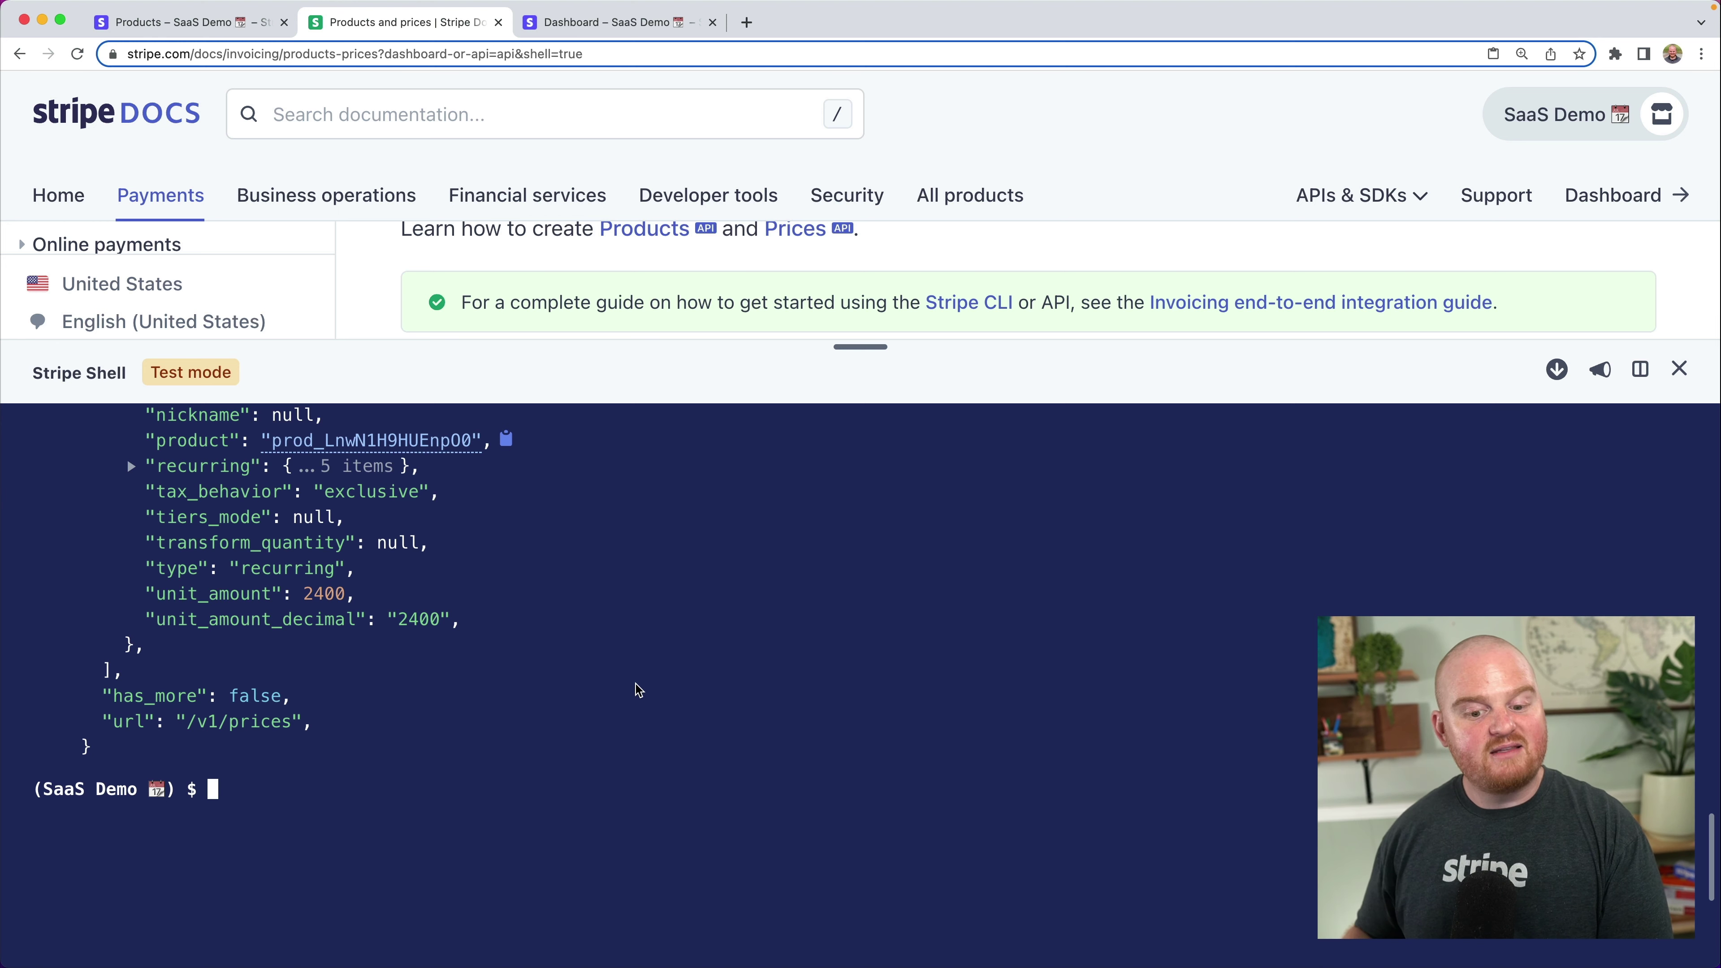
# Start a stripe prices create command in the shell
pyautogui.write('stripe p')
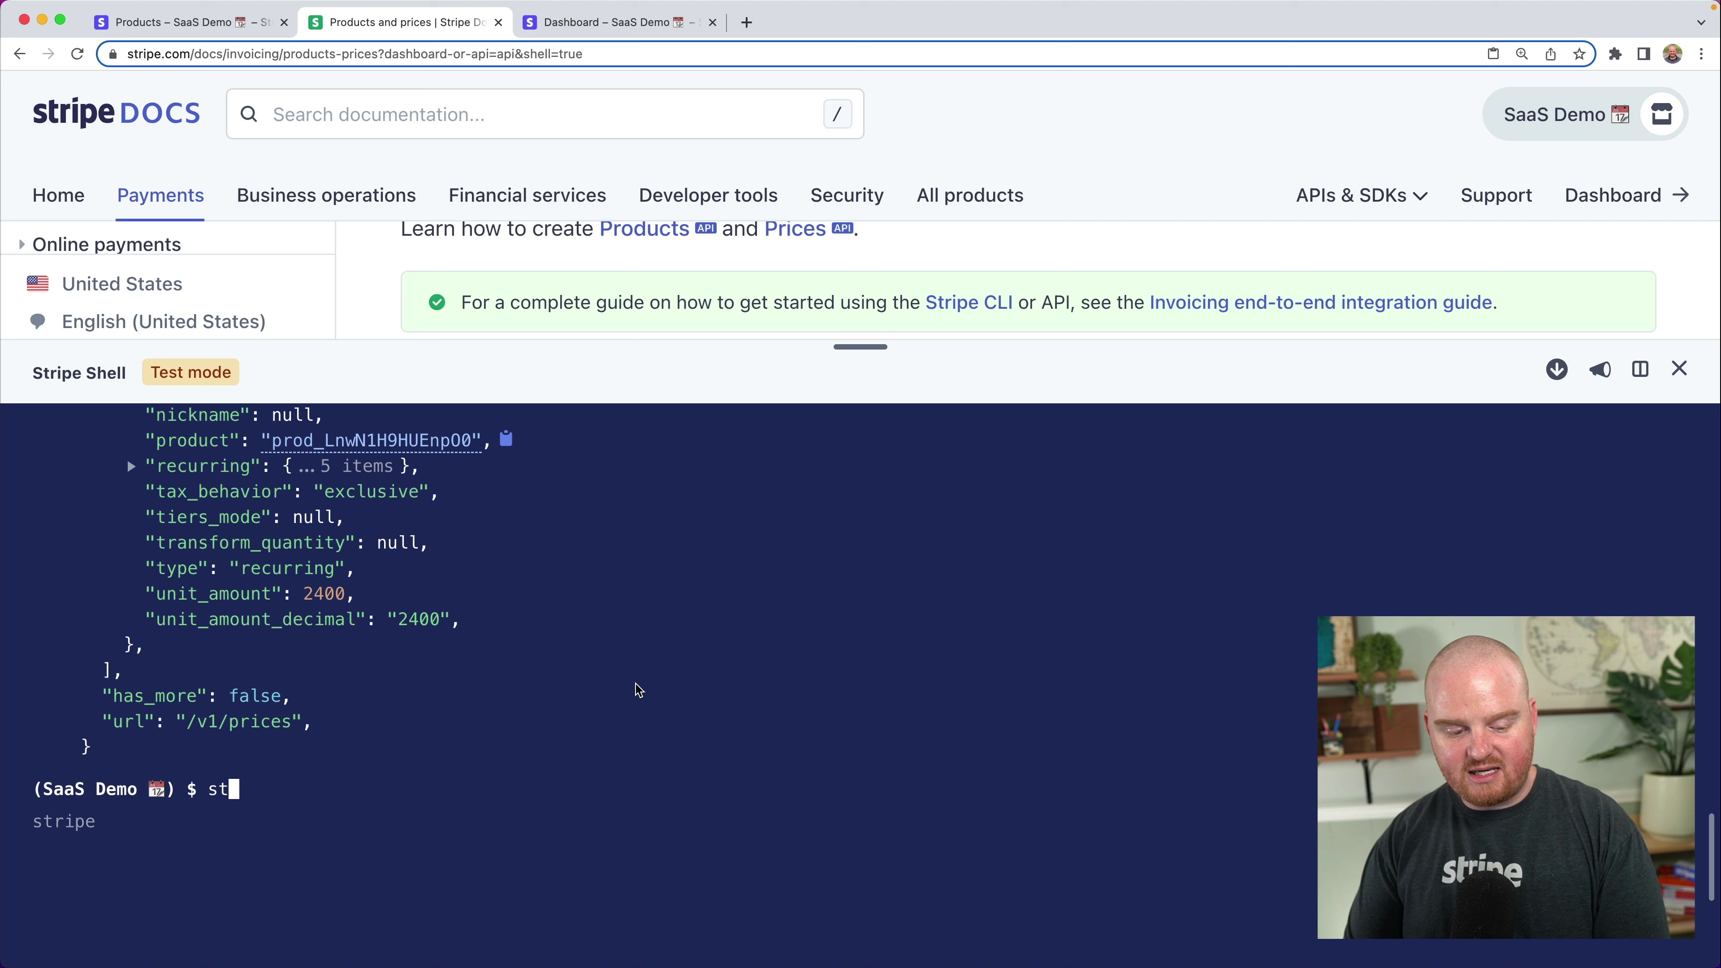
pyautogui.press('Tab')
pyautogui.write('rice')
pyautogui.press('Tab')
pyautogui.write('crewate')
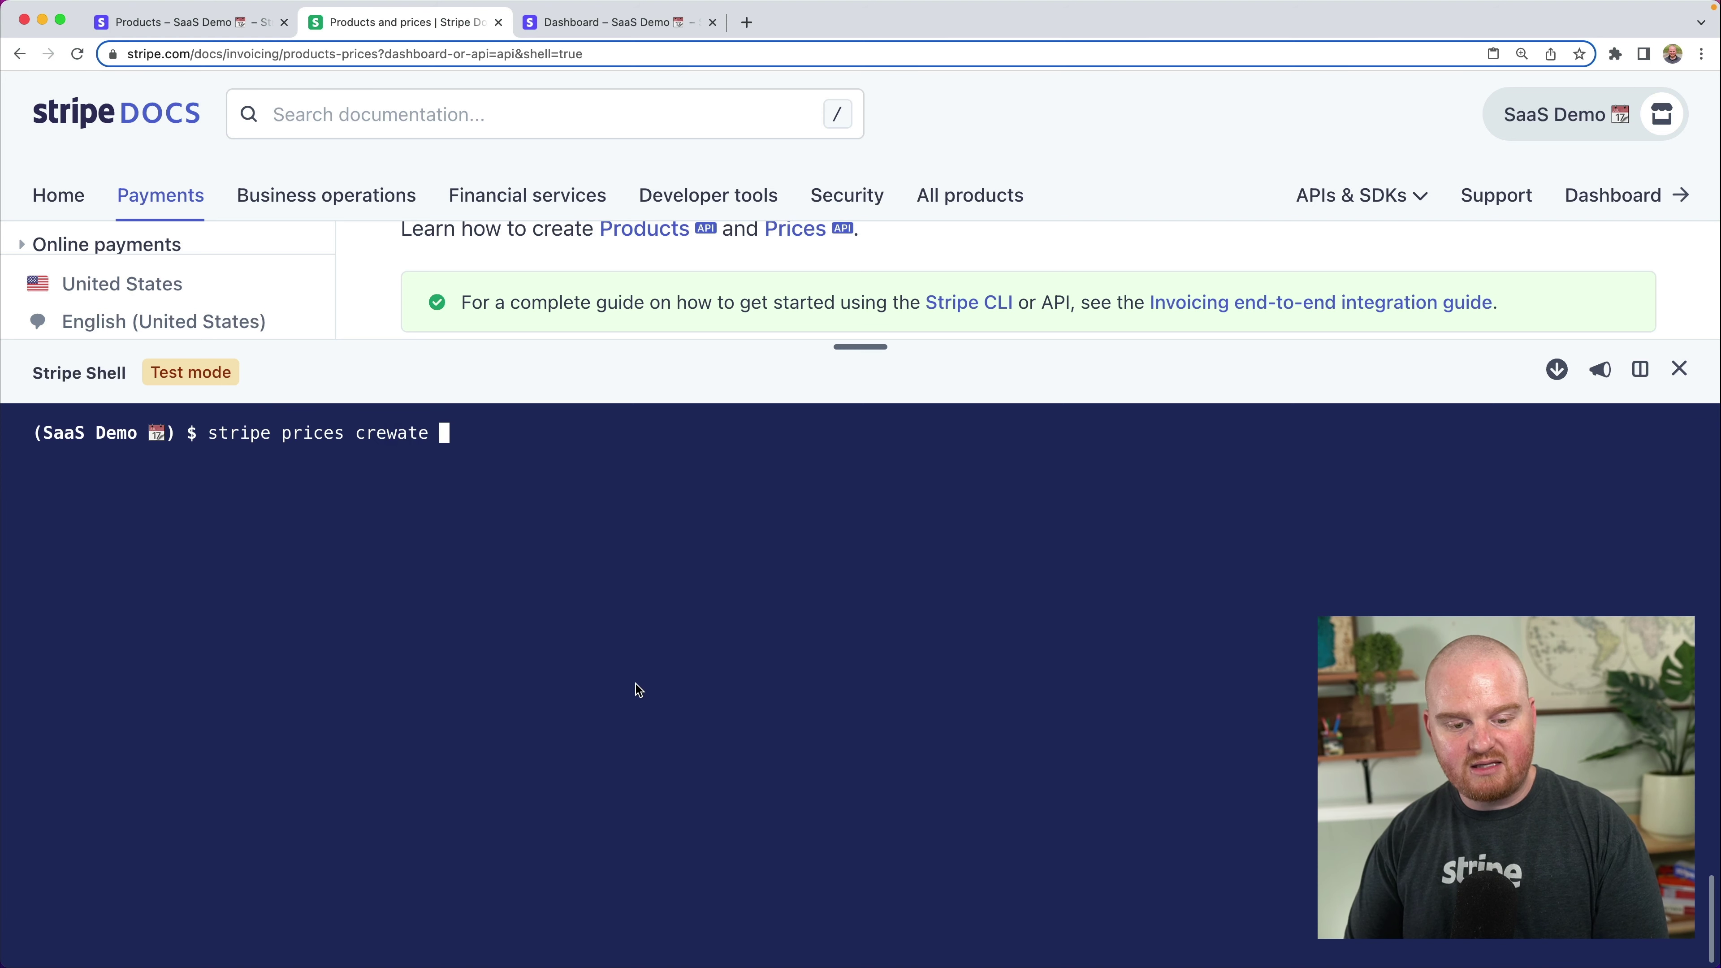
pyautogui.press('BackSpace')
pyautogui.press('BackSpace')
pyautogui.press('BackSpace')
pyautogui.press('BackSpace')
pyautogui.press('BackSpace')
pyautogui.press('BackSpace')
pyautogui.press('BackSpace')
pyautogui.press('BackSpace')
pyautogui.write('create')
pyautogui.press('Up')
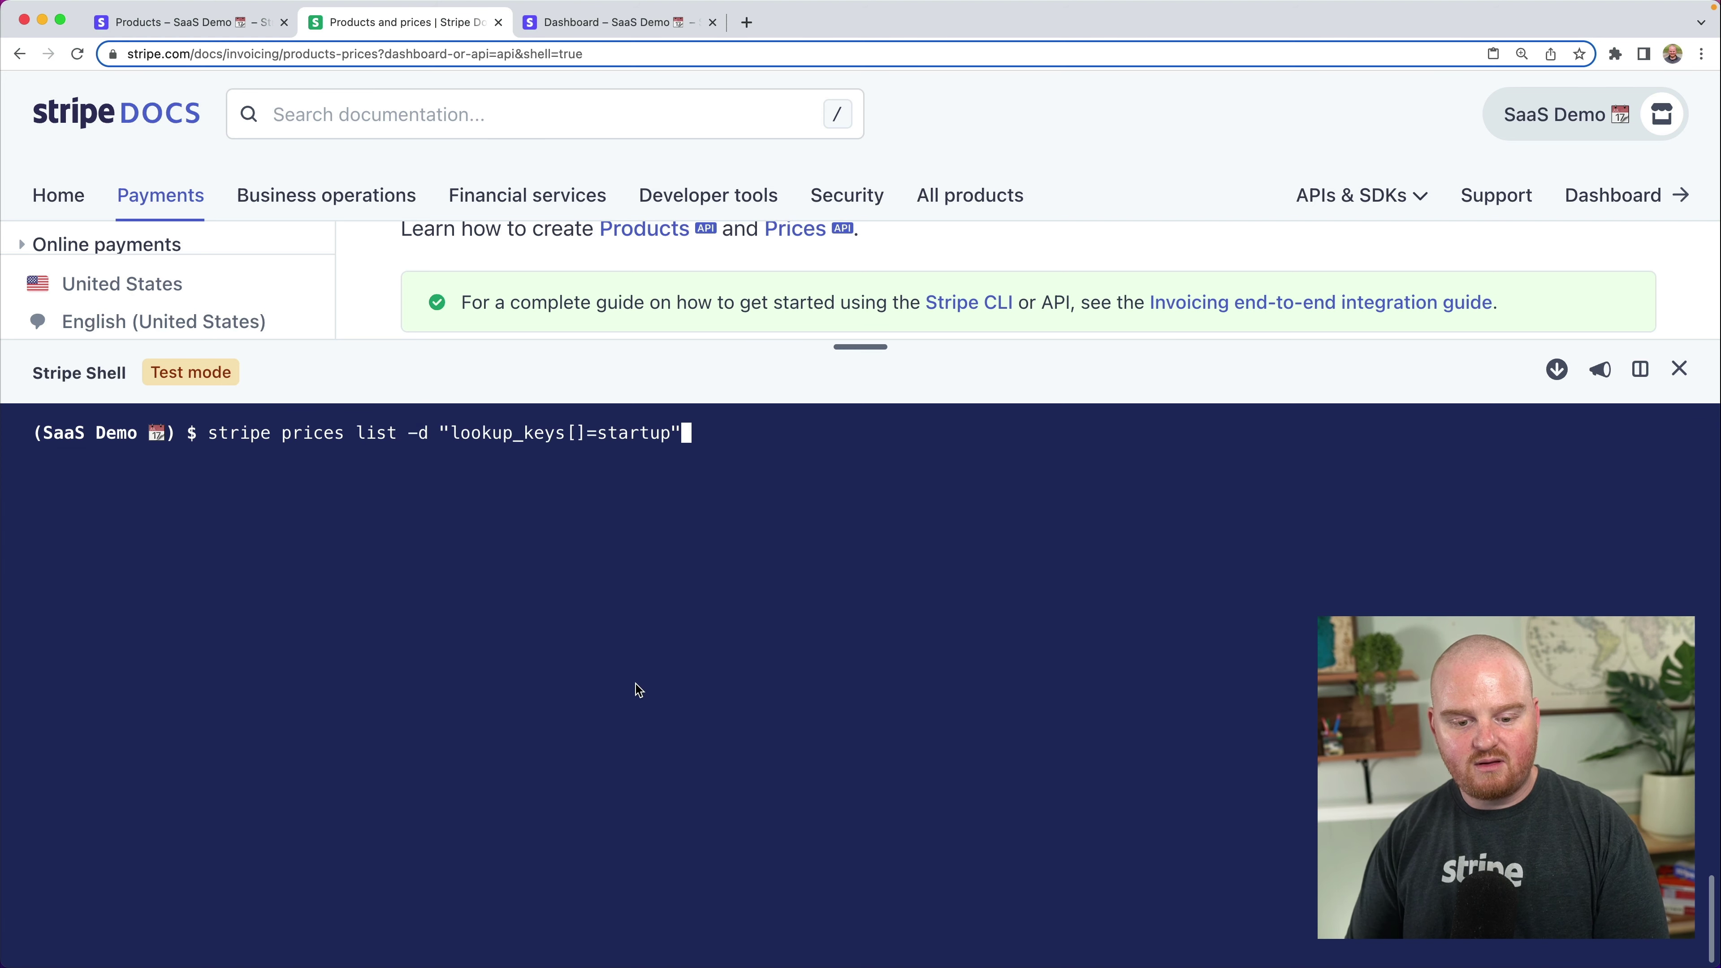
pyautogui.press('BackSpace')
pyautogui.press('BackSpace')
pyautogui.press('BackSpace')
pyautogui.press('BackSpace')
pyautogui.press('BackSpace')
pyautogui.press('BackSpace')
pyautogui.press('BackSpace')
pyautogui.press('BackSpace')
pyautogui.press('BackSpace')
pyautogui.press('BackSpace')
pyautogui.press('BackSpace')
pyautogui.press('BackSpace')
pyautogui.press('BackSpace')
pyautogui.press('BackSpace')
pyautogui.press('BackSpace')
pyautogui.press('BackSpace')
pyautogui.press('BackSpace')
pyautogui.press('BackSpace')
pyautogui.press('BackSpace')
pyautogui.press('BackSpace')
pyautogui.press('BackSpace')
pyautogui.press('BackSpace')
pyautogui.press('BackSpace')
pyautogui.press('BackSpace')
pyautogui.press('BackSpace')
pyautogui.press('BackSpace')
pyautogui.press('BackSpace')
pyautogui.press('BackSpace')
pyautogui.write('c')
pyautogui.press('Tab')
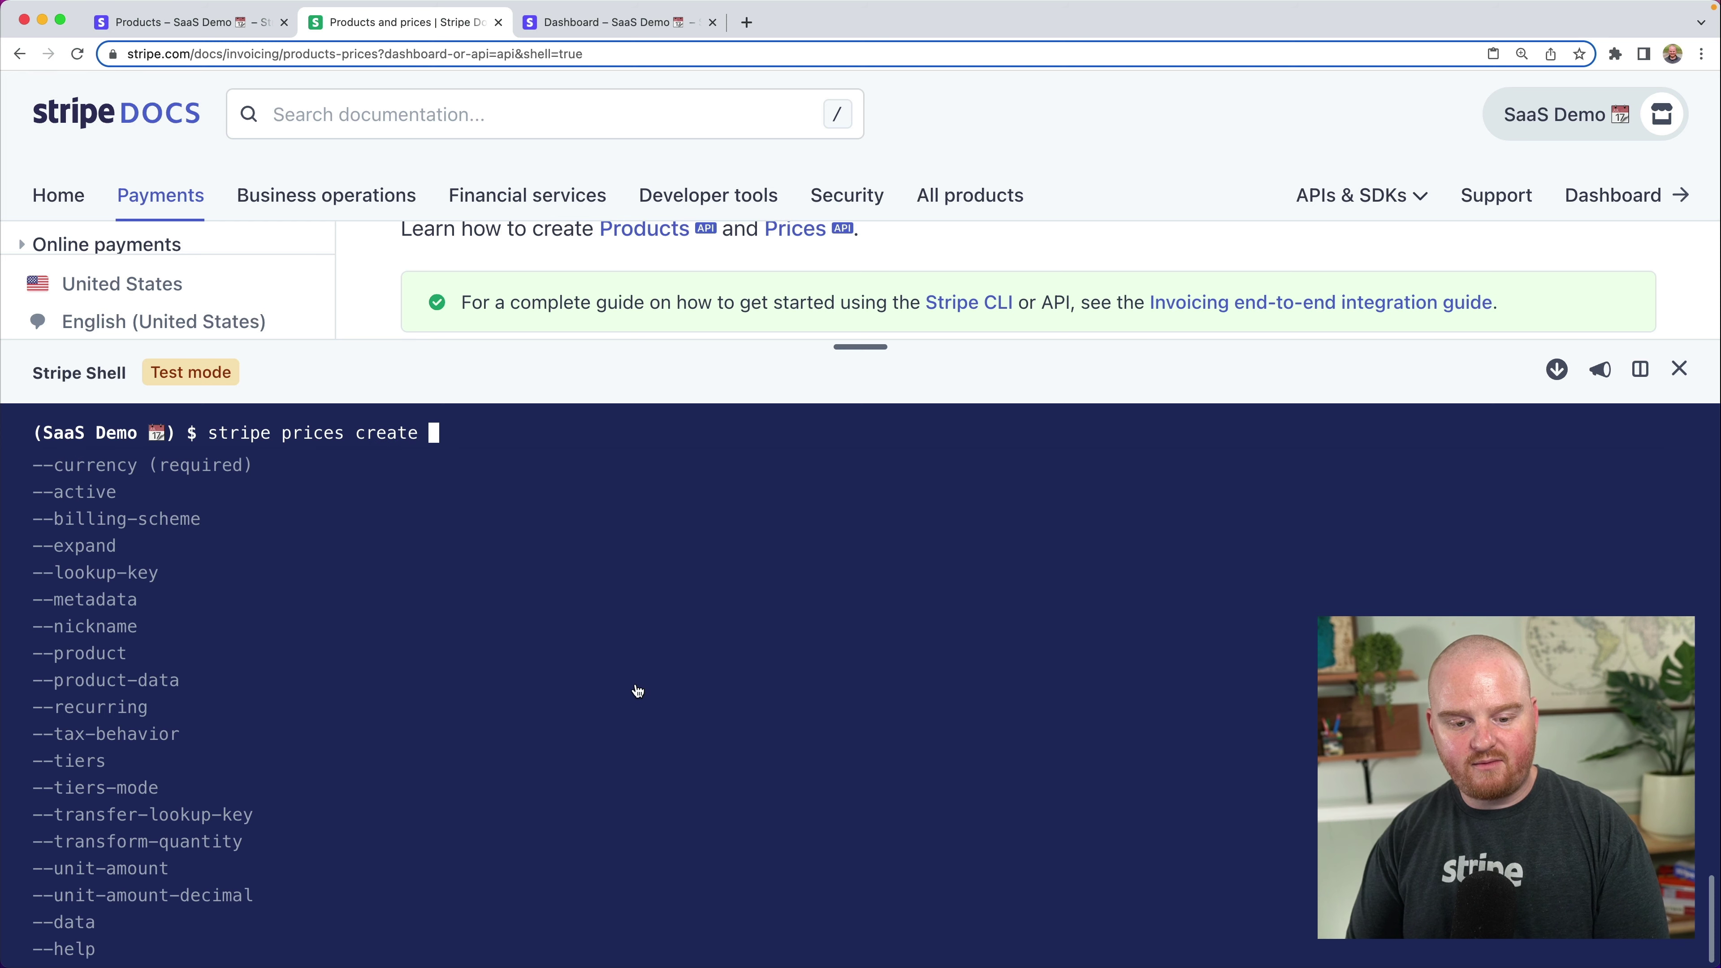
# Create a 2800 USD monthly, tax-exclusive price on the copied product, transferring lookup key startup
pyautogui.write('--product')
pyautogui.press('super+v')
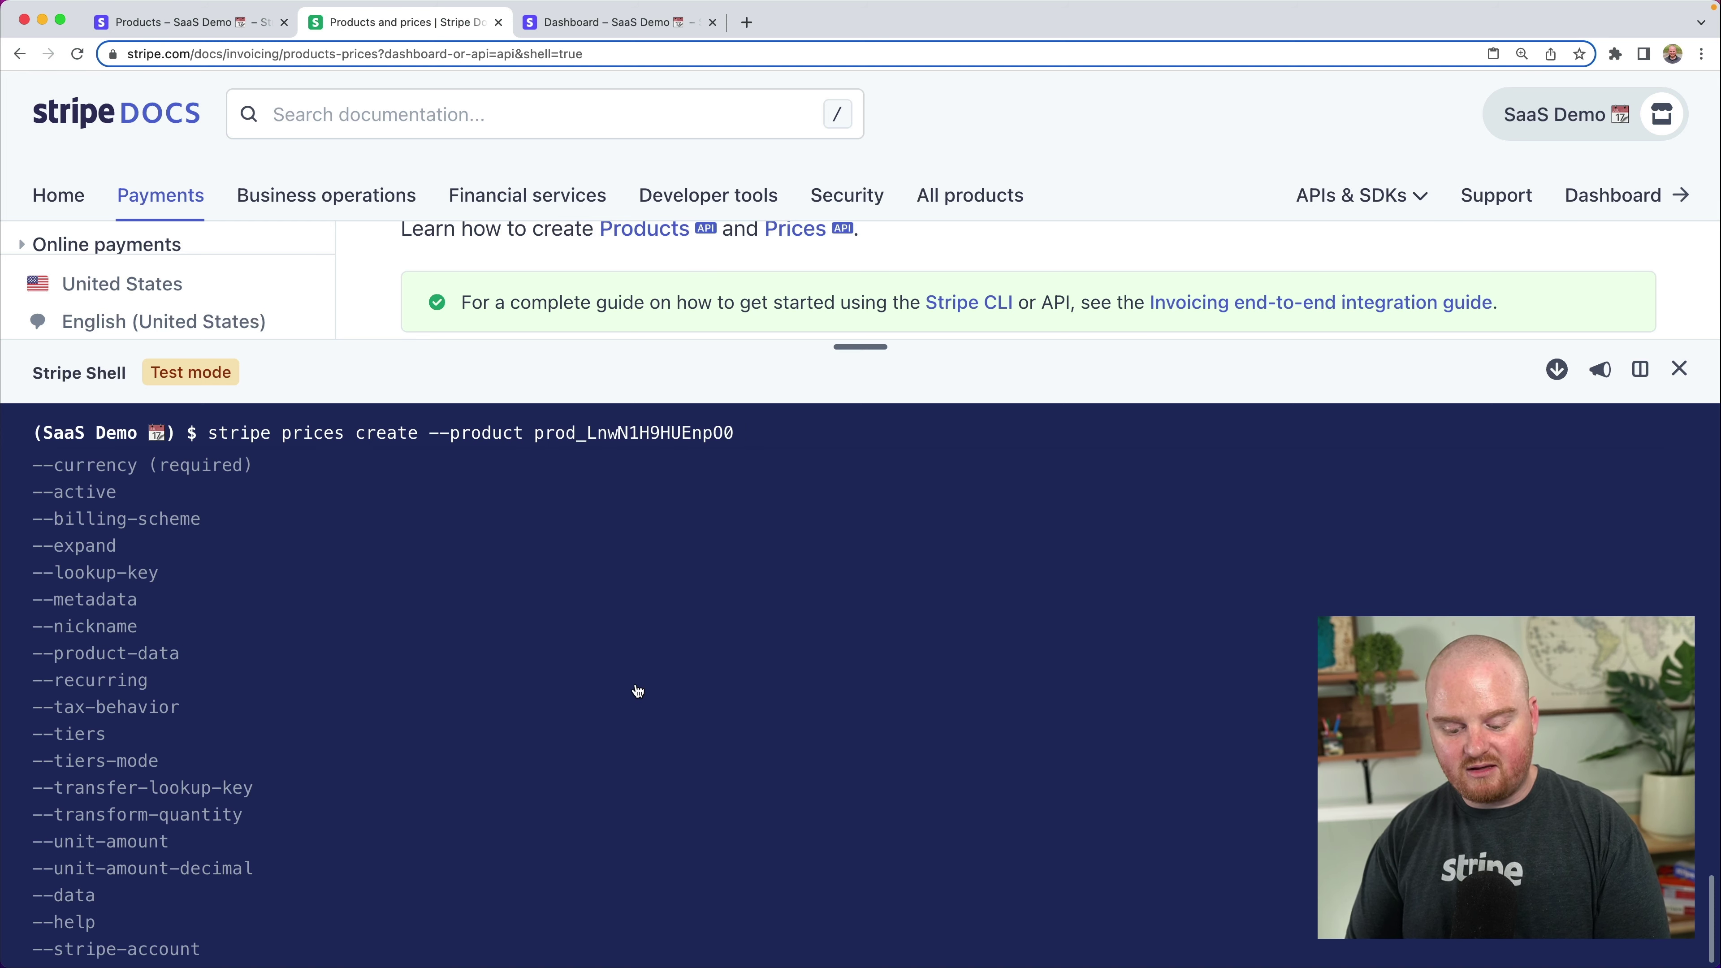
pyautogui.write('--unit-a')
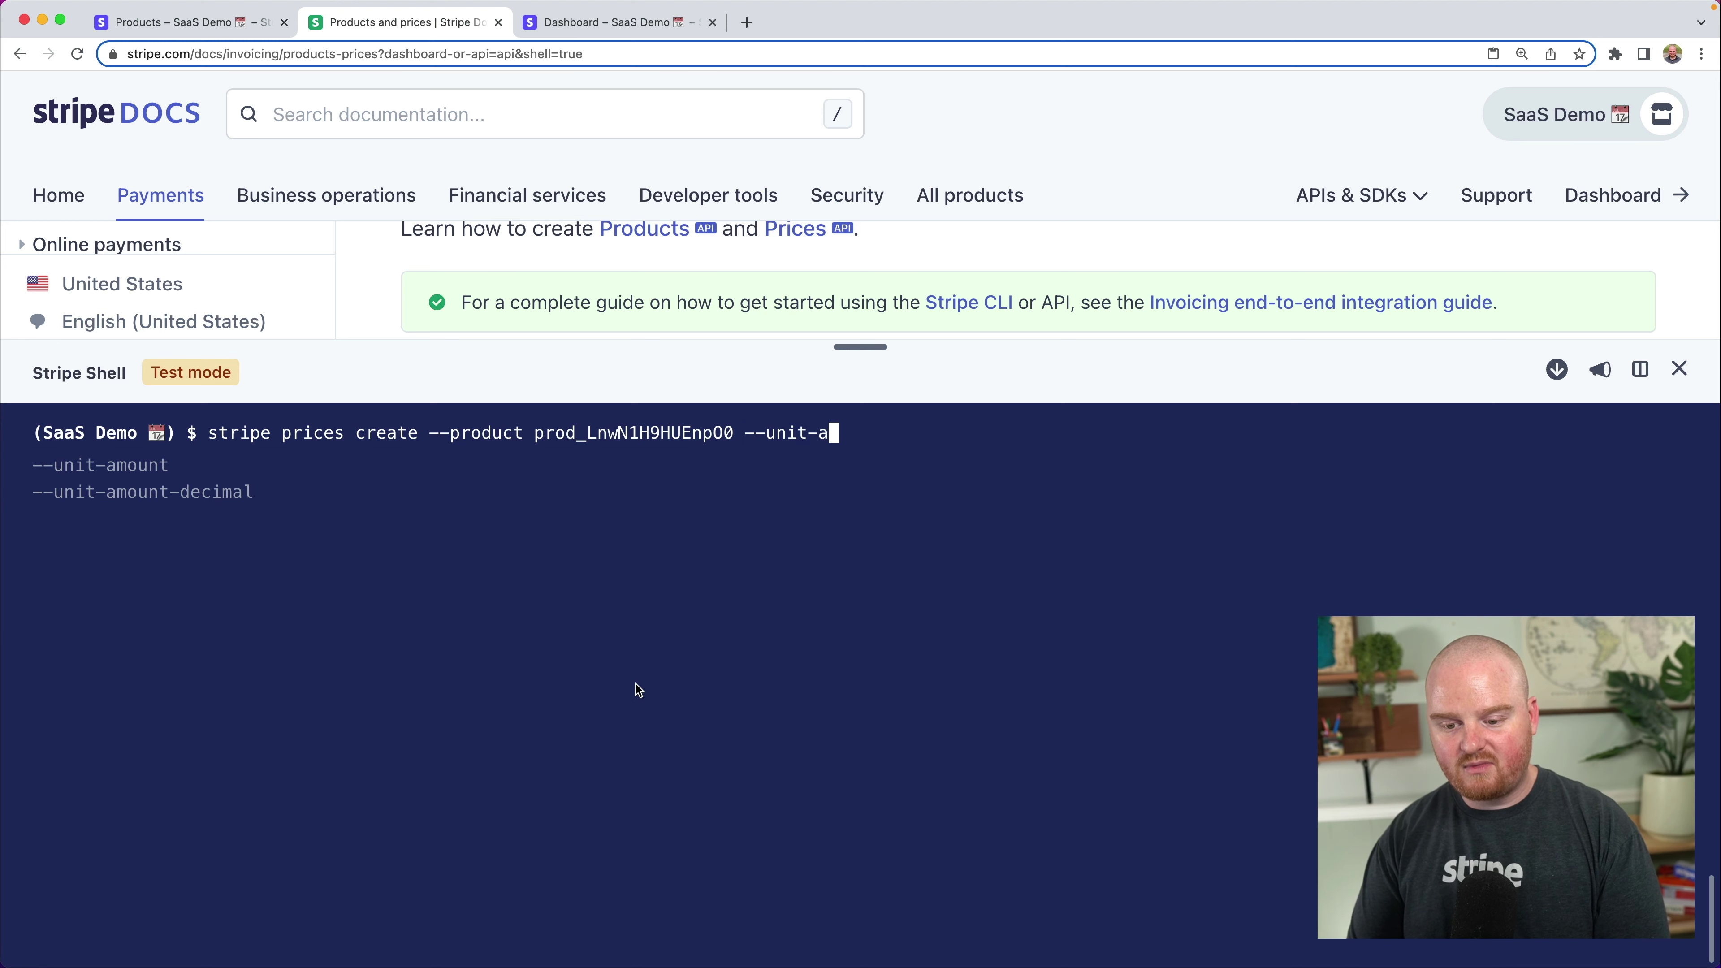
pyautogui.write('mount ')
pyautogui.write('28')
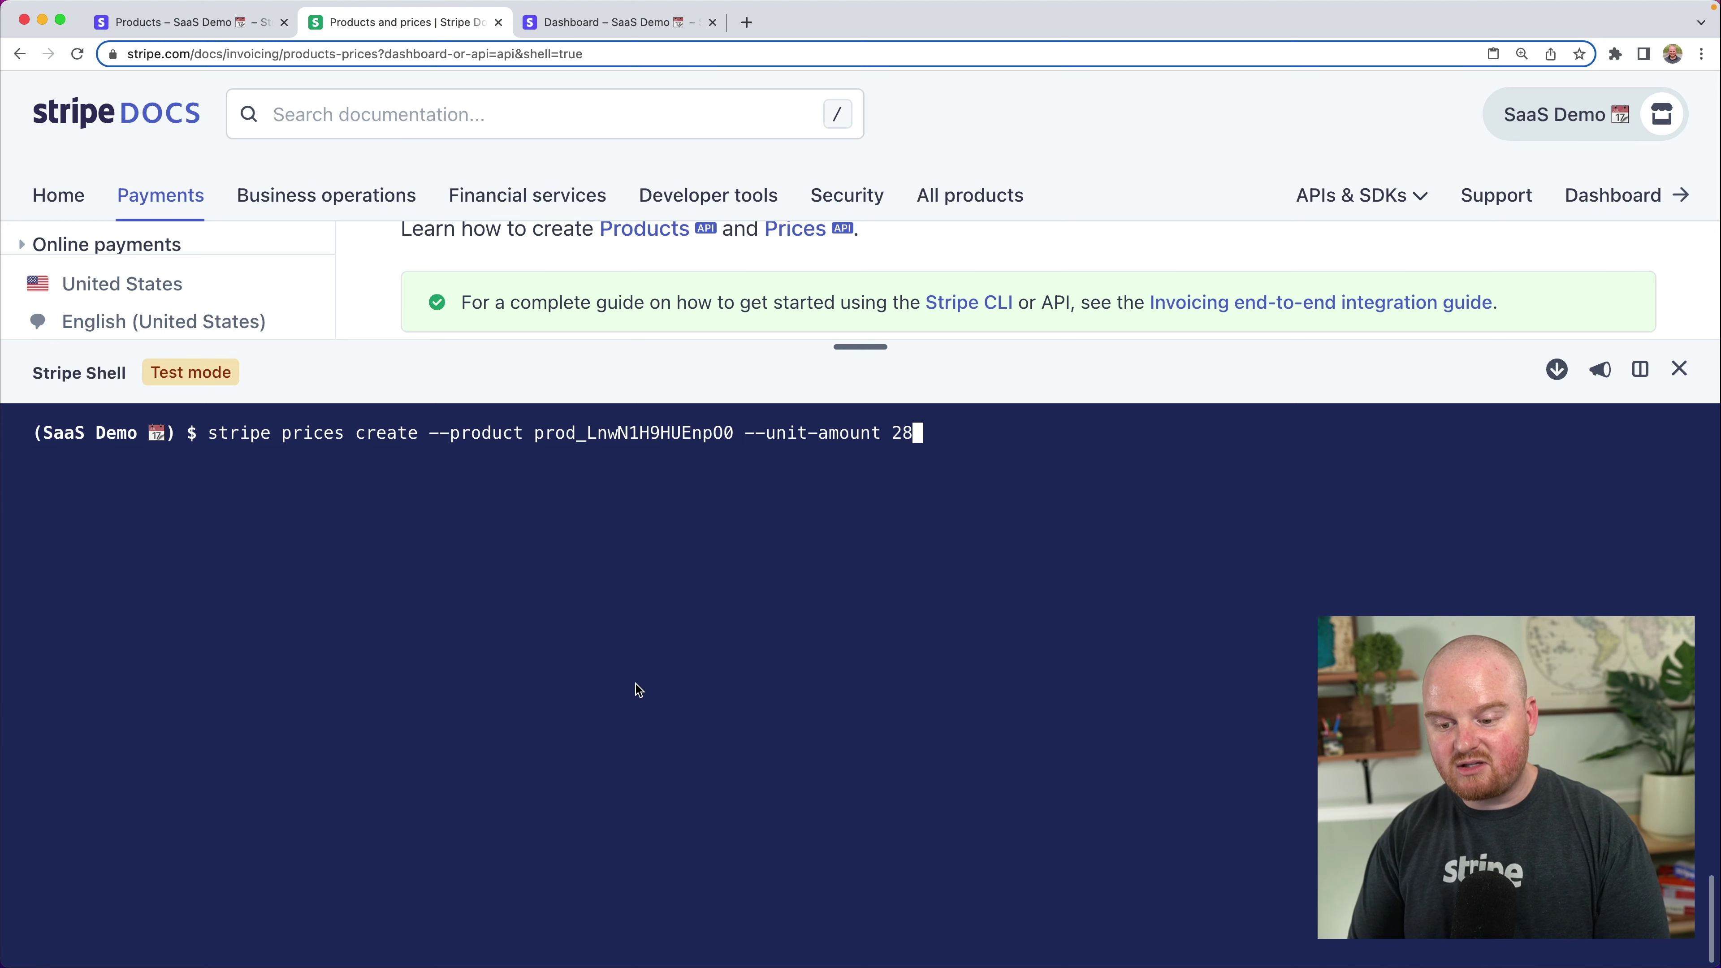
pyautogui.write('00 --')
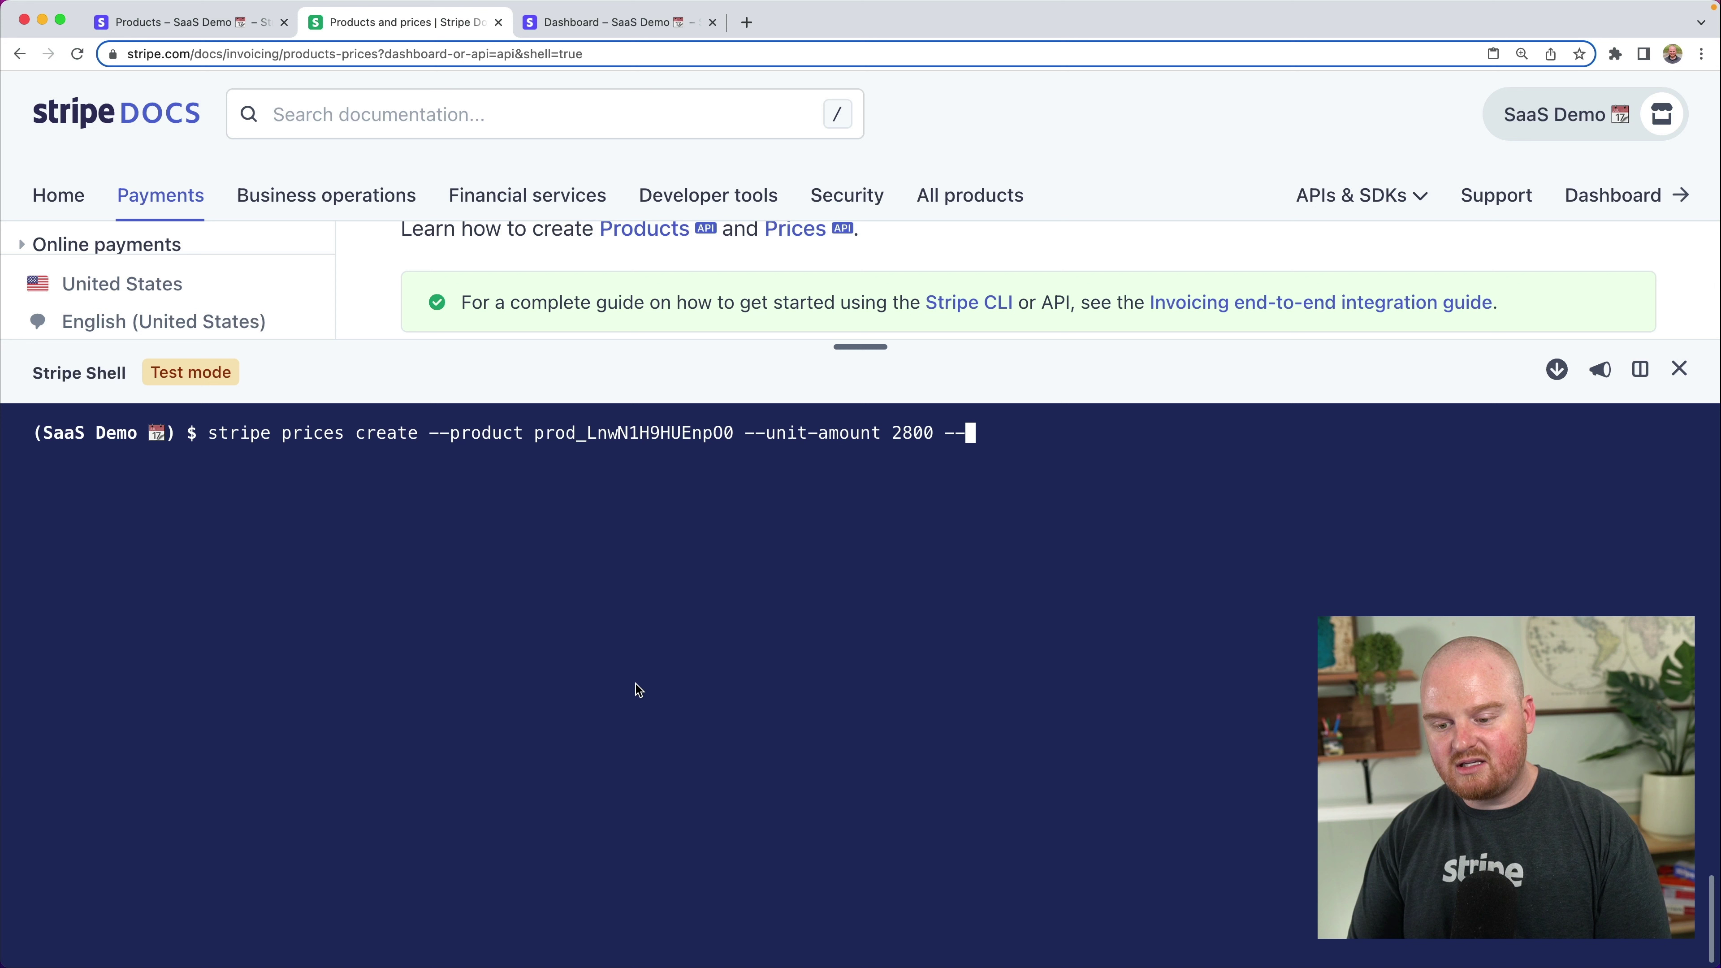
pyautogui.write('currency usd ')
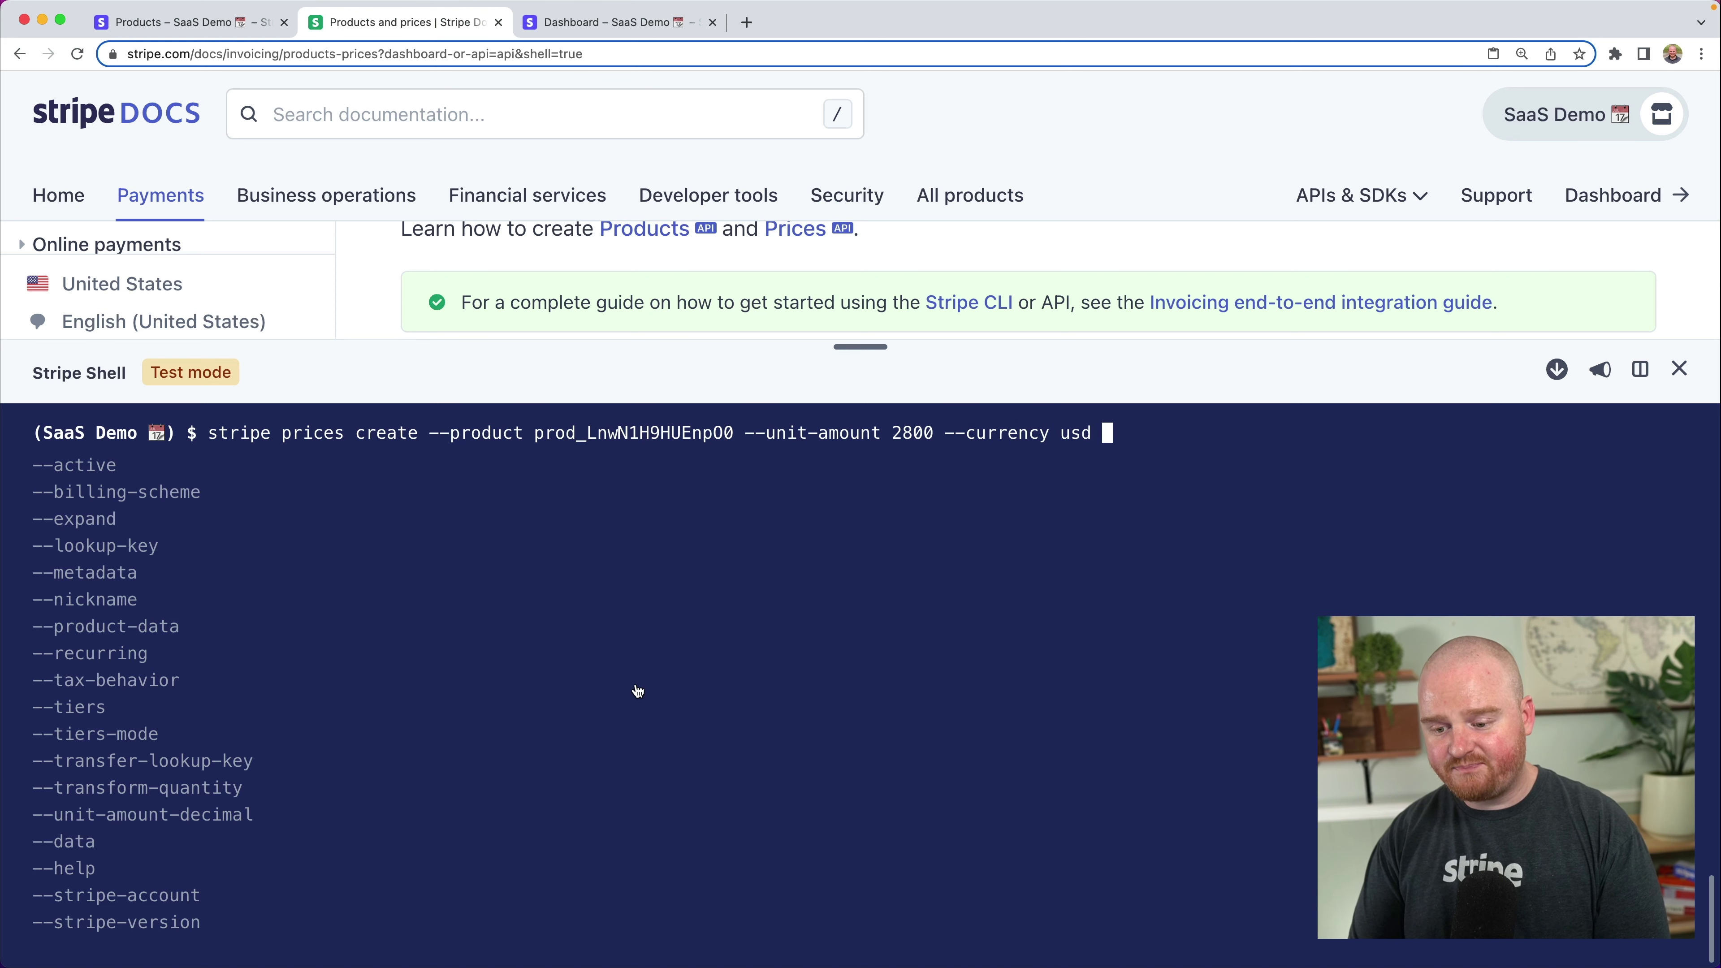
pyautogui.write('-d "recurring[inter')
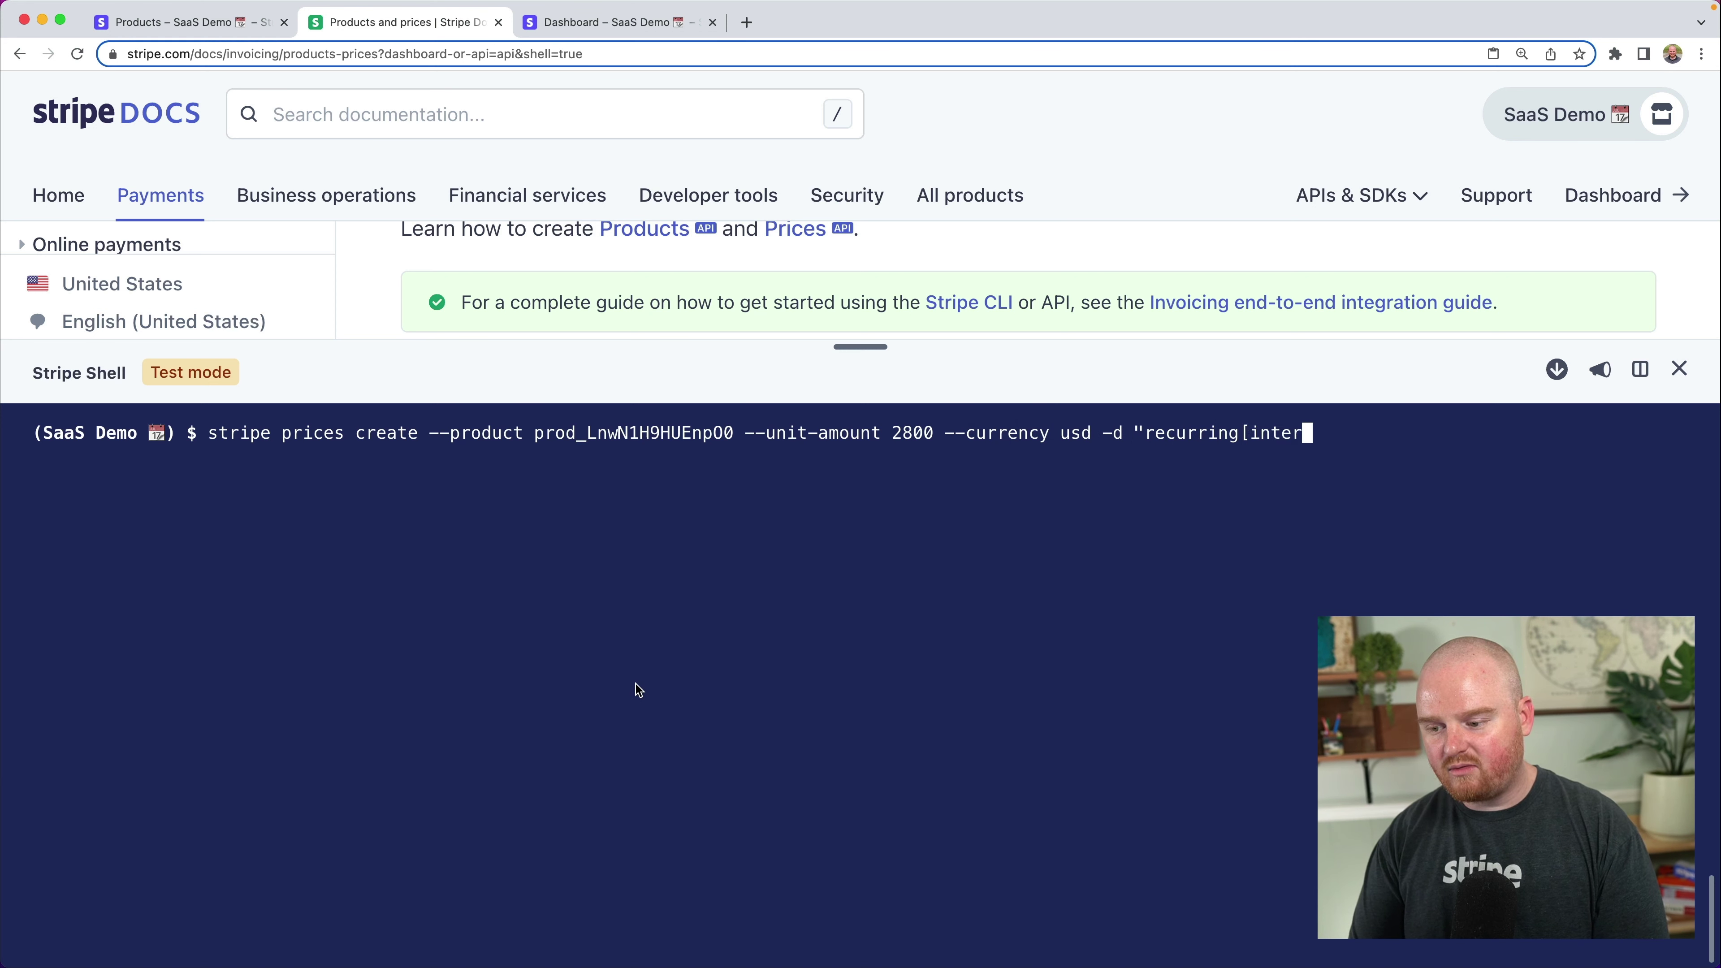
pyautogui.write('val]=month"')
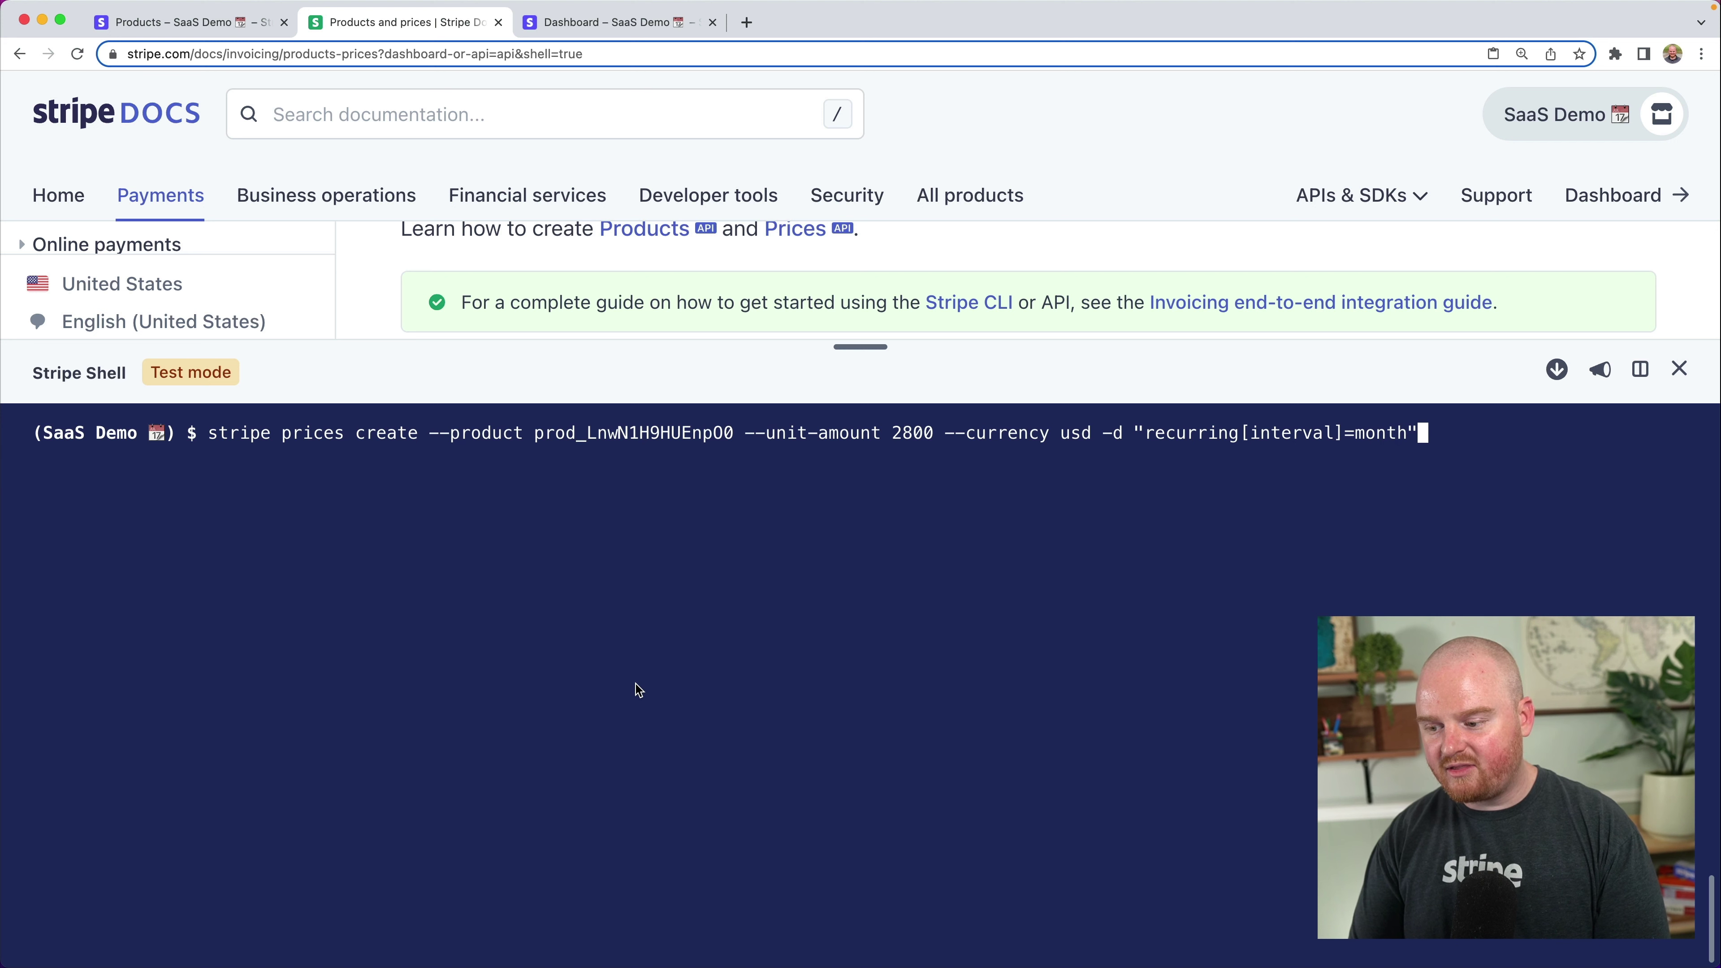
pyautogui.write(' --ta')
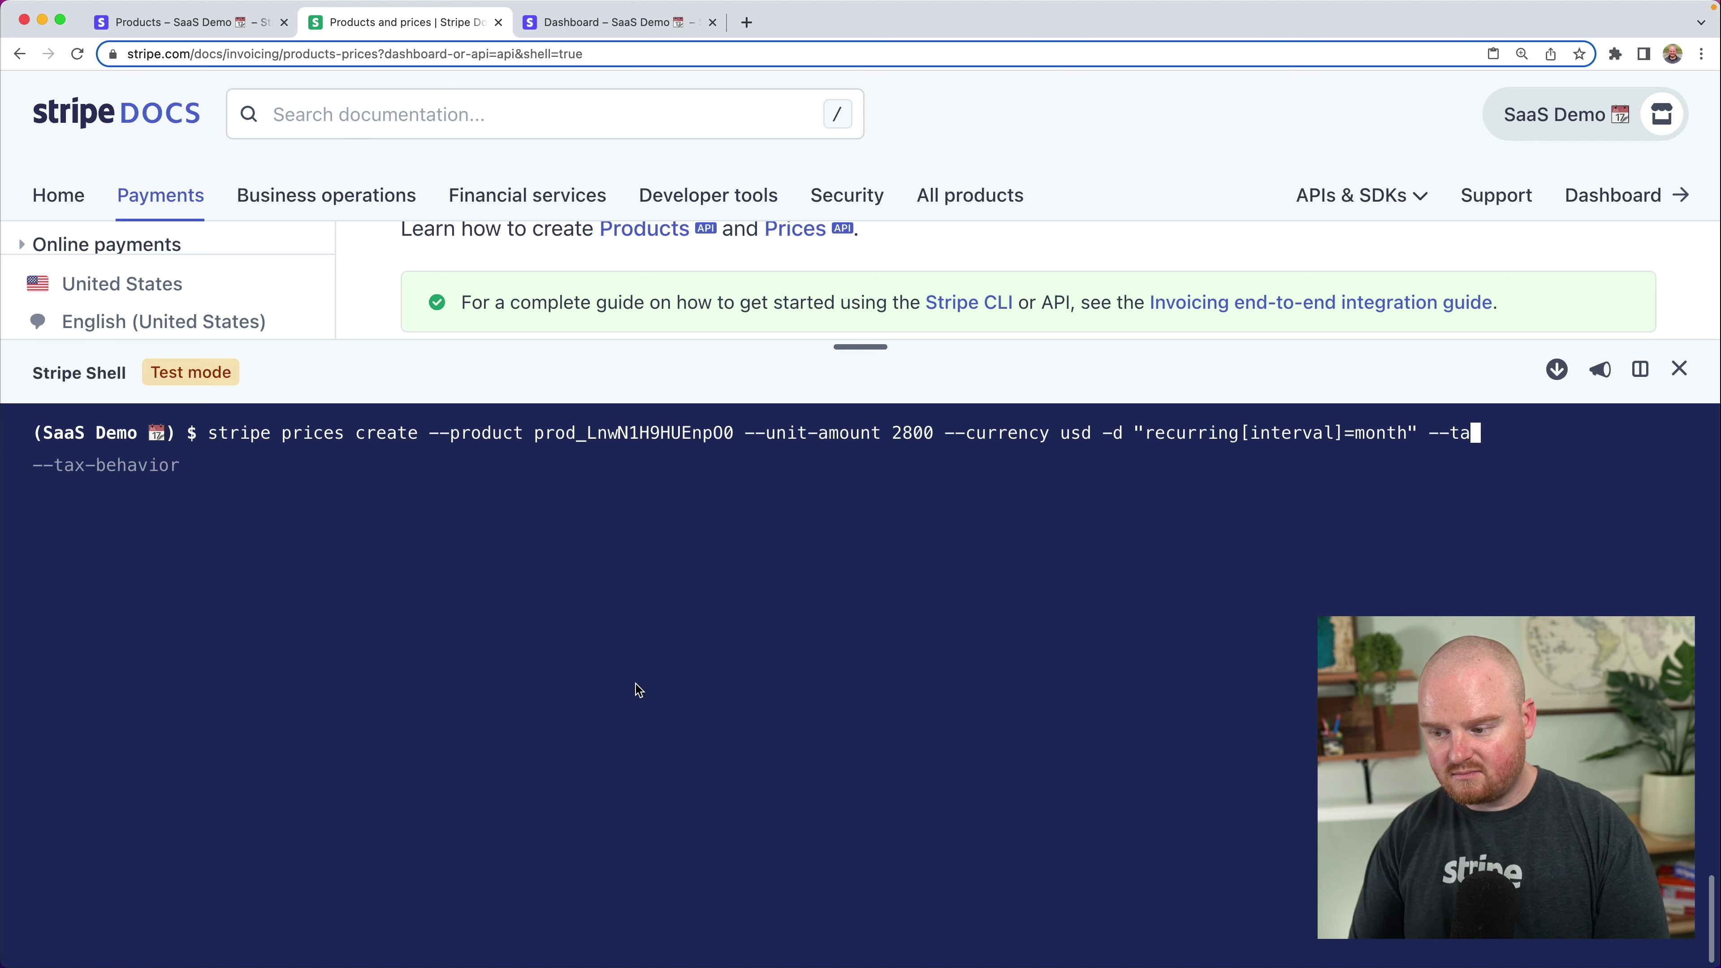
pyautogui.write('x-be')
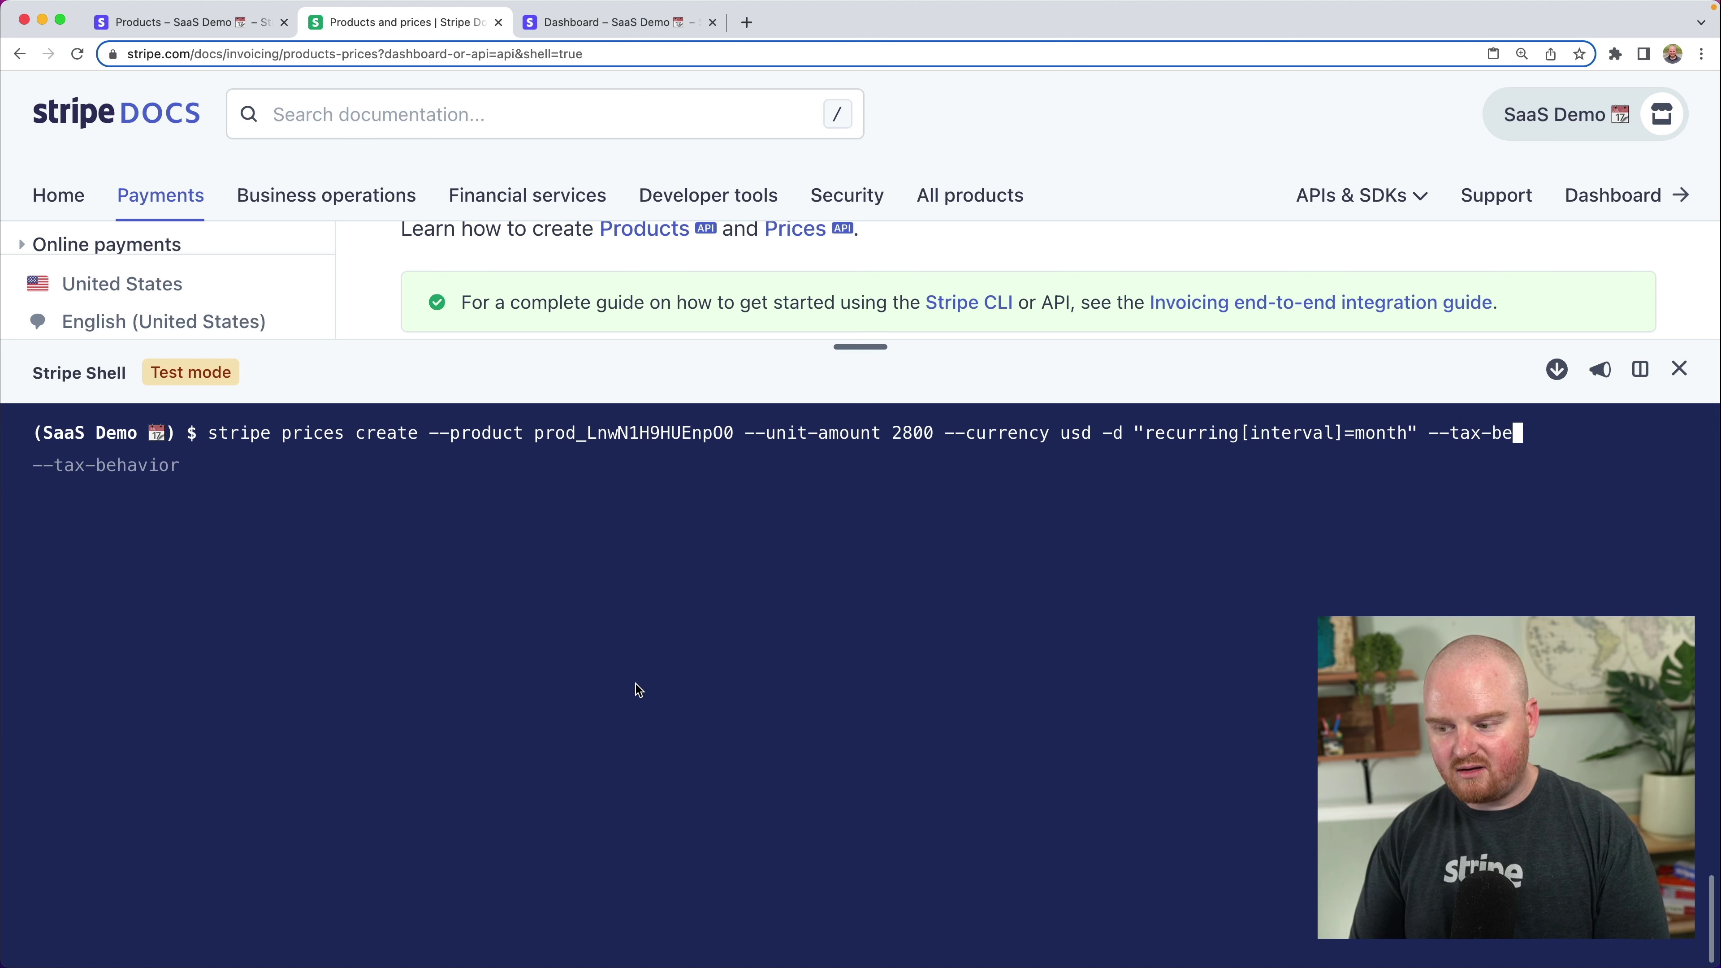
pyautogui.write('havior ')
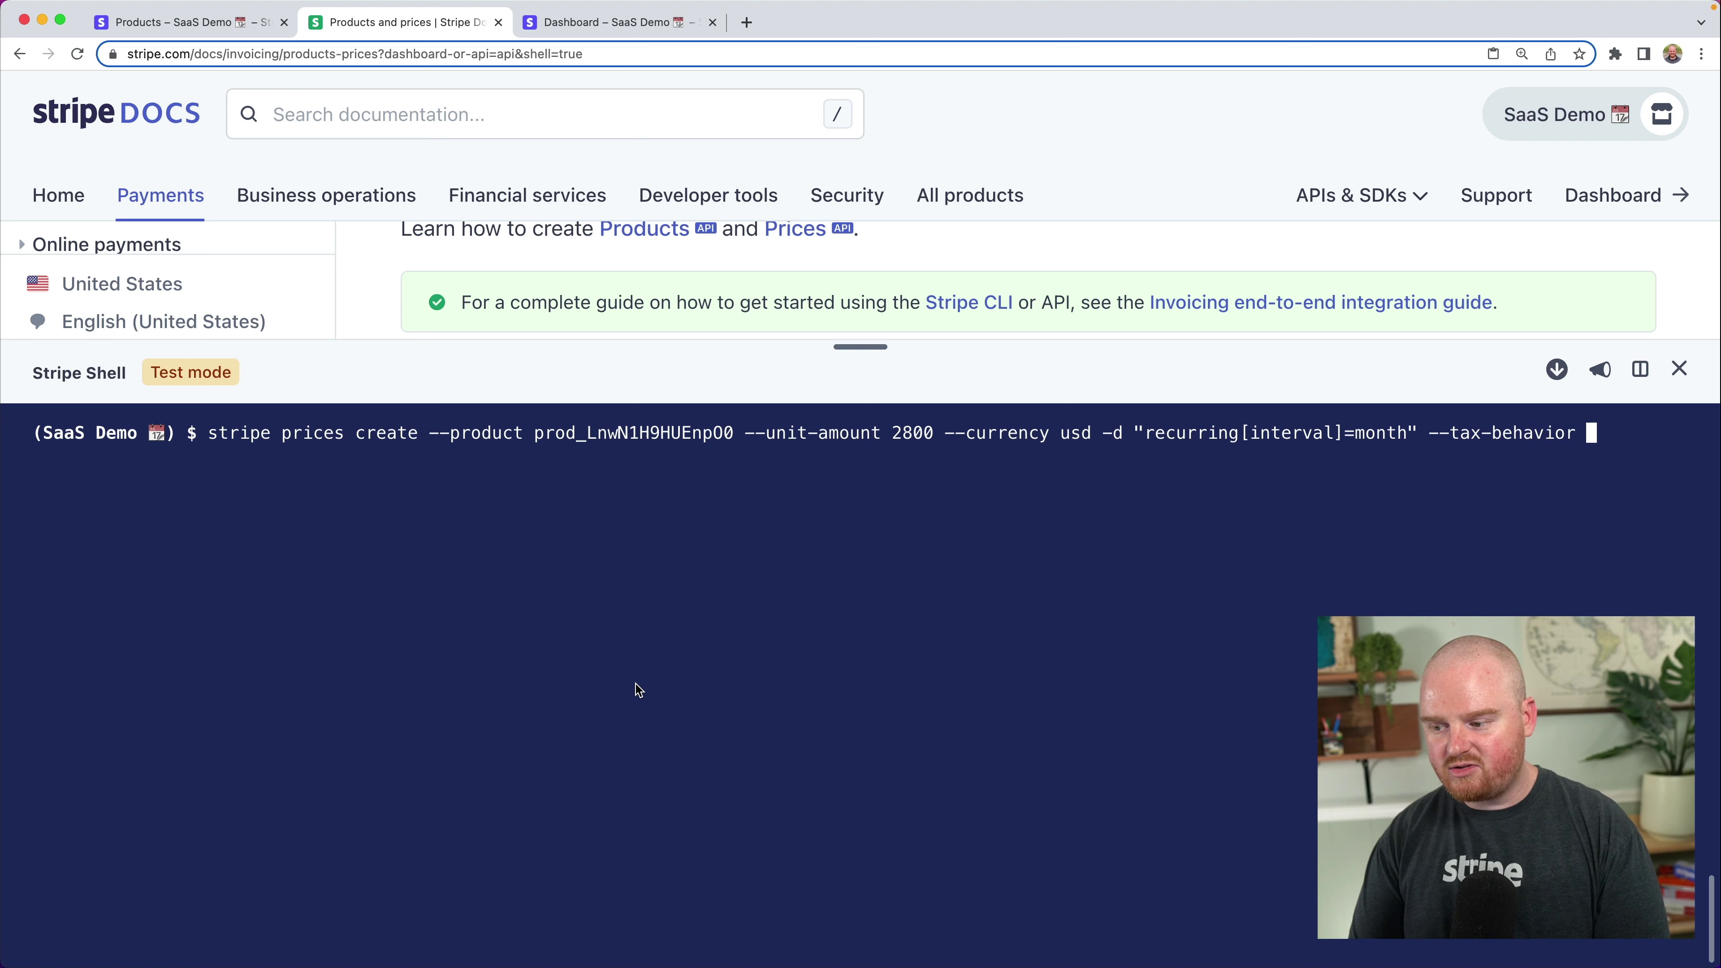
pyautogui.write('exclusive ')
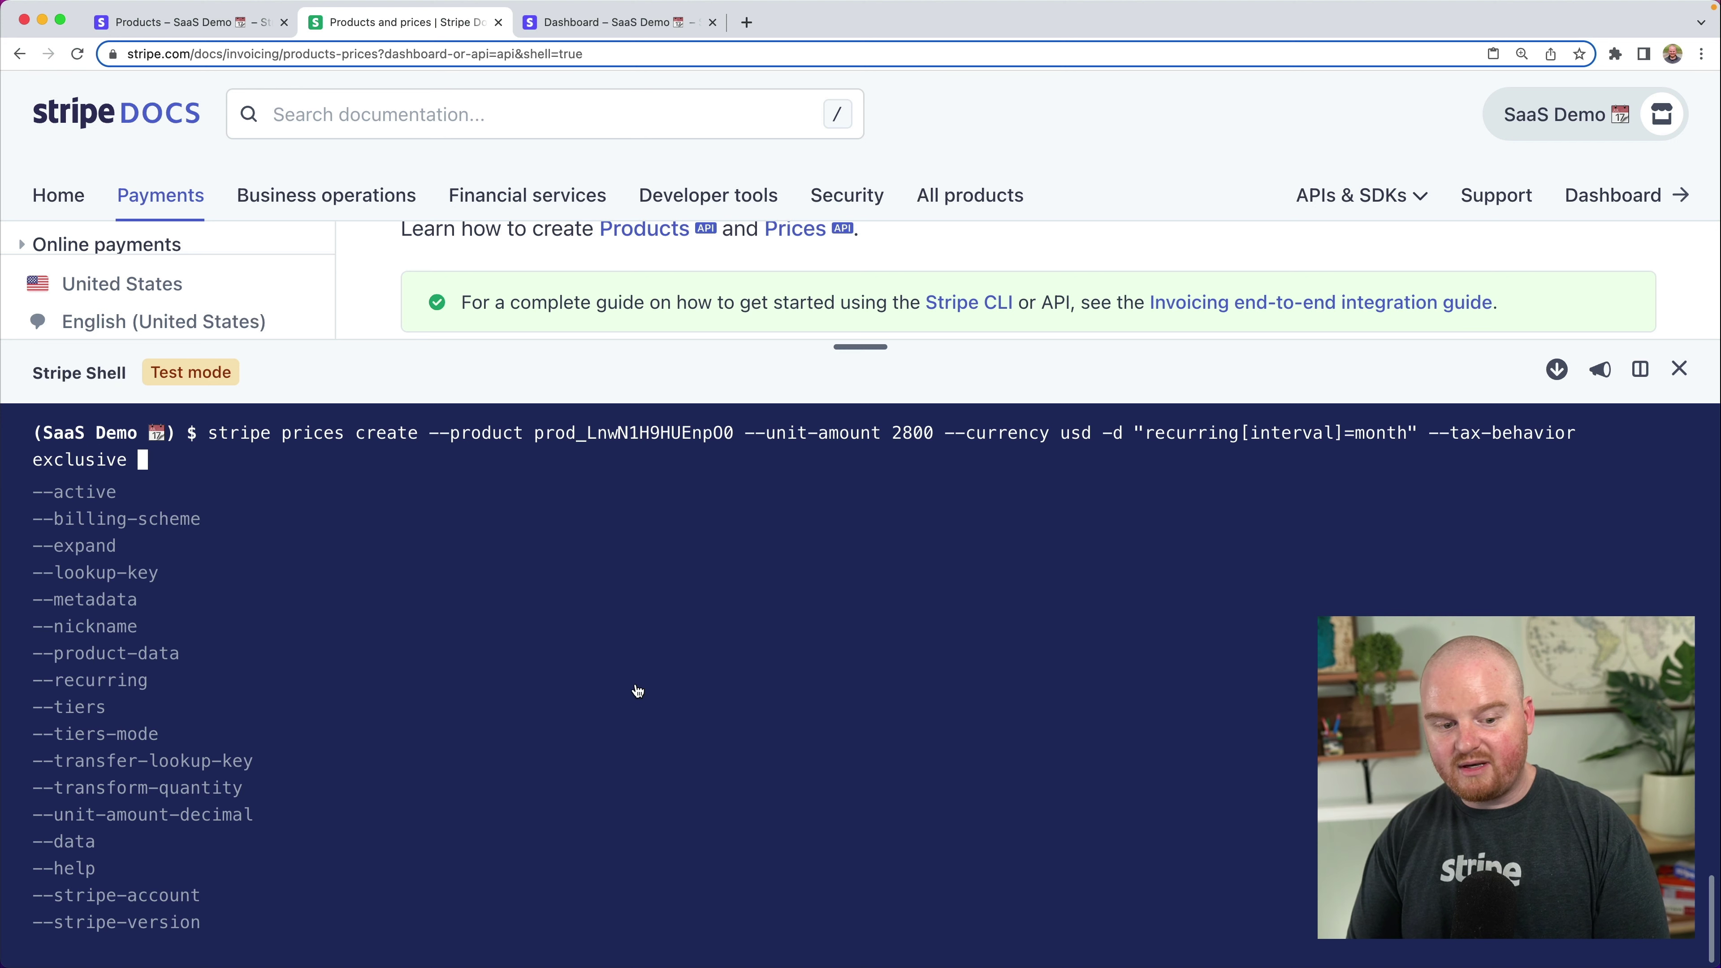
pyautogui.write('--lookup-')
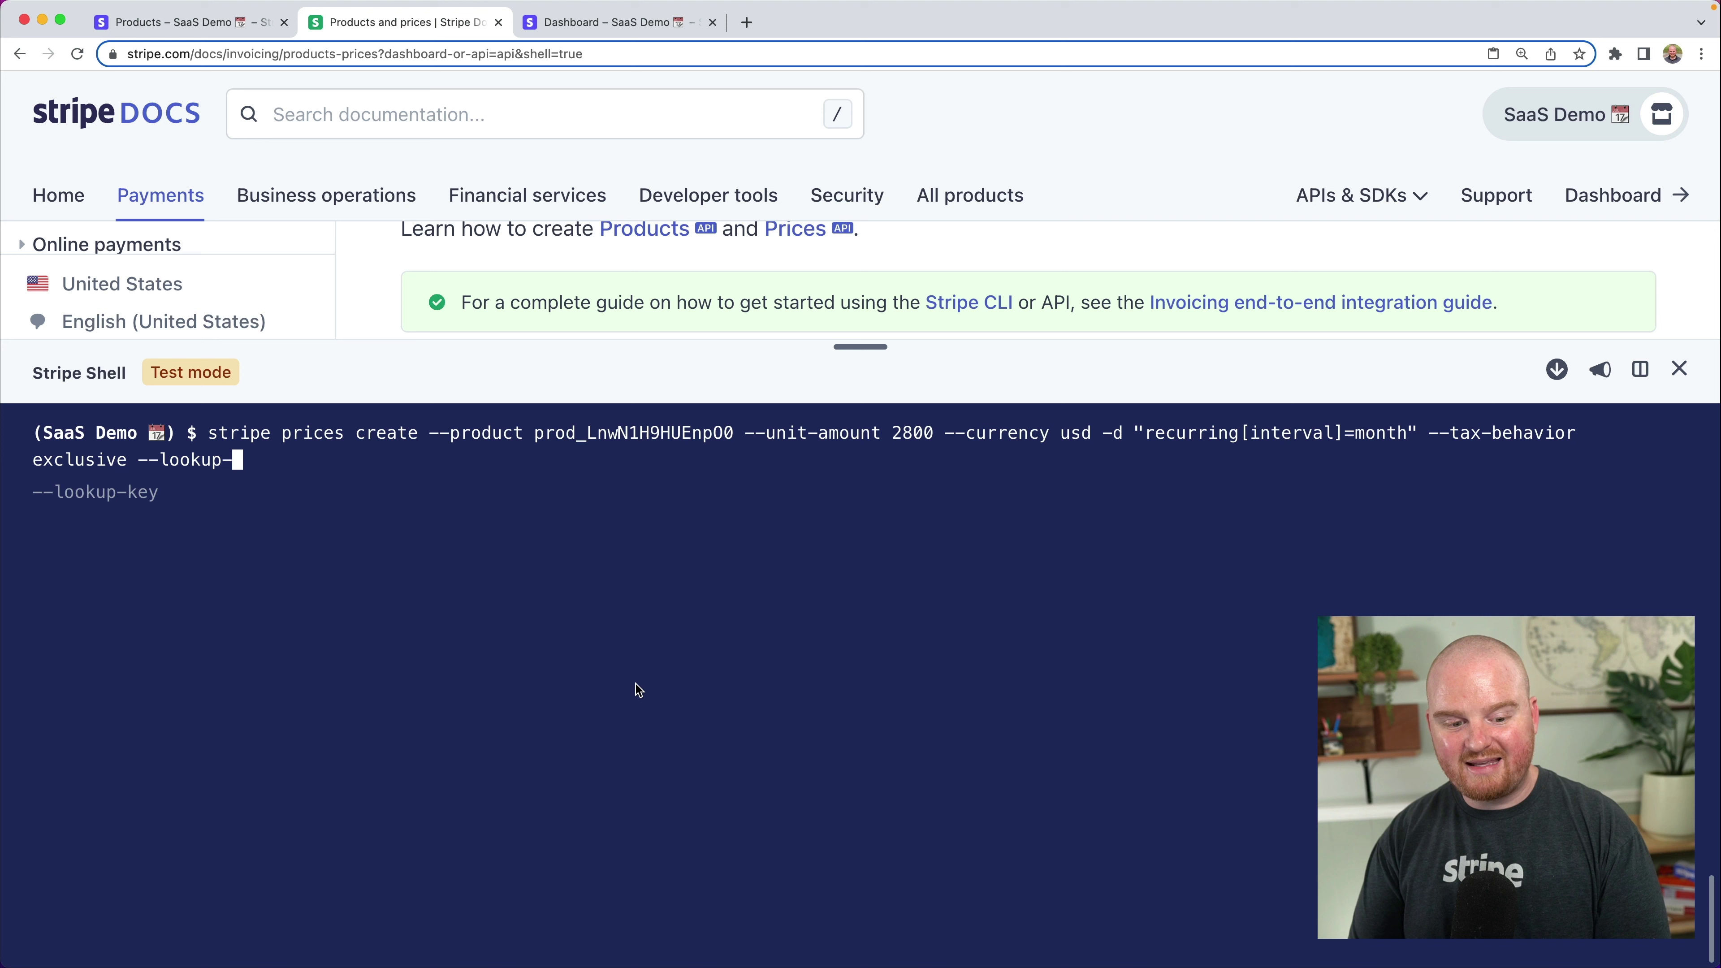
pyautogui.write('key ')
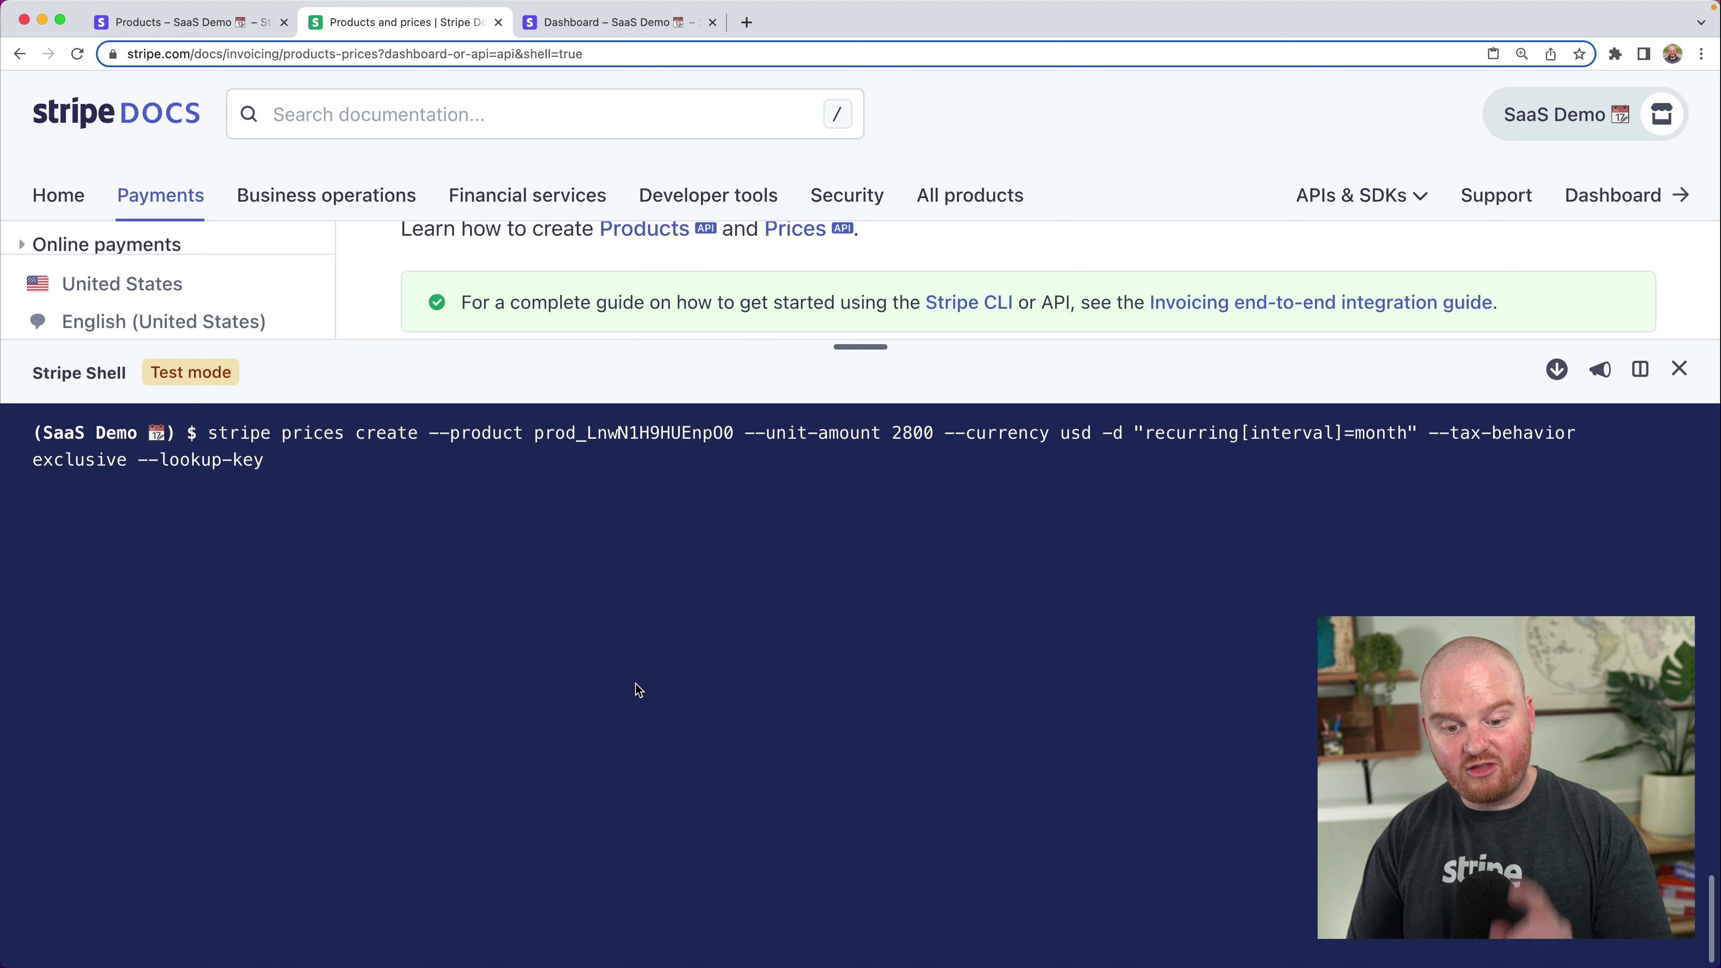
pyautogui.write('startup -')
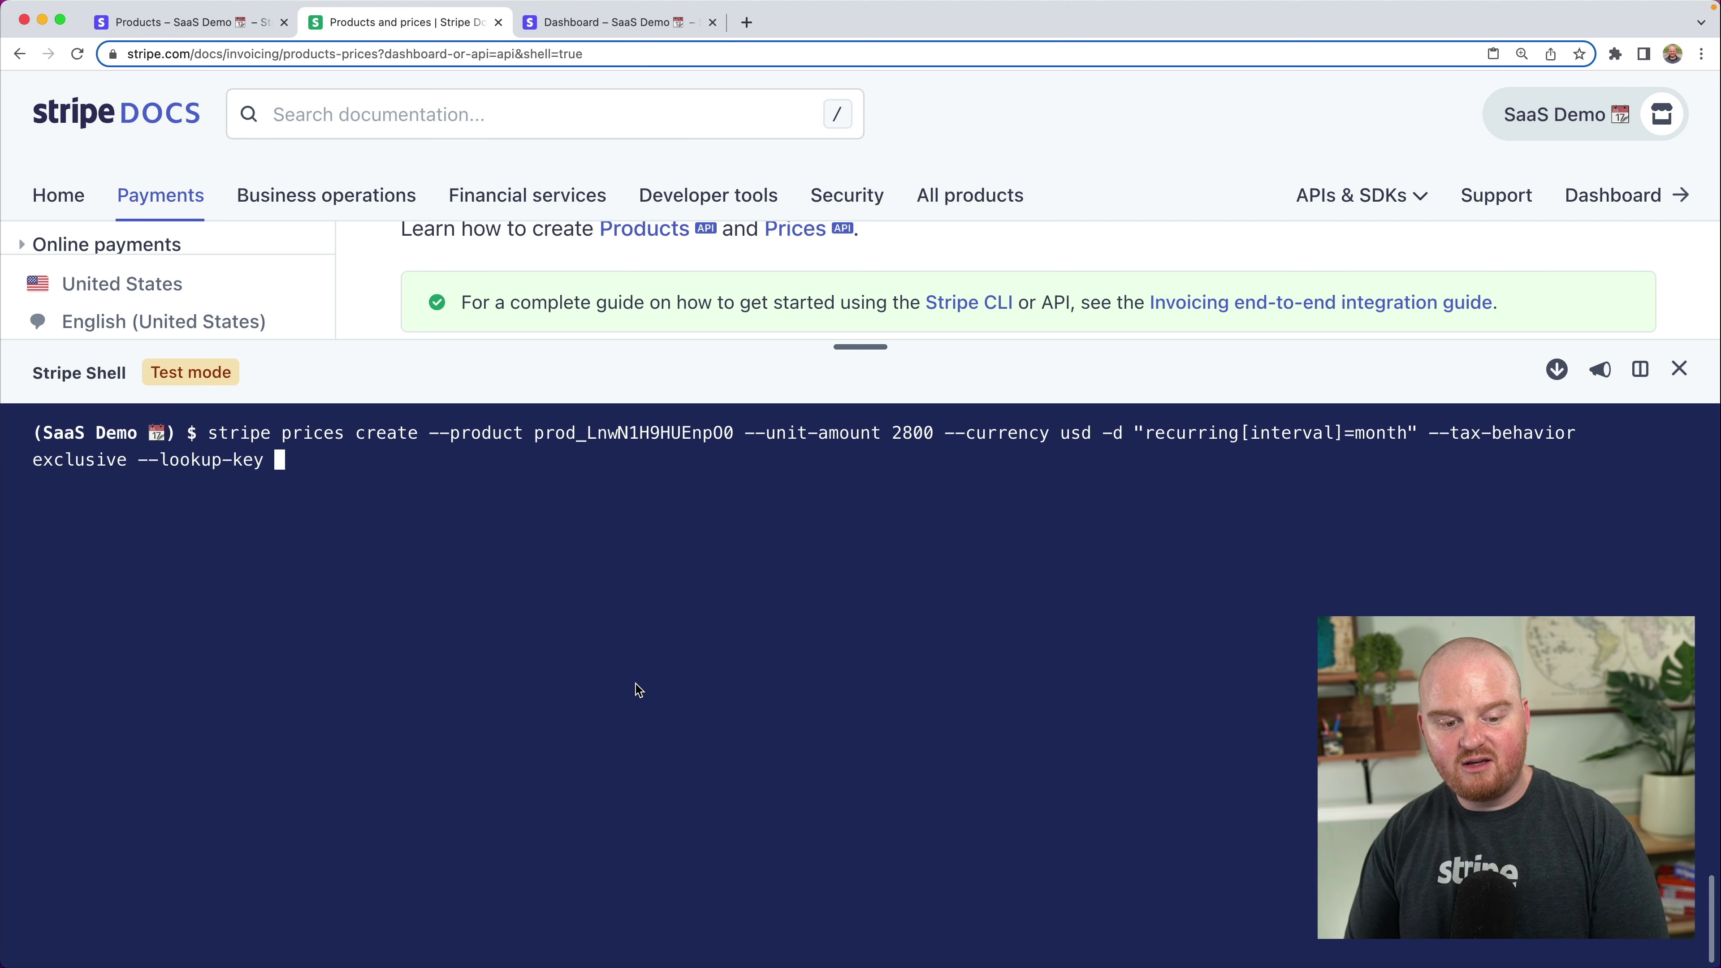
pyautogui.write('-trans')
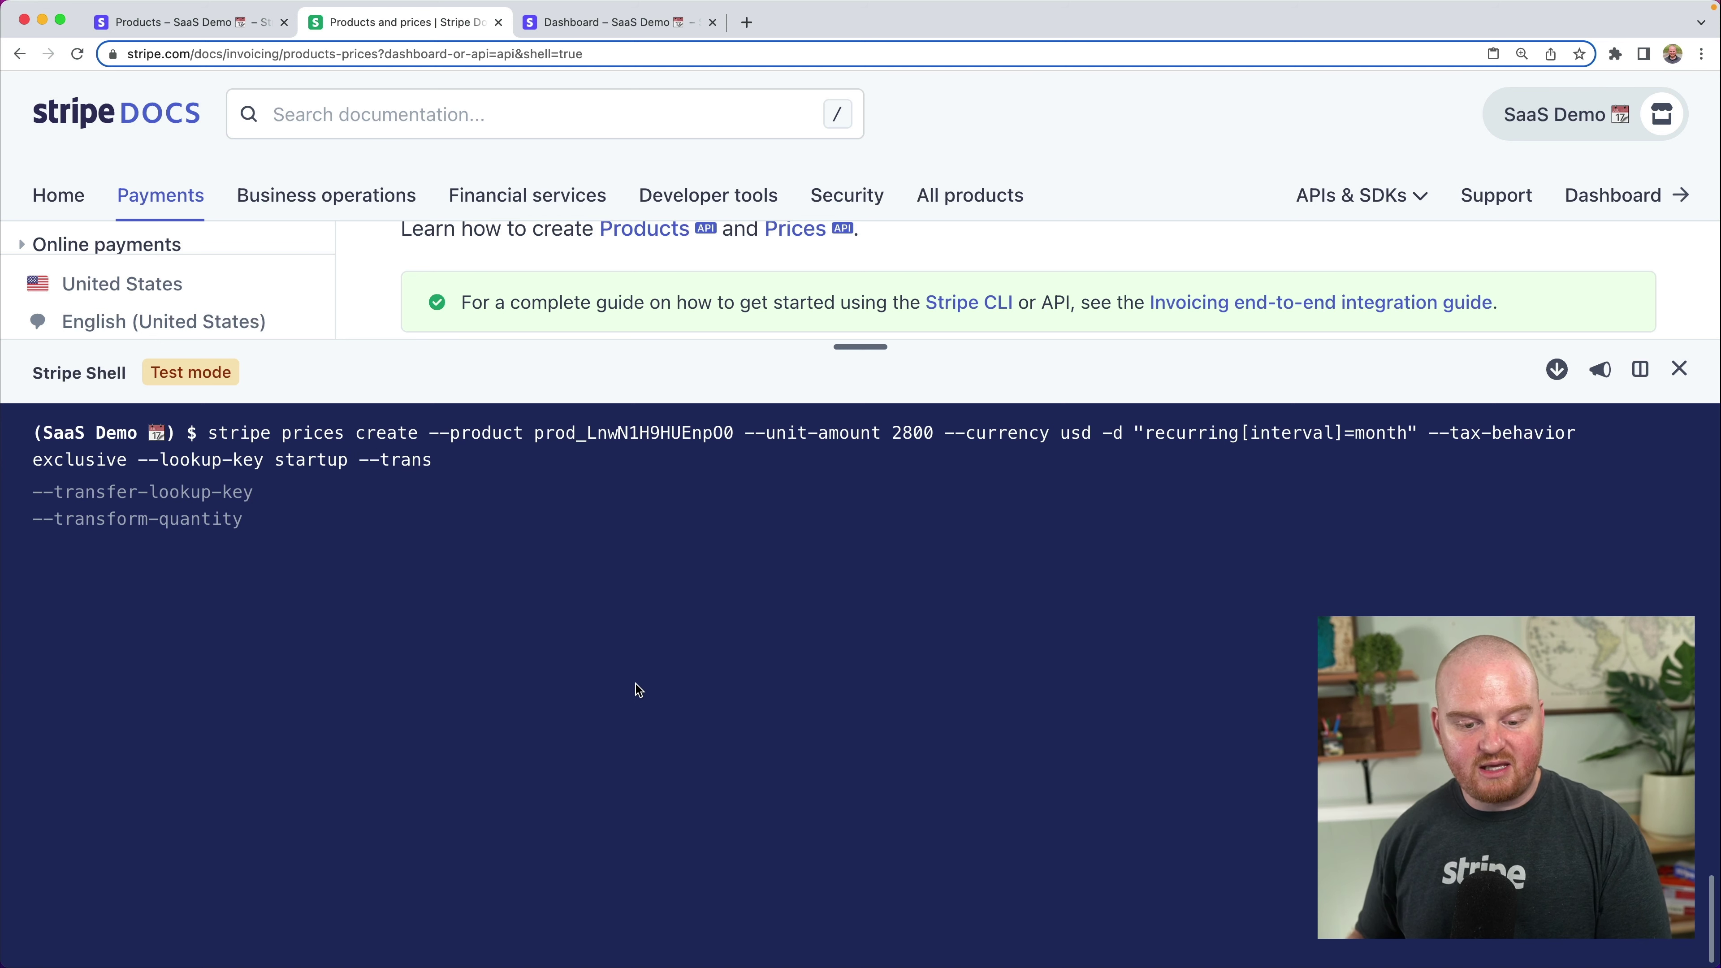
pyautogui.write('fer')
pyautogui.press('Tab')
pyautogui.write('true')
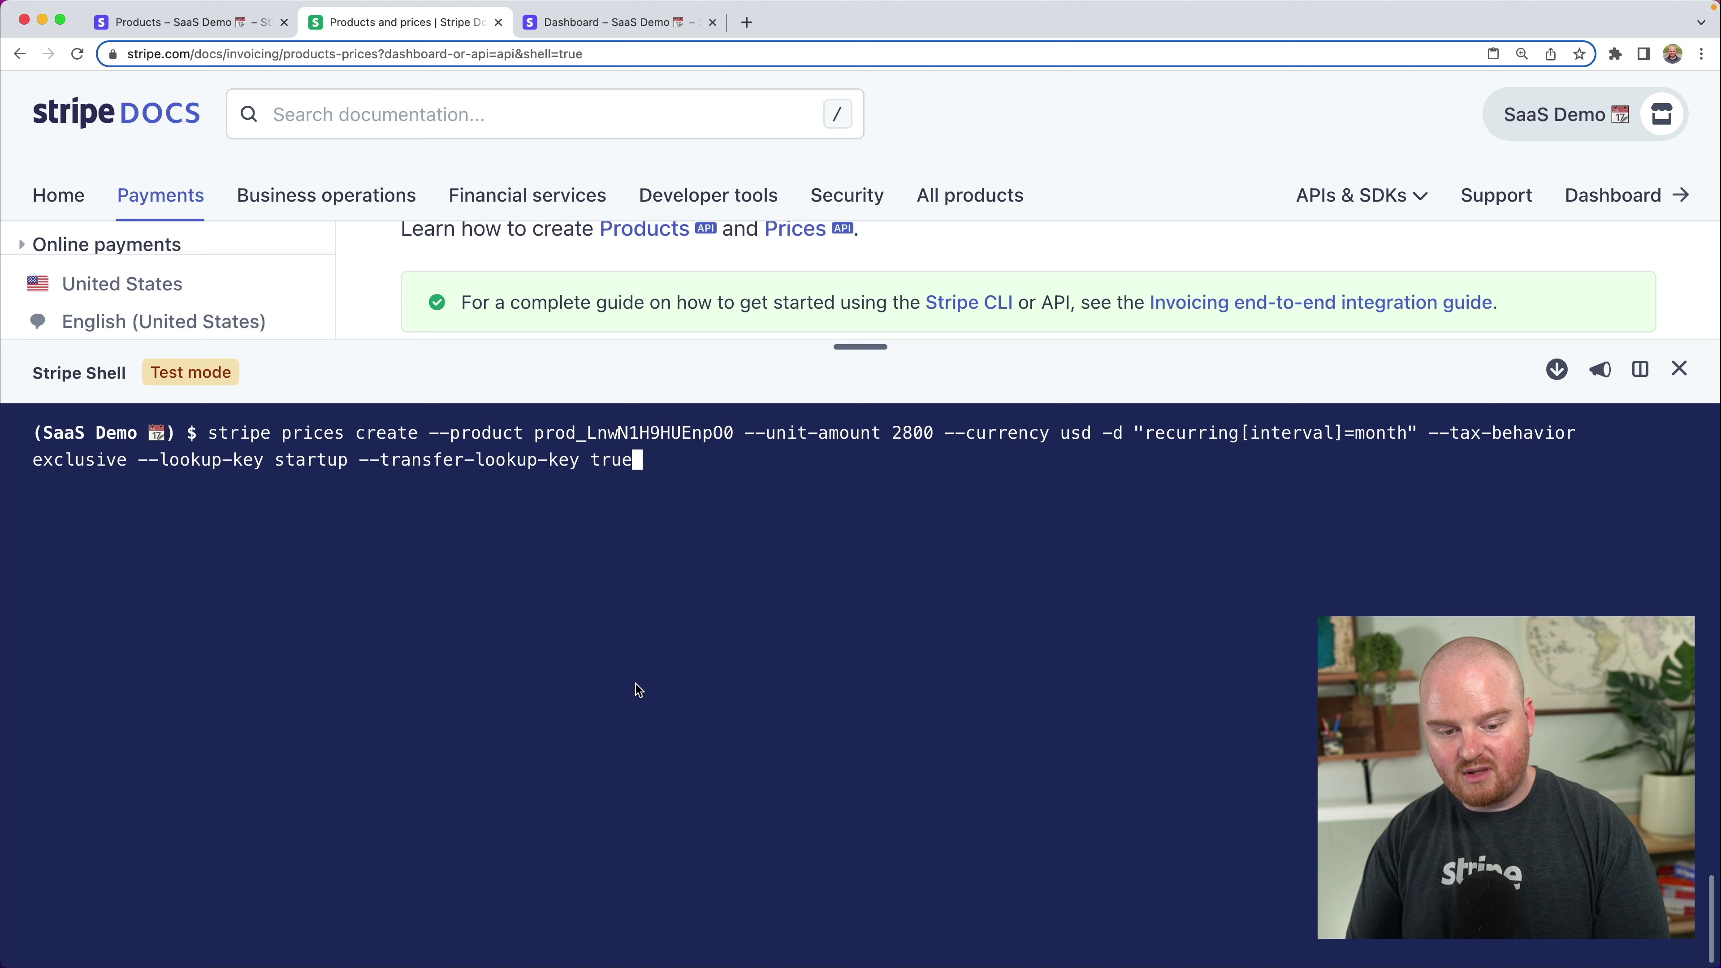
pyautogui.press('Return')
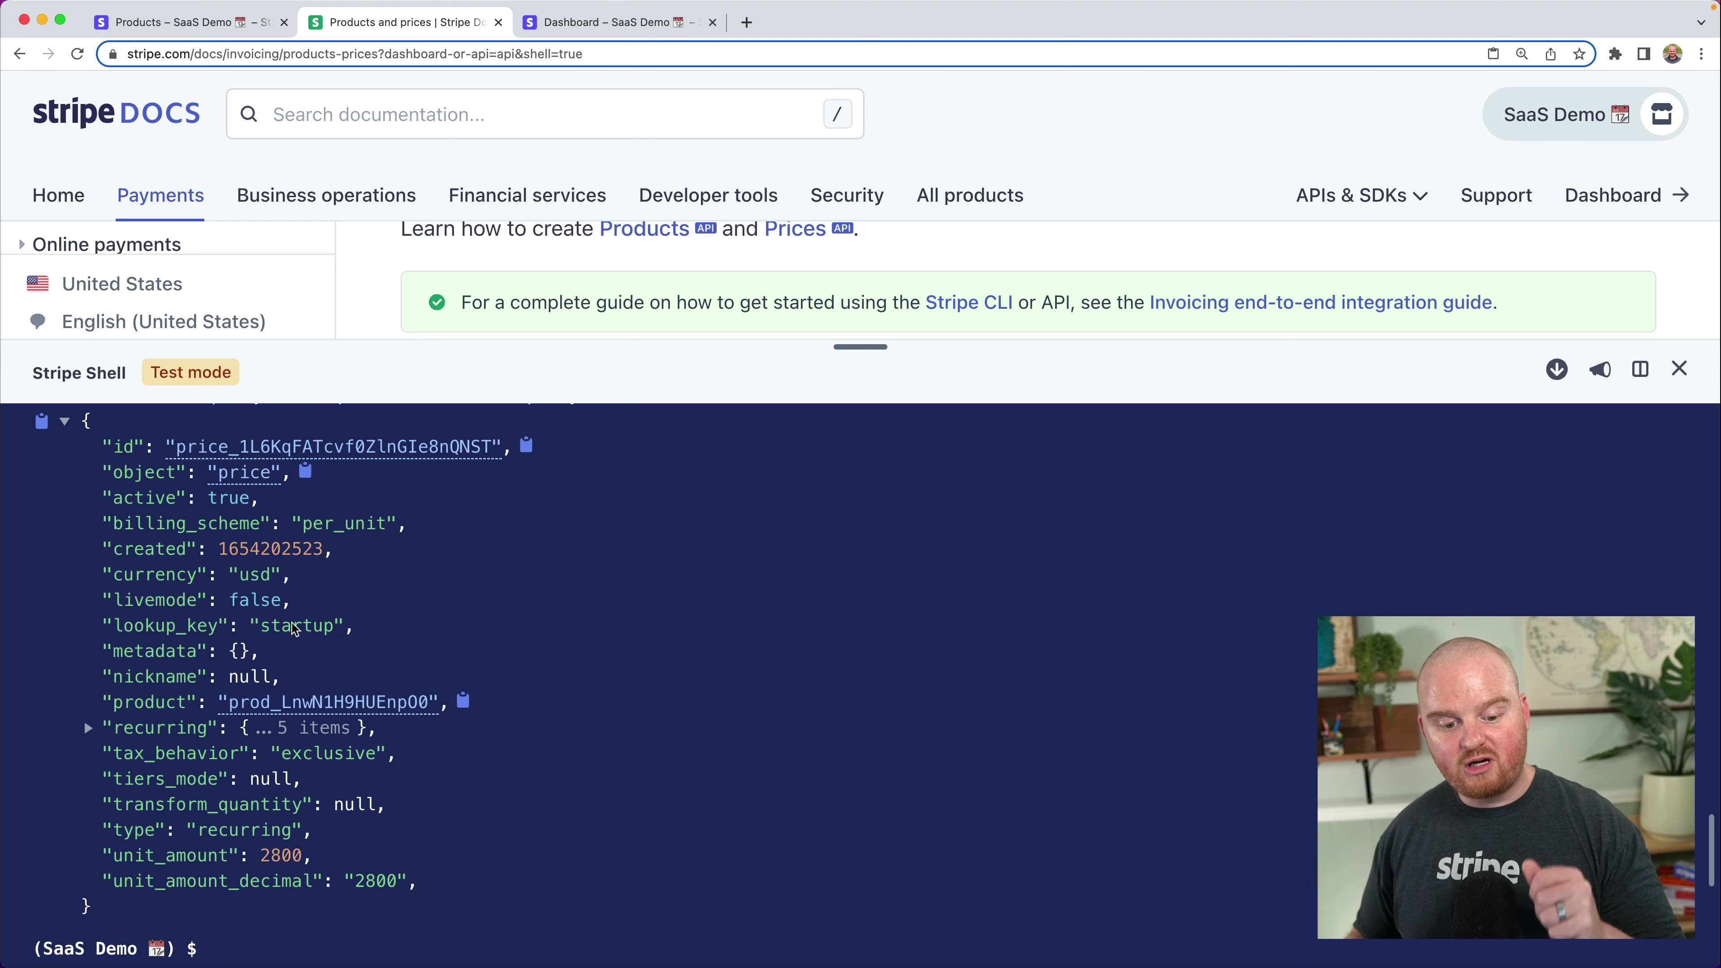
# Rerun the lookup_keys[]=startup price list and confirm only the new 2800-cent price returns
pyautogui.doubleClick(273, 626)
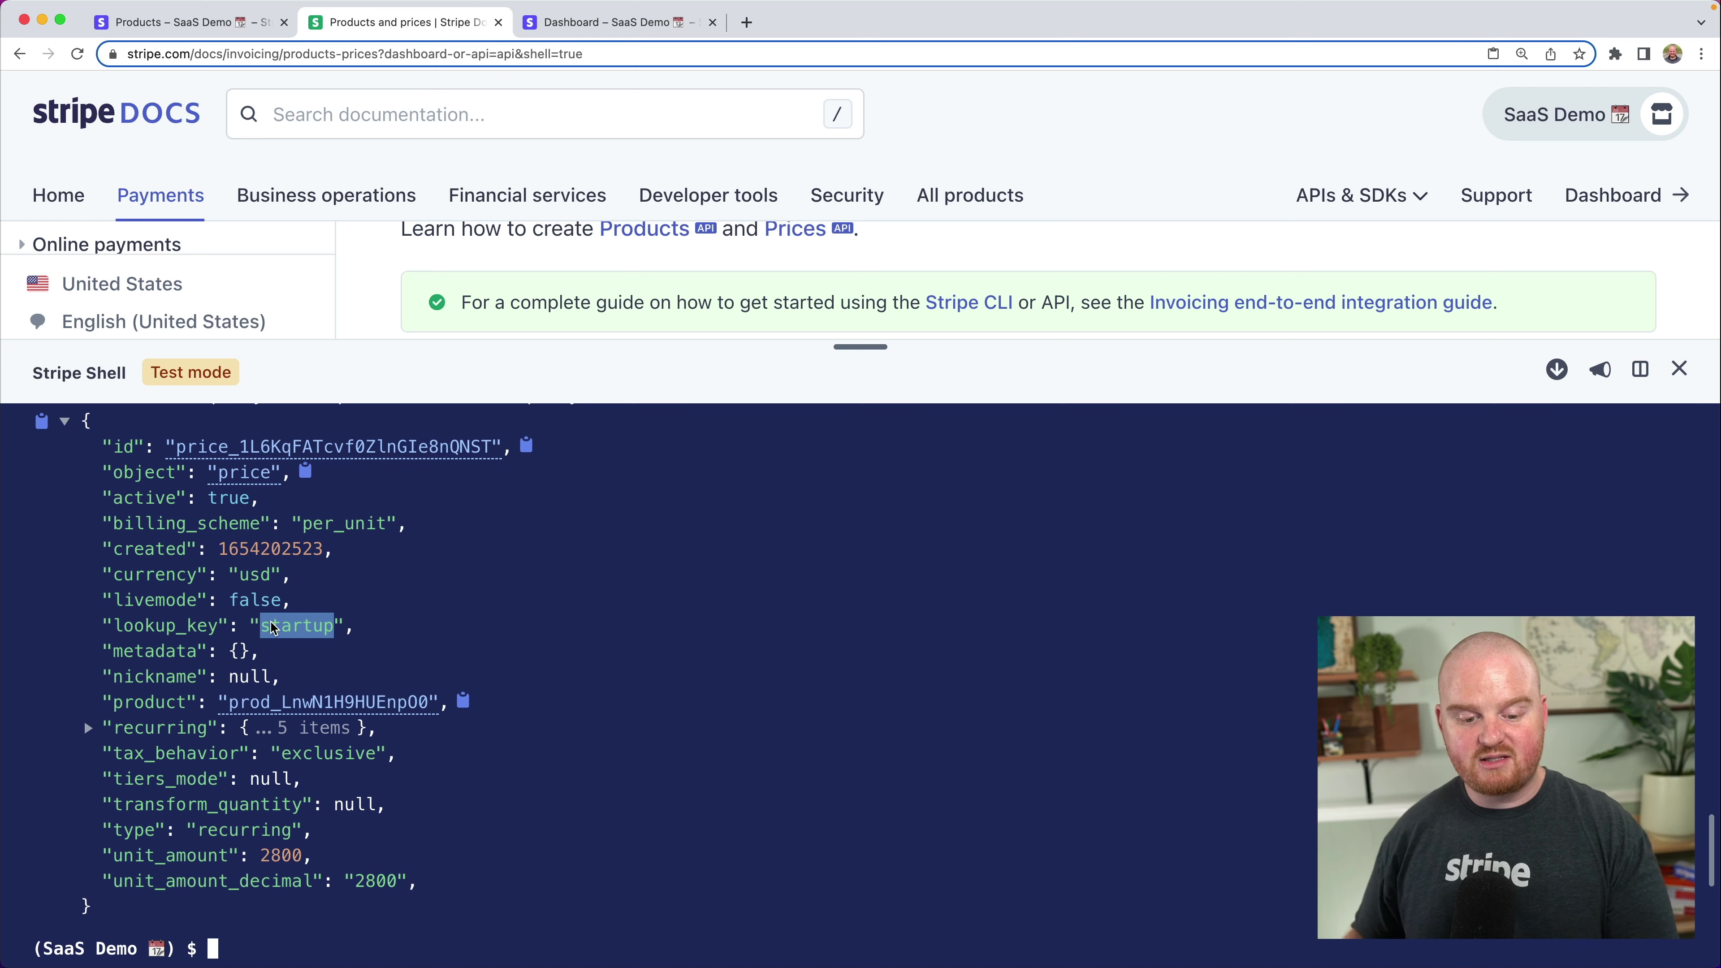
pyautogui.click(535, 642)
pyautogui.press('Up')
pyautogui.press('Up')
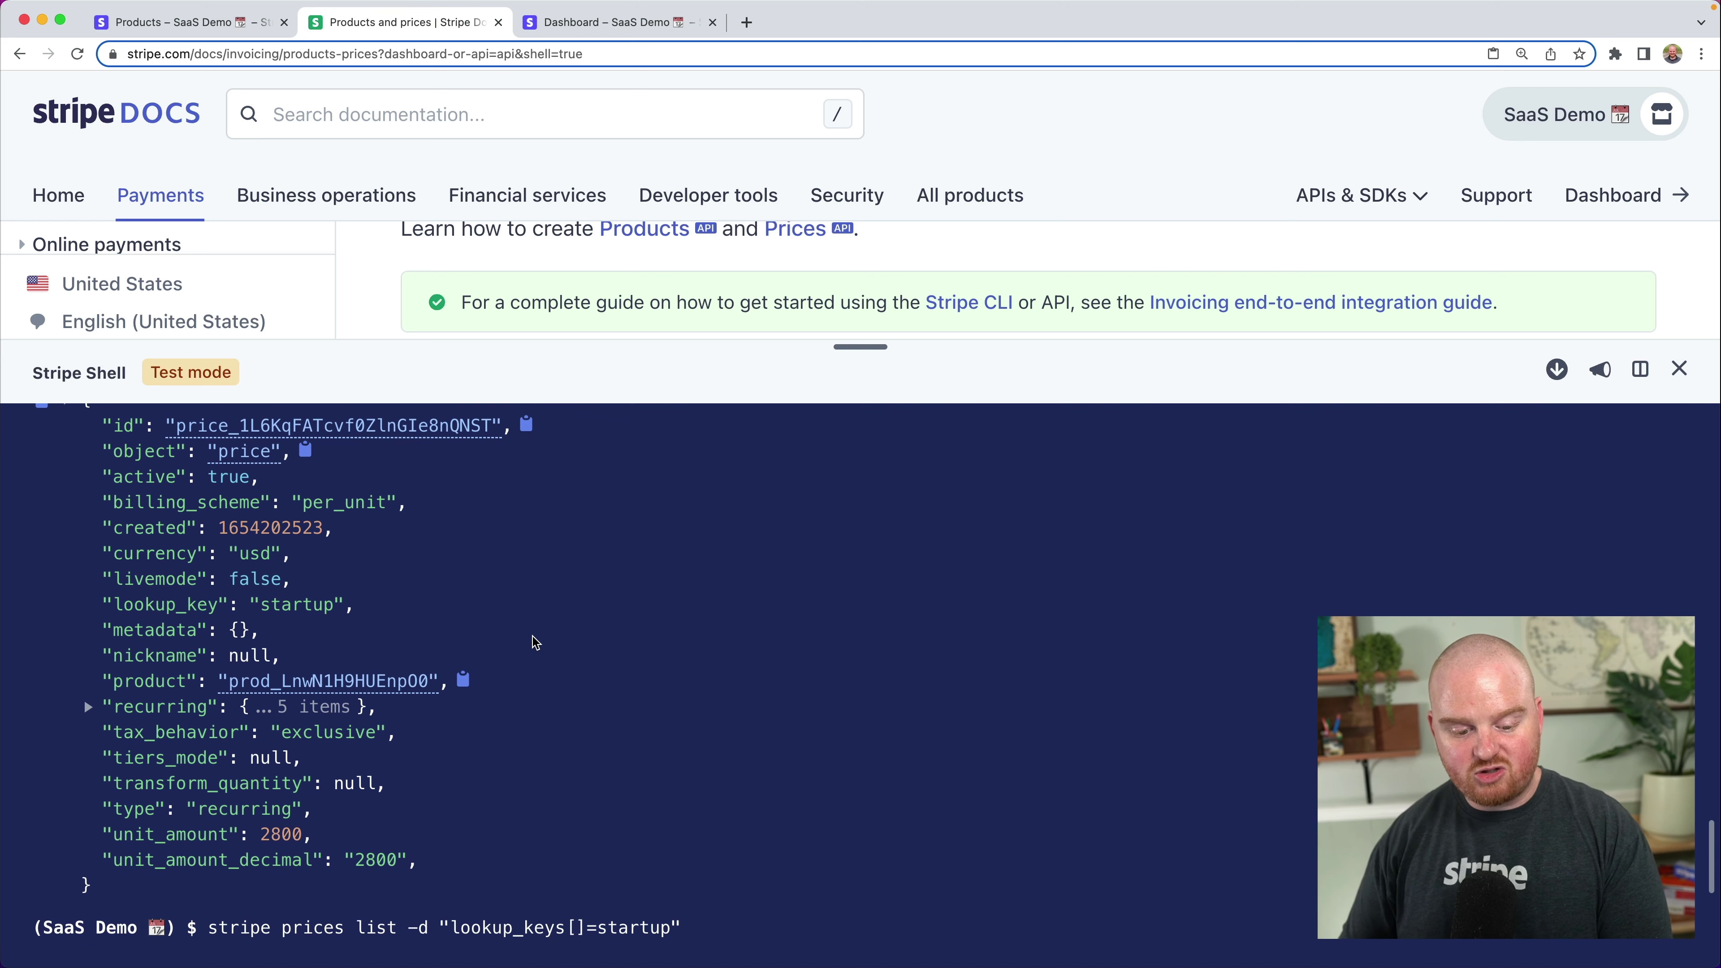
pyautogui.doubleClick(644, 928)
pyautogui.click(710, 904)
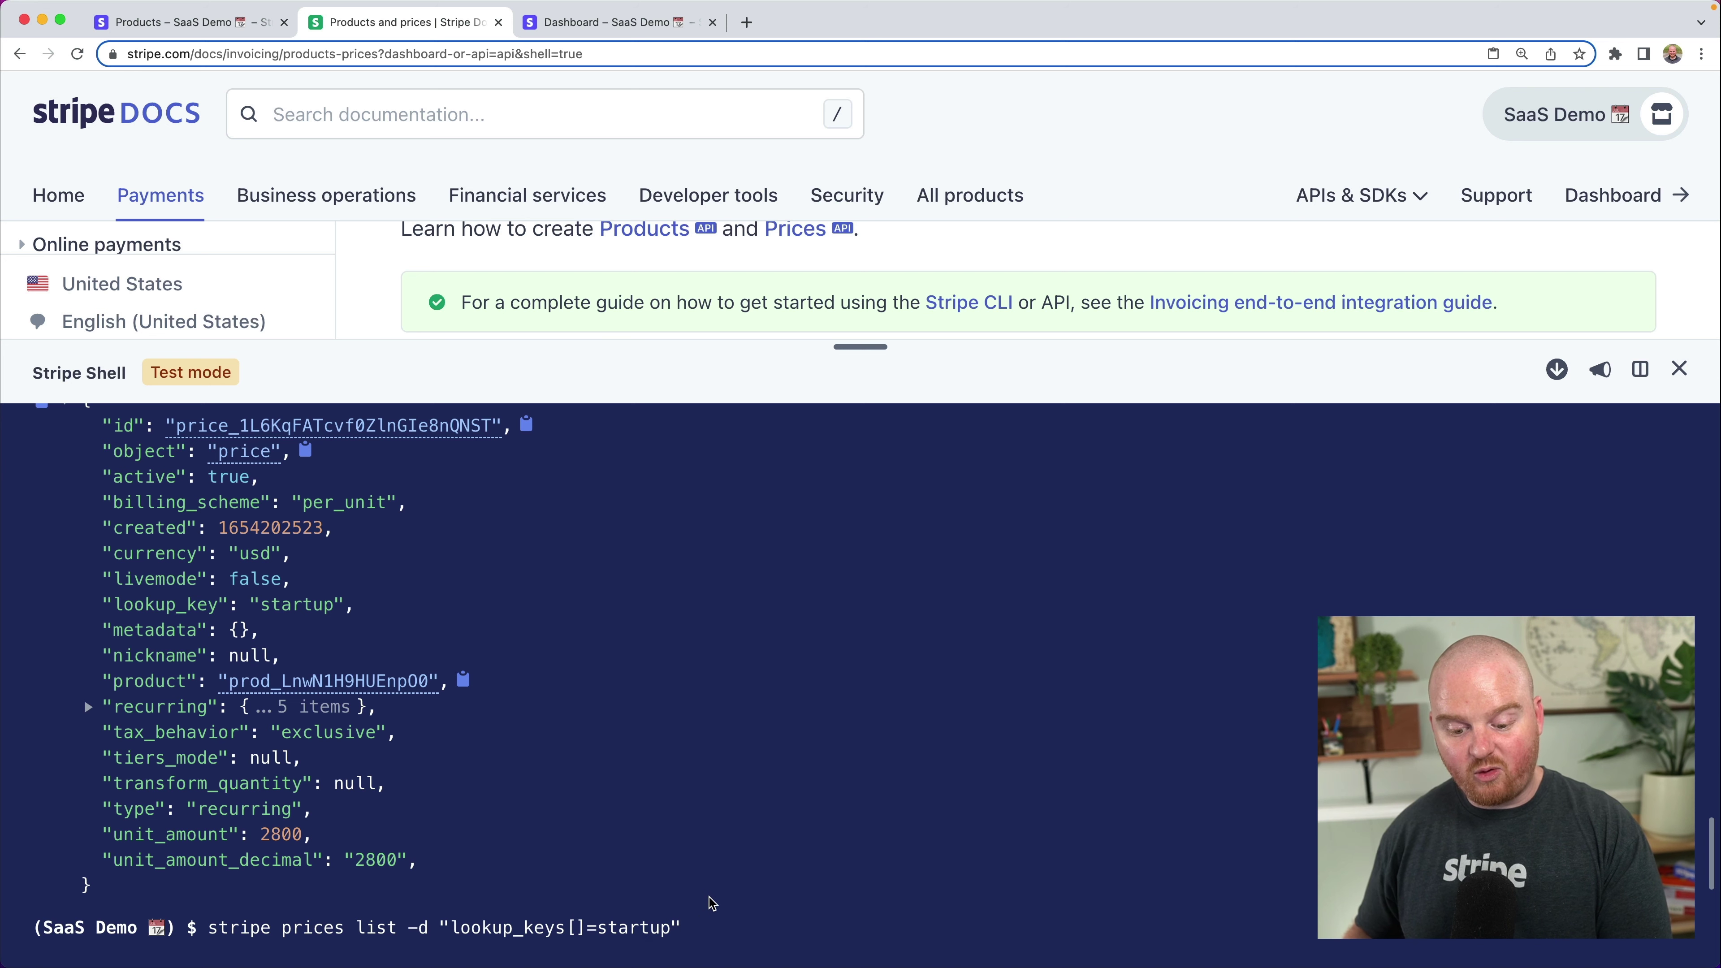
pyautogui.press('Return')
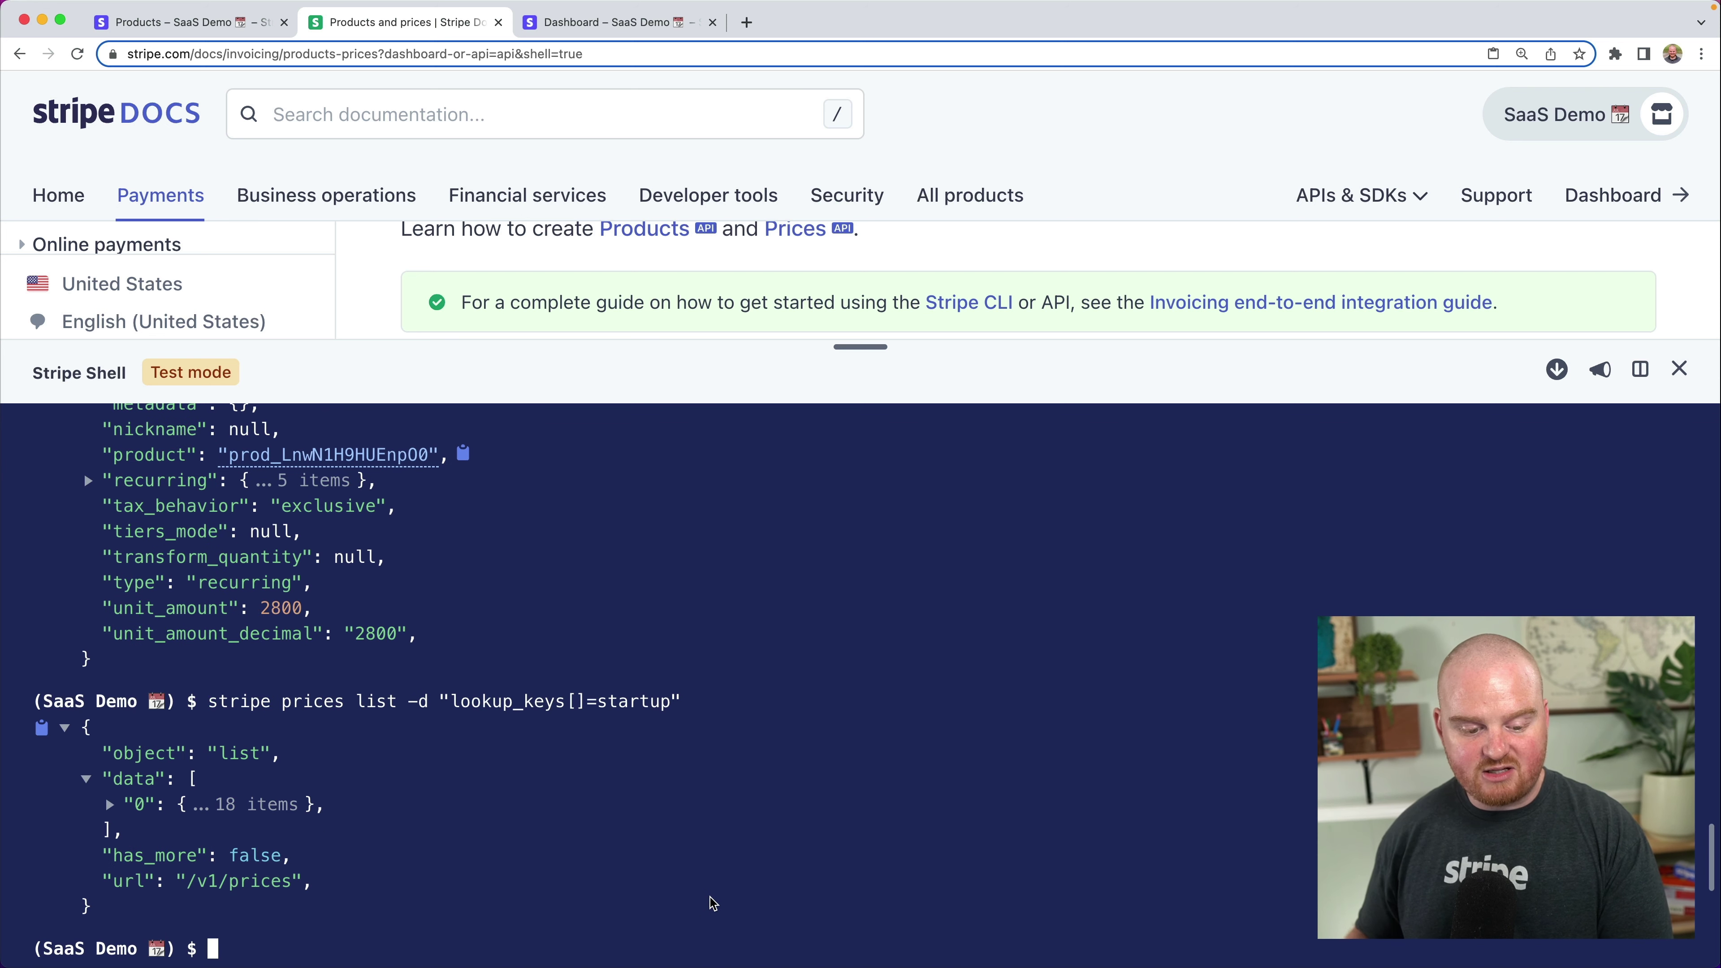
pyautogui.click(109, 804)
pyautogui.scroll(-5, 108, 805)
pyautogui.scroll(-3, 109, 805)
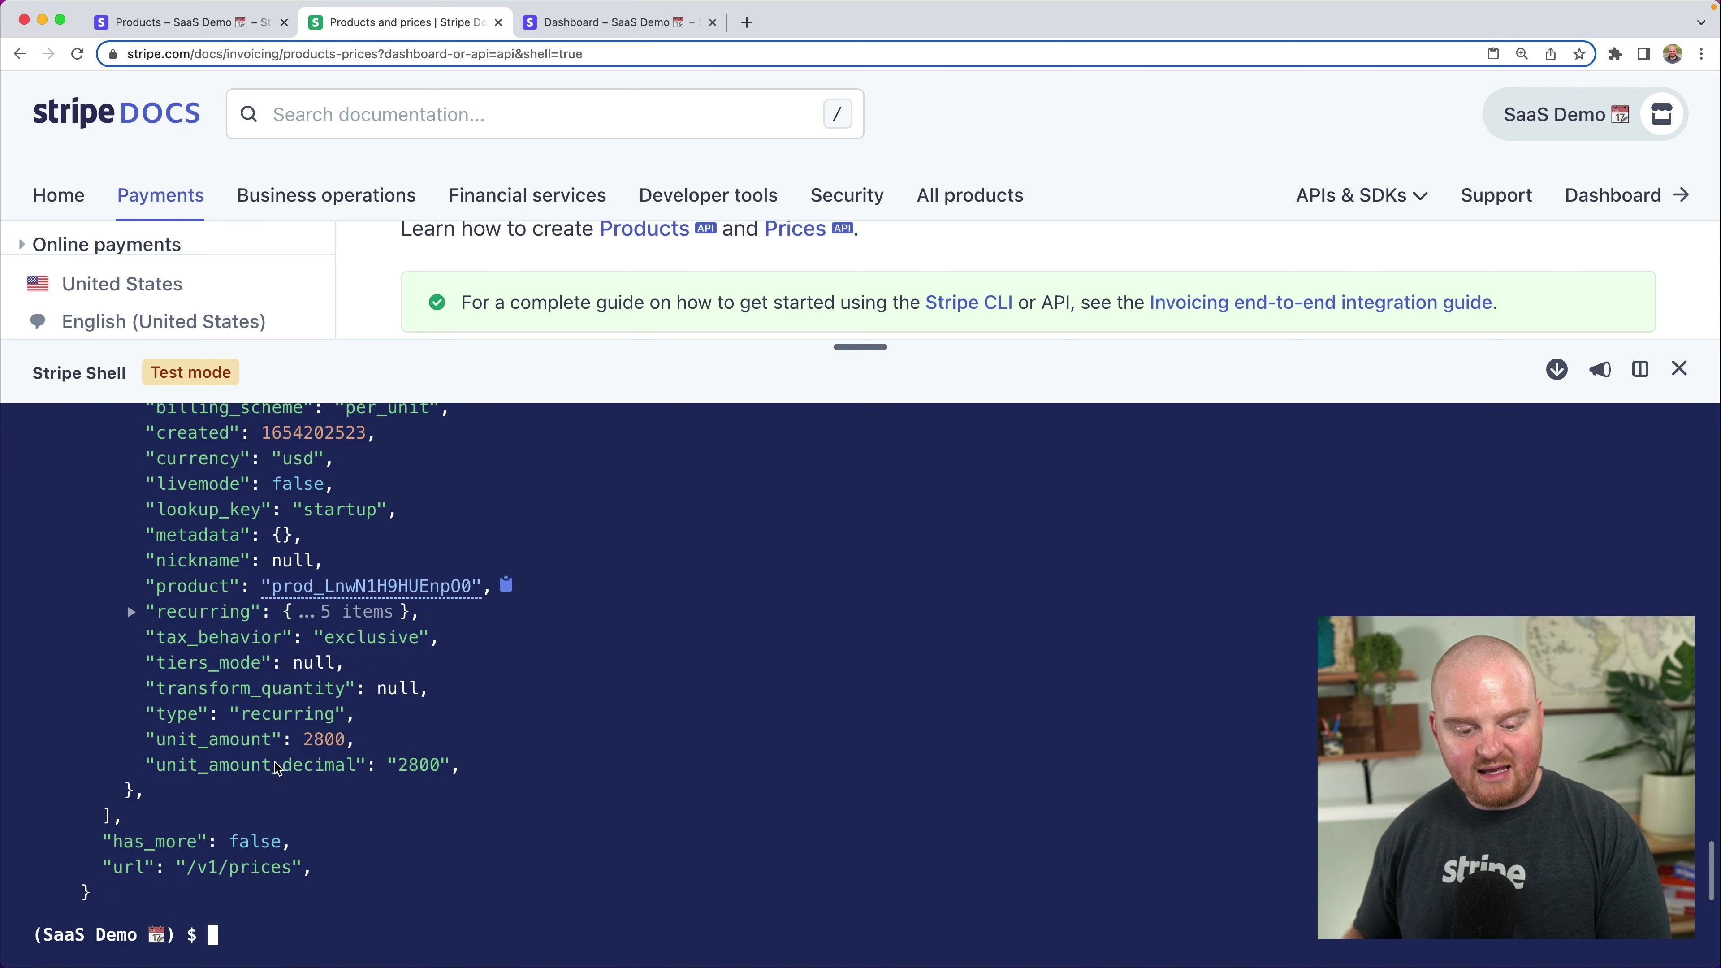
pyautogui.moveTo(355, 741); pyautogui.dragTo(304, 748)
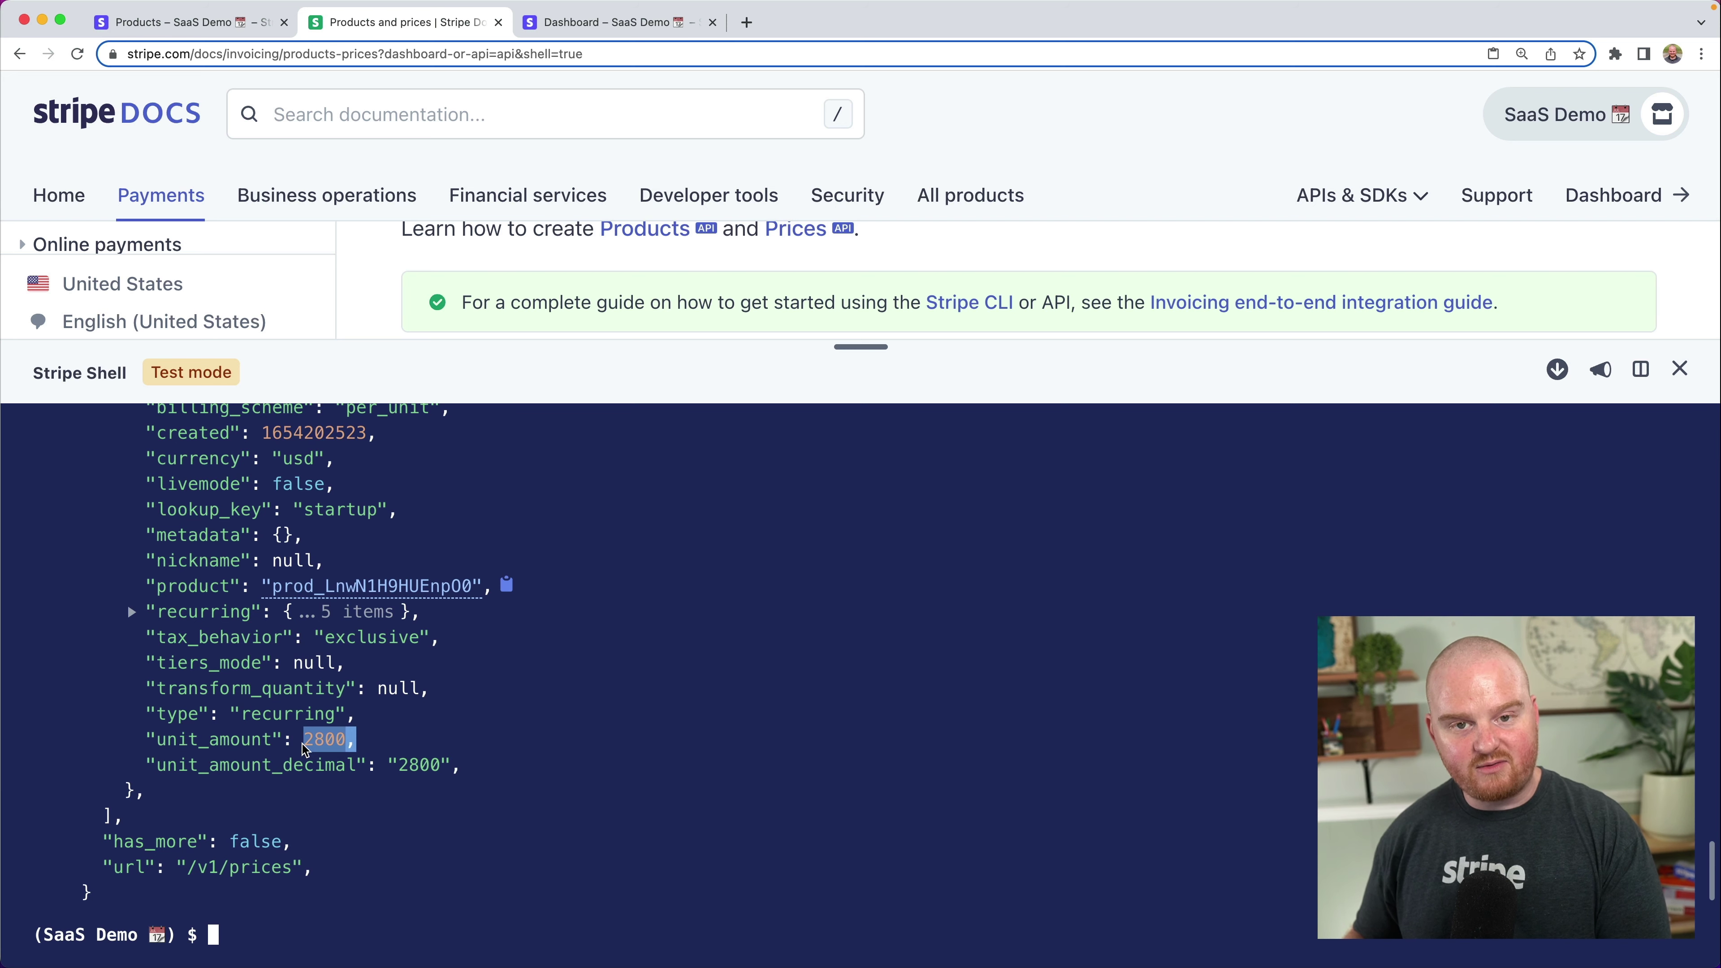
pyautogui.click(471, 748)
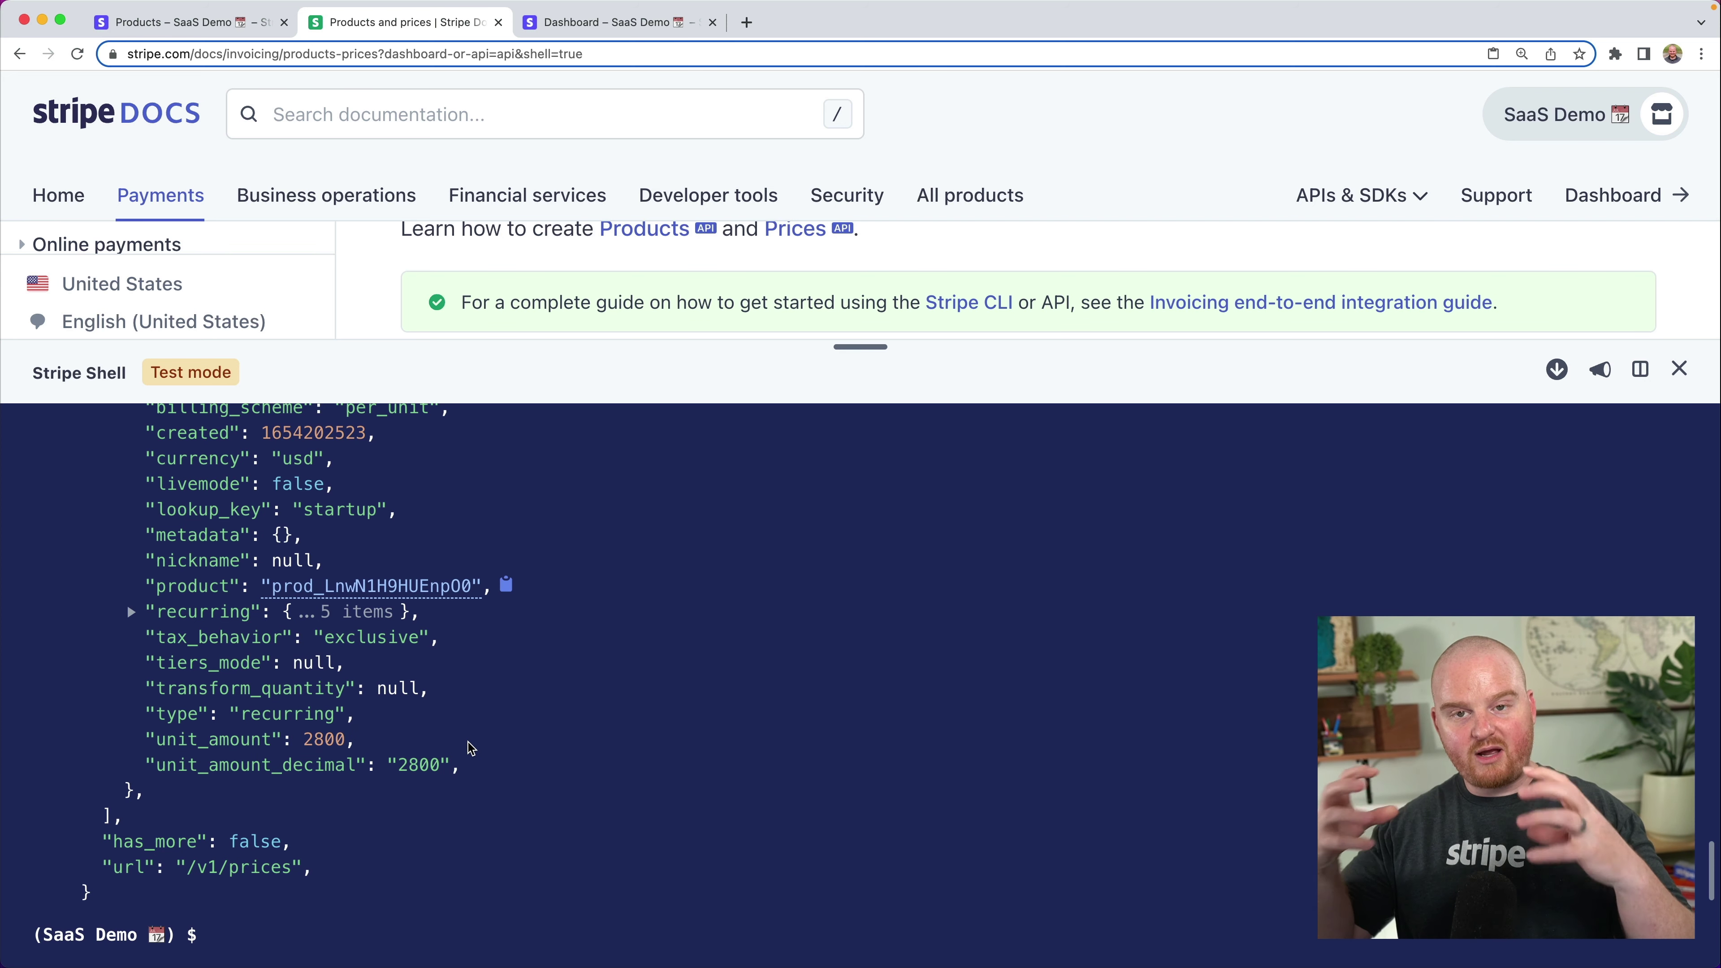